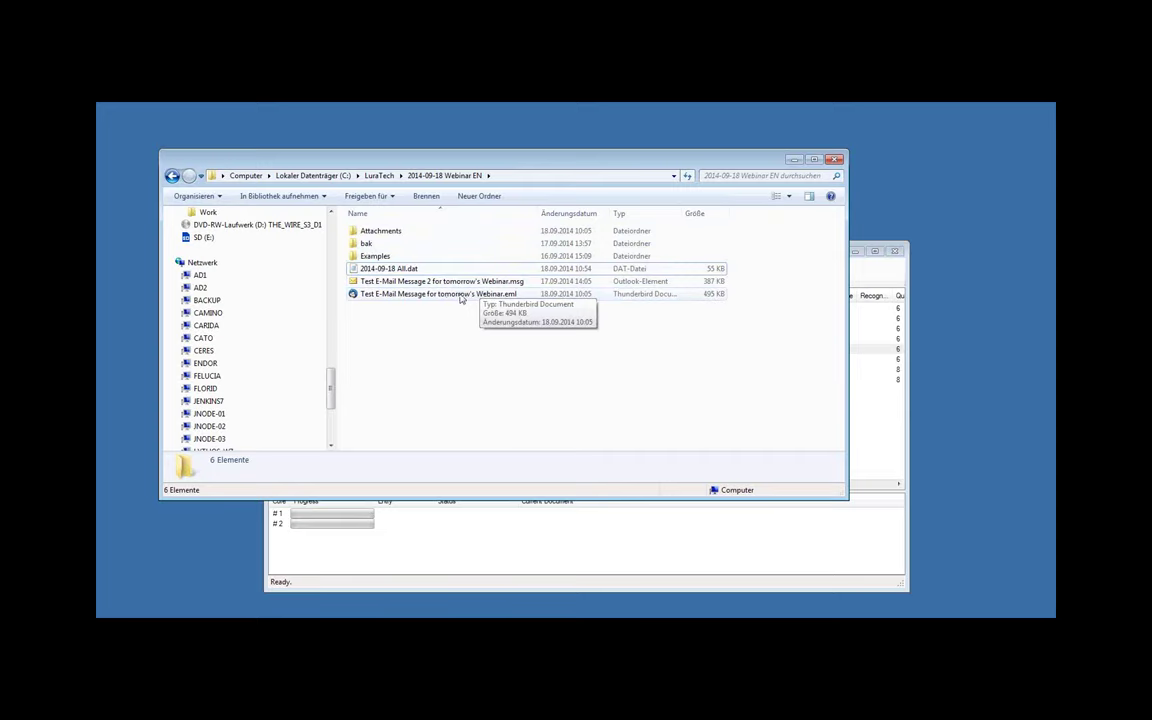
Step: Open Test E-Mail Message for tomorrow's Webinar.eml, list its attachments, and review the Fax.doc attachment before closing it
double_click(463, 294)
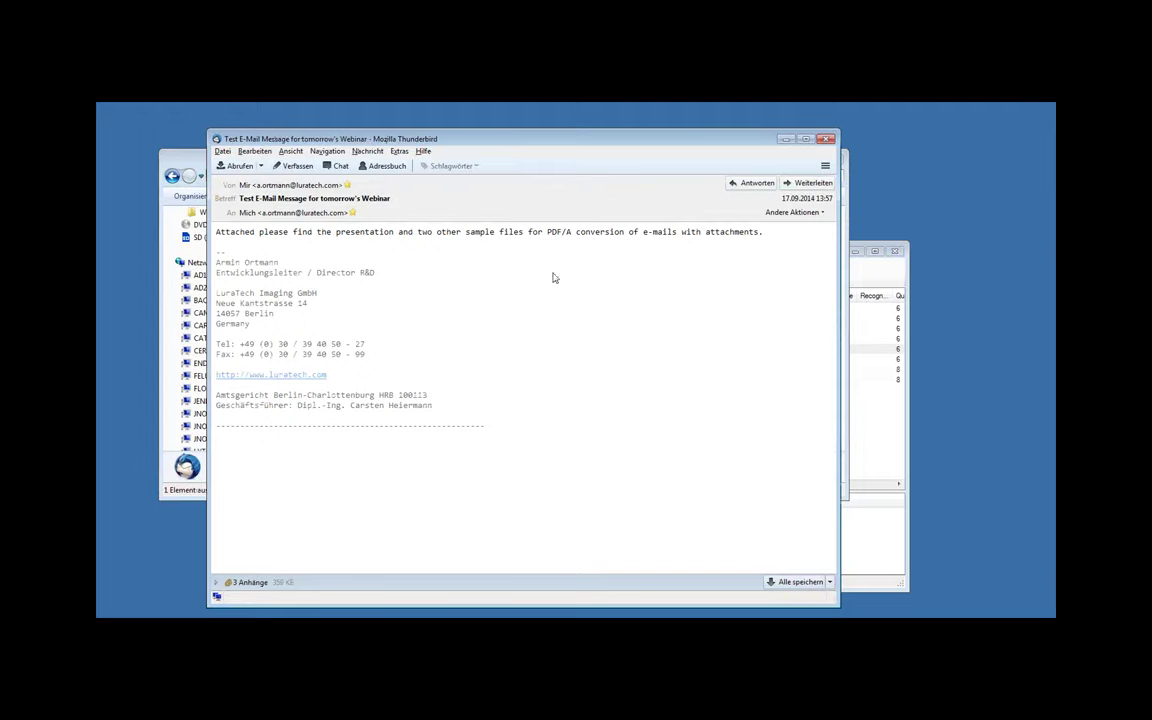
left_click(250, 582)
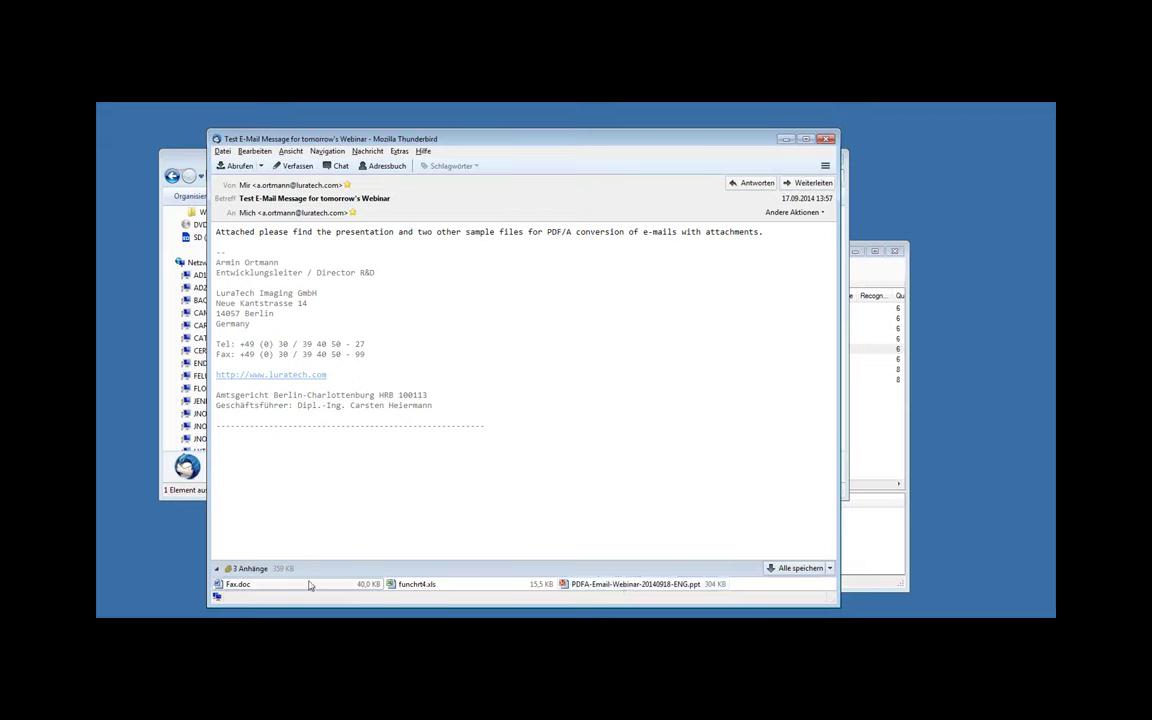
left_click(238, 585)
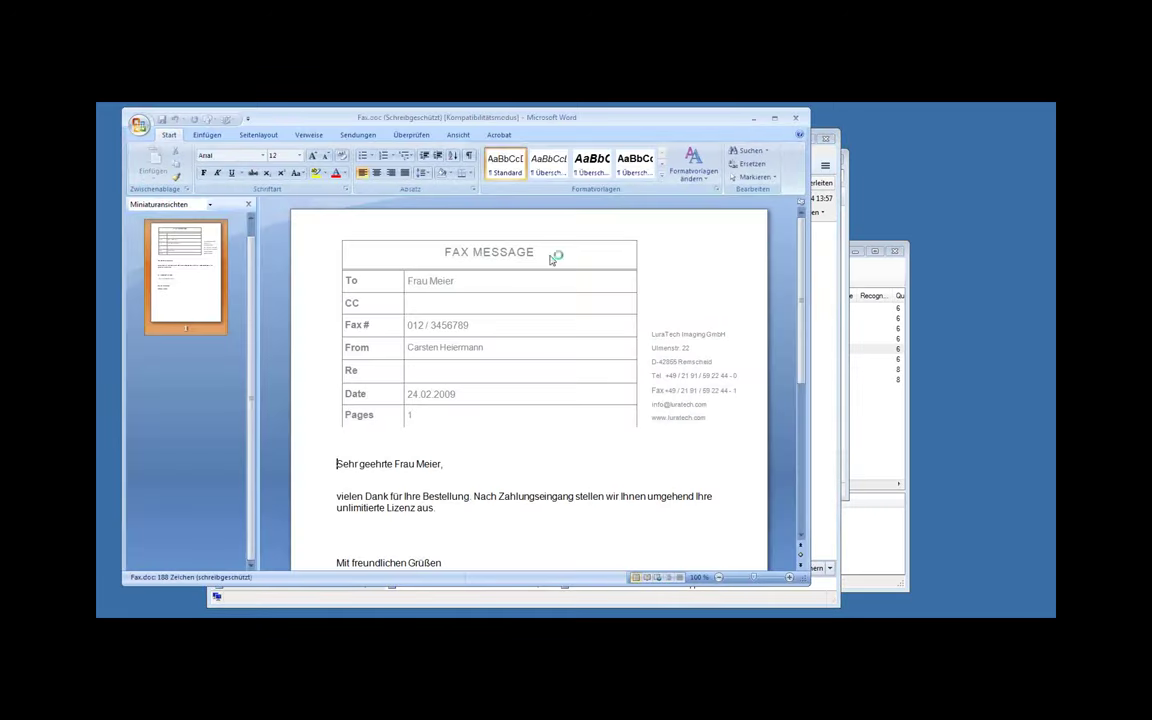
scroll(818, 333, "down", 5)
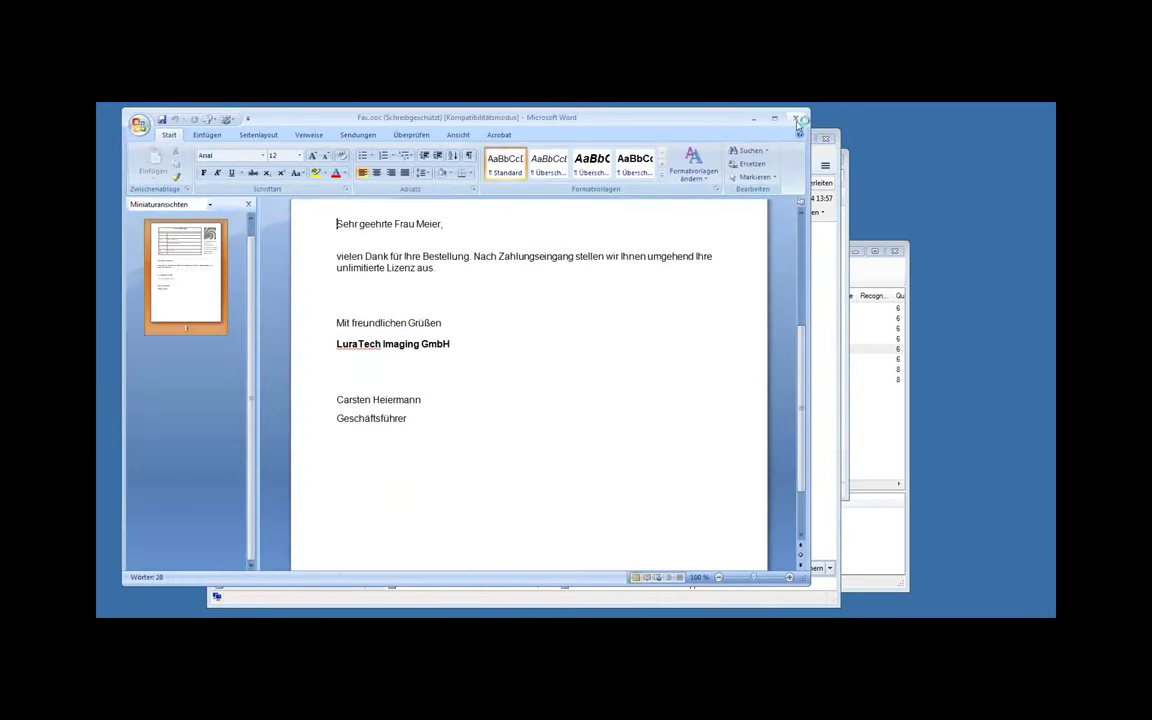
left_click(795, 117)
Step: Open the funchrt4.xls attachment in Excel, review its charts, and close both the workbook and the e-mail message
double_click(433, 577)
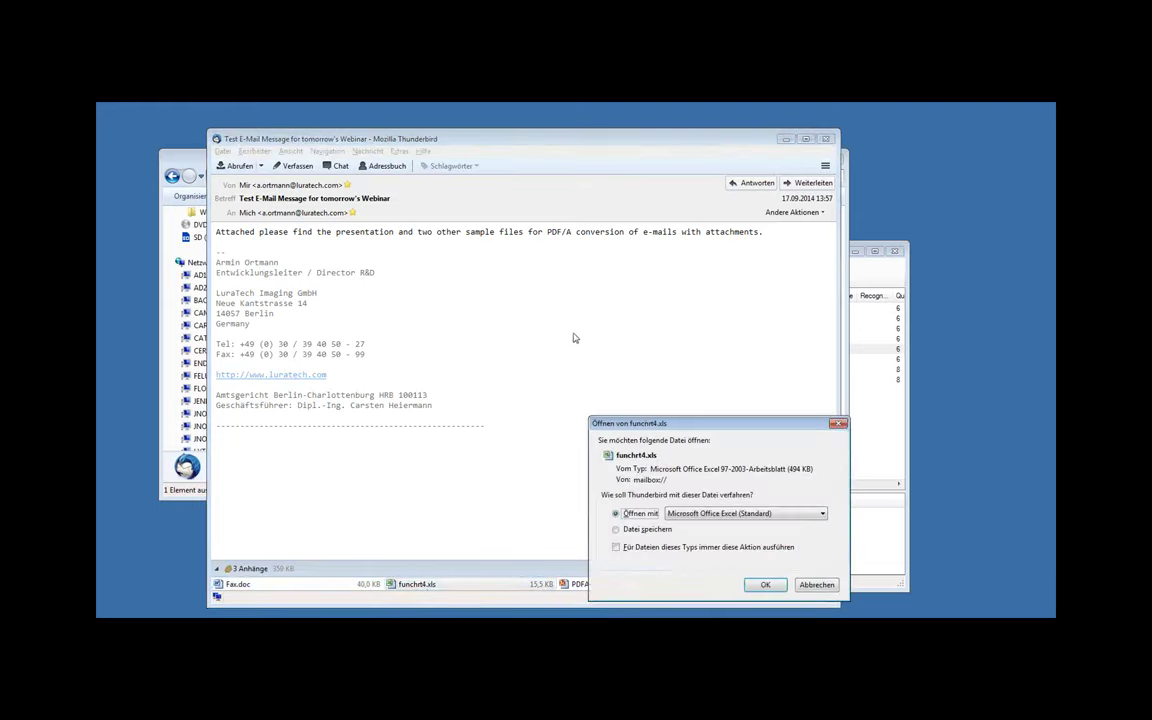
left_click(765, 584)
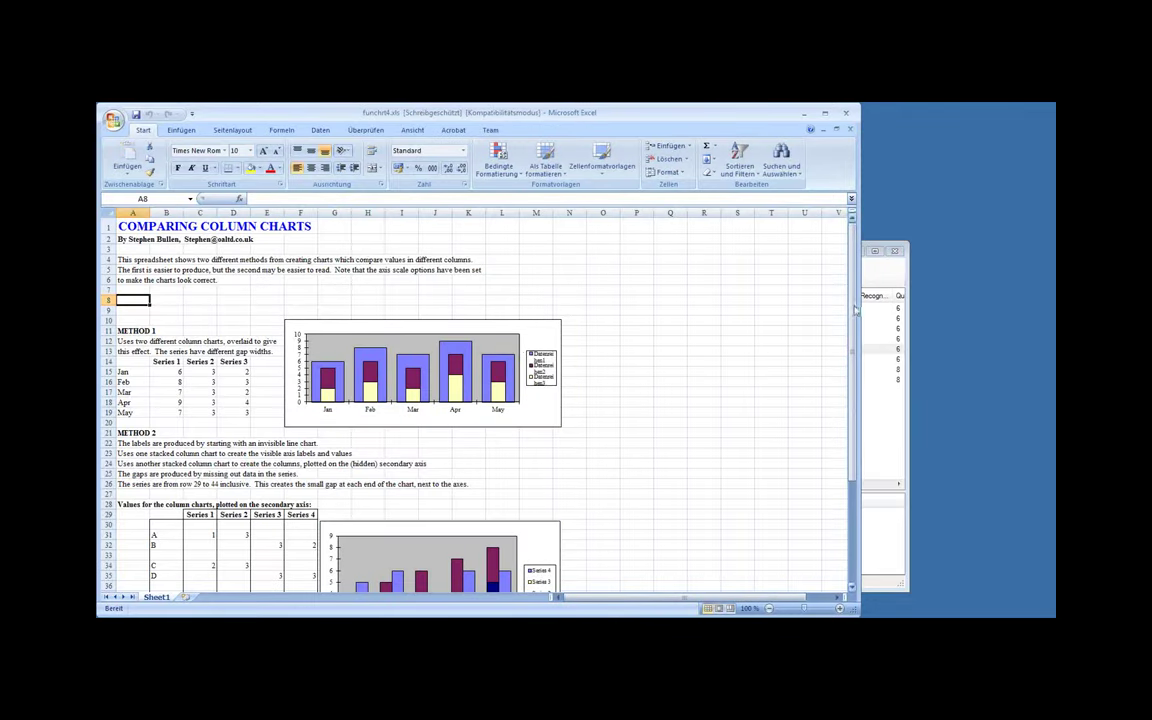
scroll(852, 313, "down", 5)
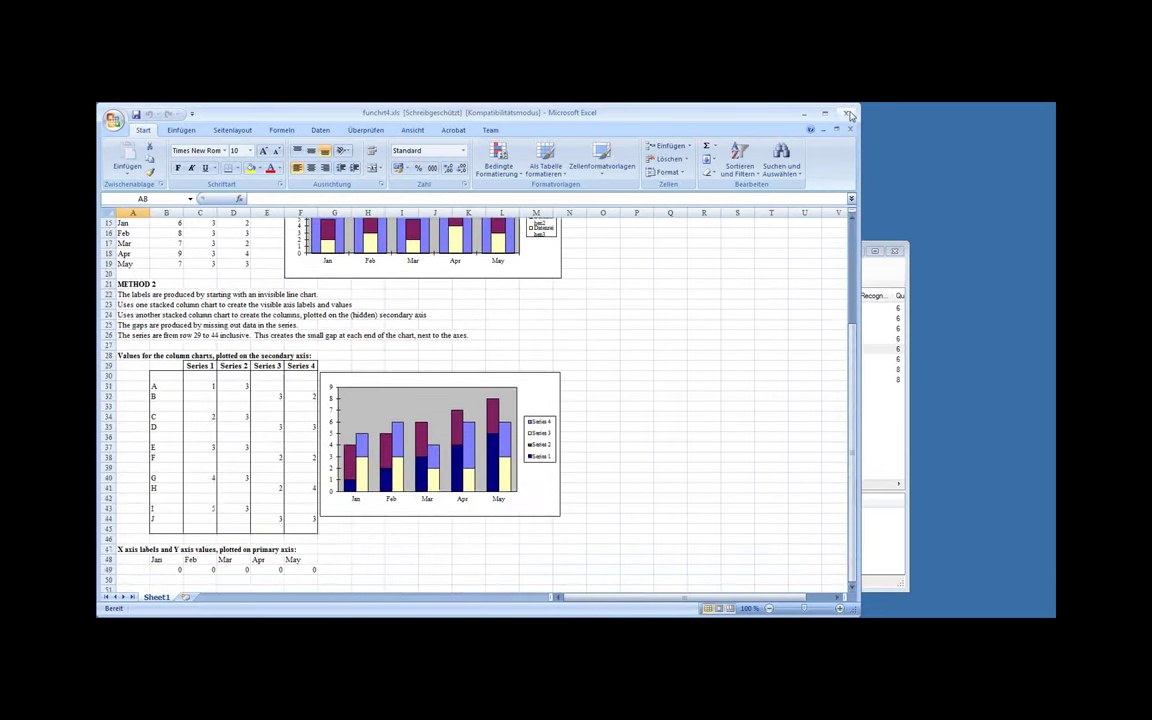
key("alt+F4")
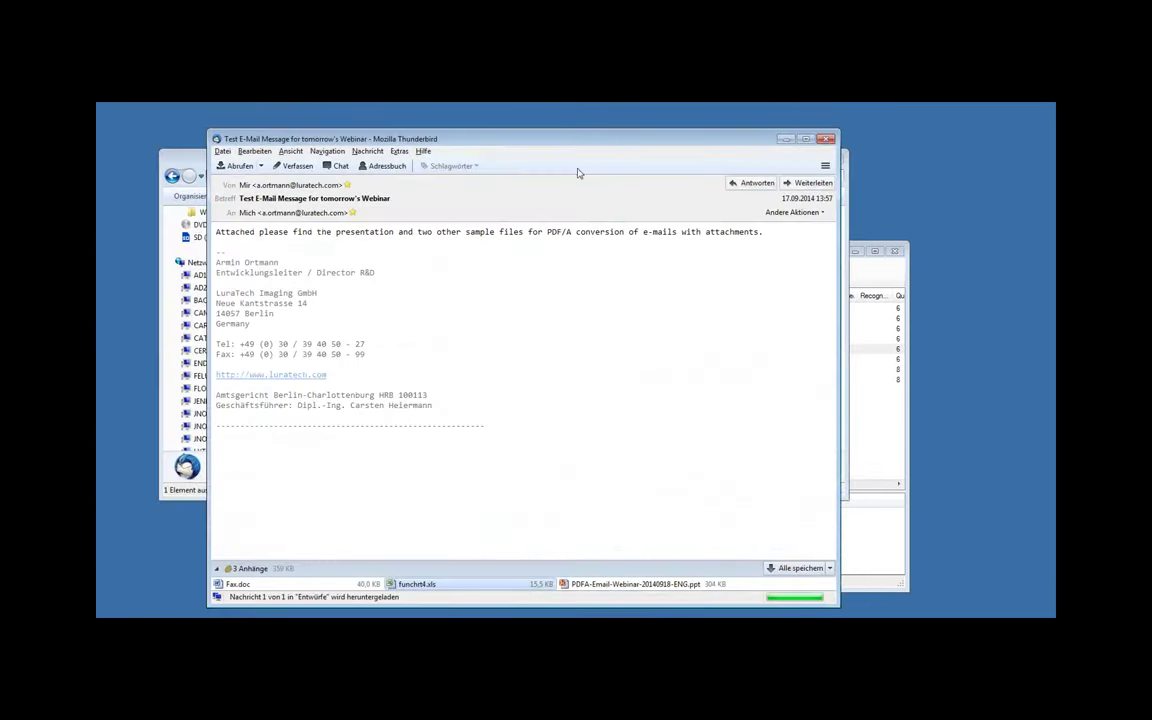
key("alt+F4")
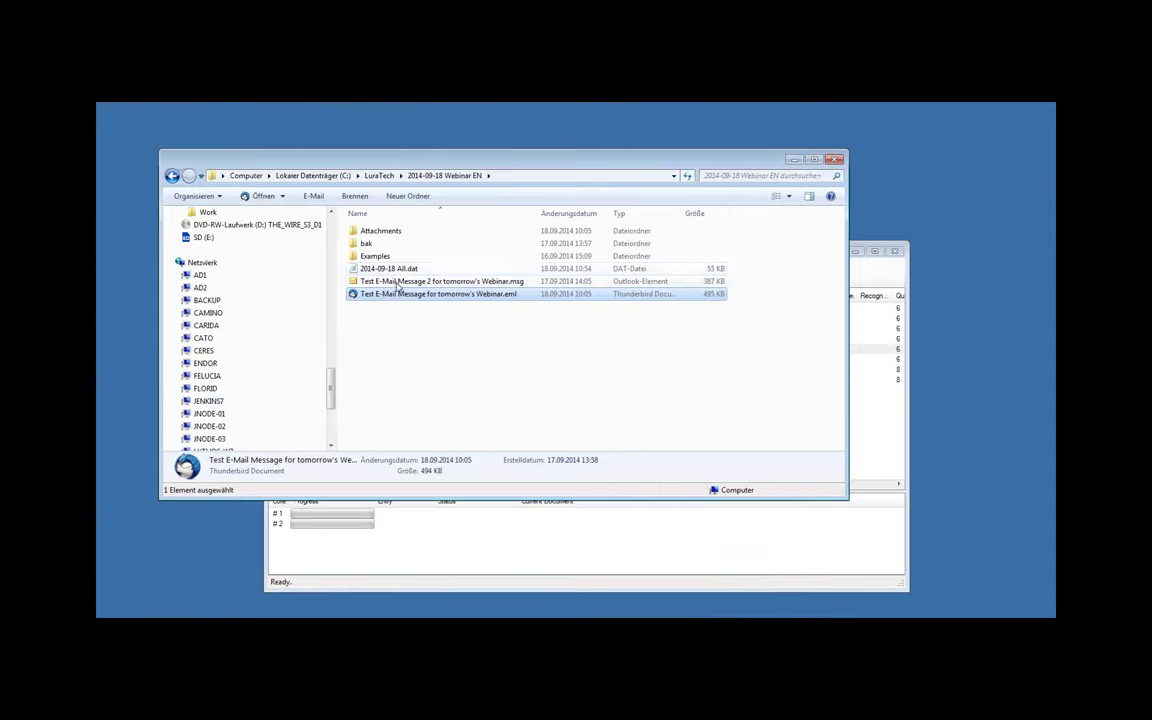
Step: Open Test E-Mail Message 2 for tomorrow's Webinar.msg in Outlook, review its body text and attachments, and close it
left_click(397, 283)
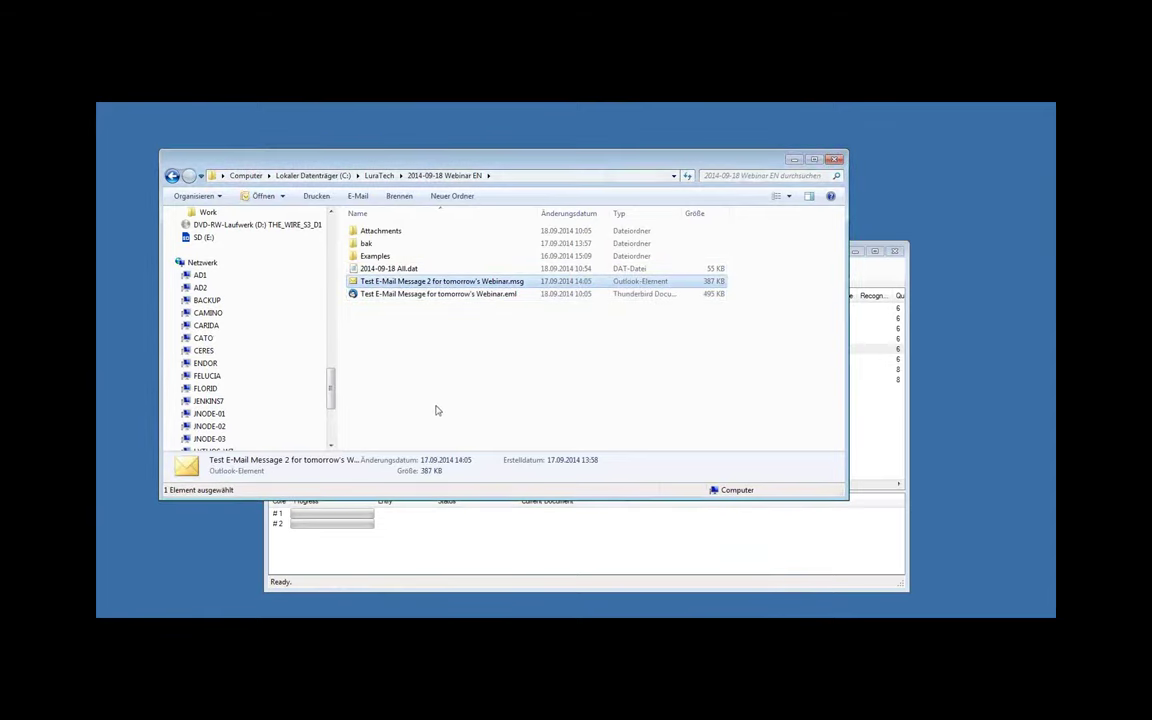
double_click(408, 283)
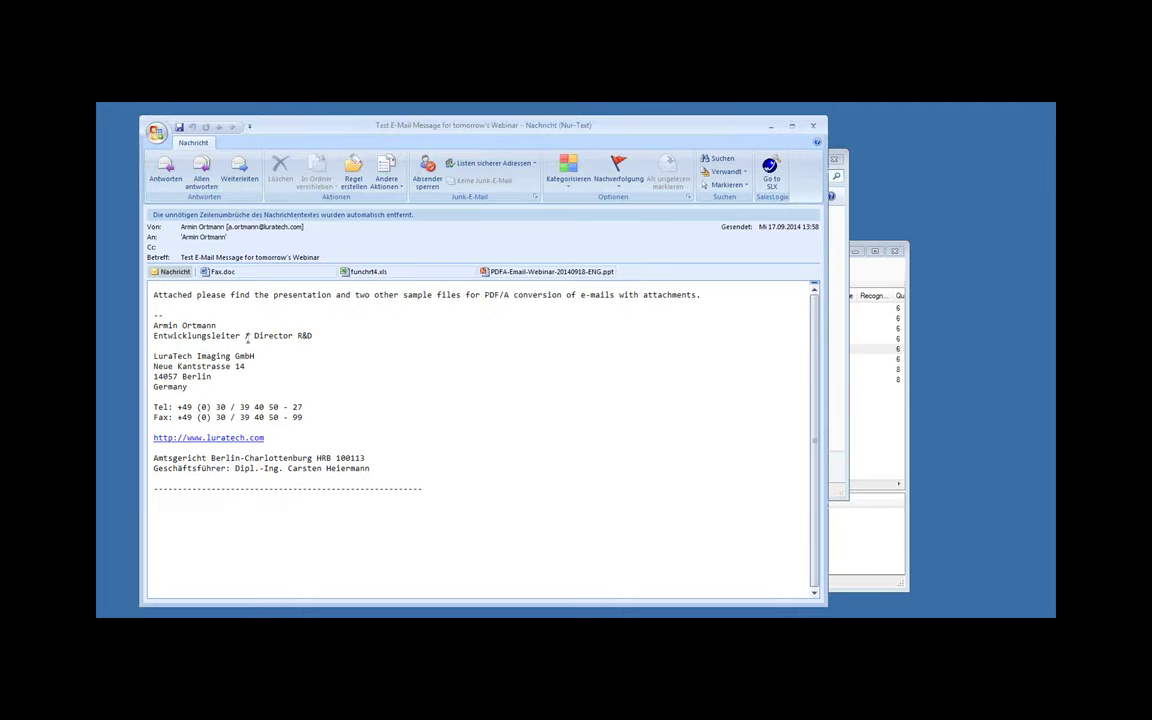
left_click_drag(155, 291, 492, 290)
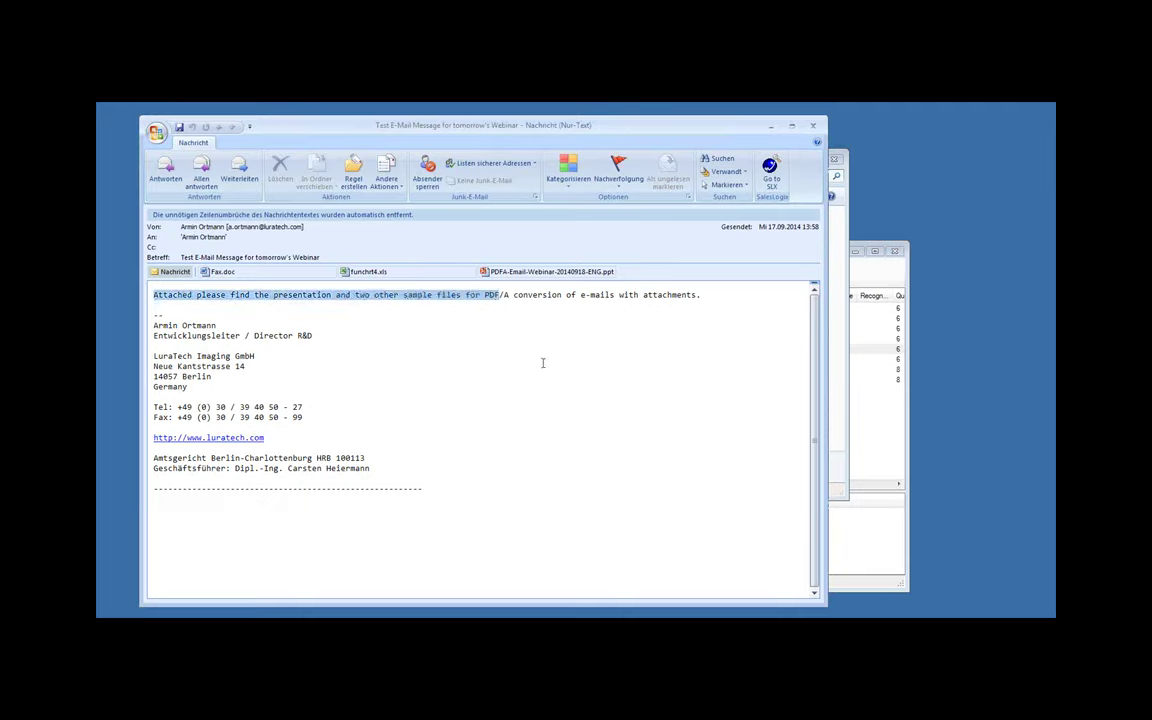
left_click(267, 304)
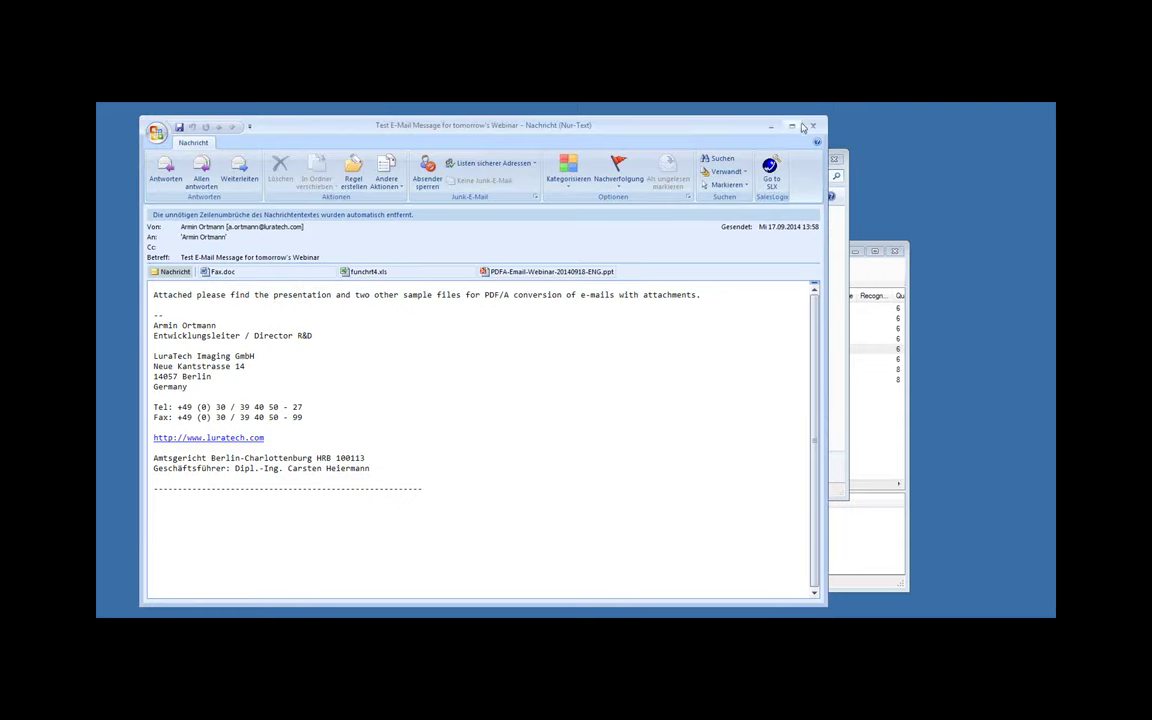
key("Escape")
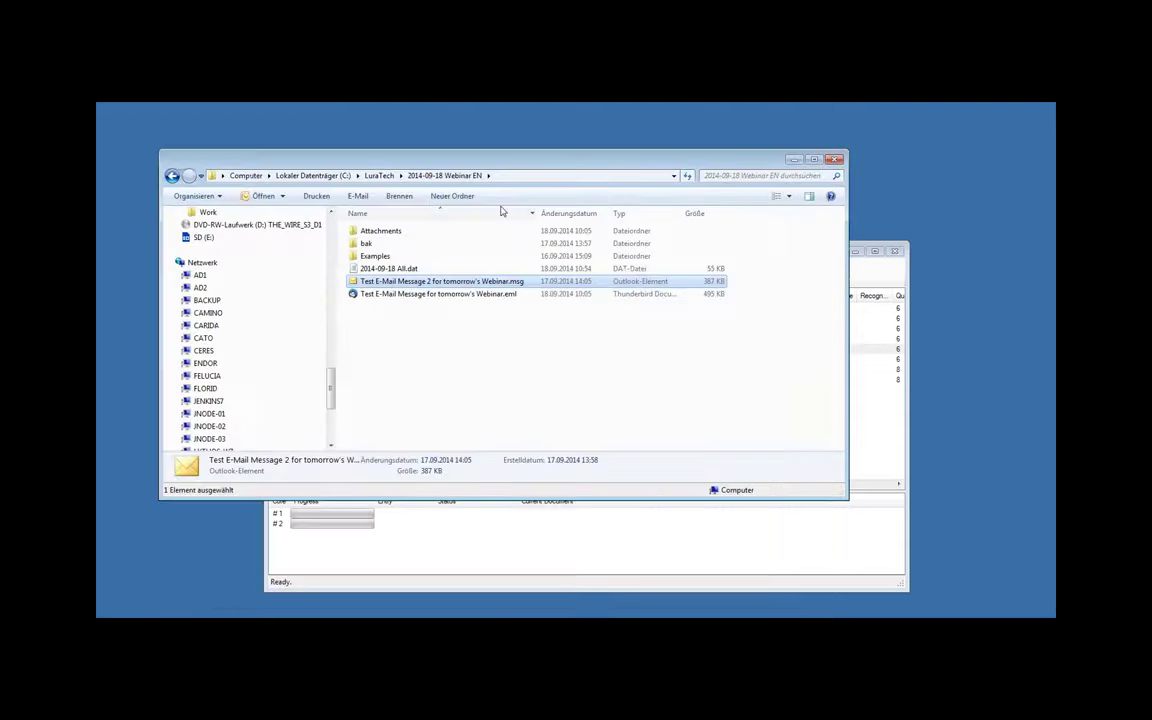
Step: Arrange the folder window and LuraTech PDF Compressor so both are visible, and select the Copy of E-Mail Conversion EN PDF/A-1b job
left_click_drag(485, 163, 448, 132)
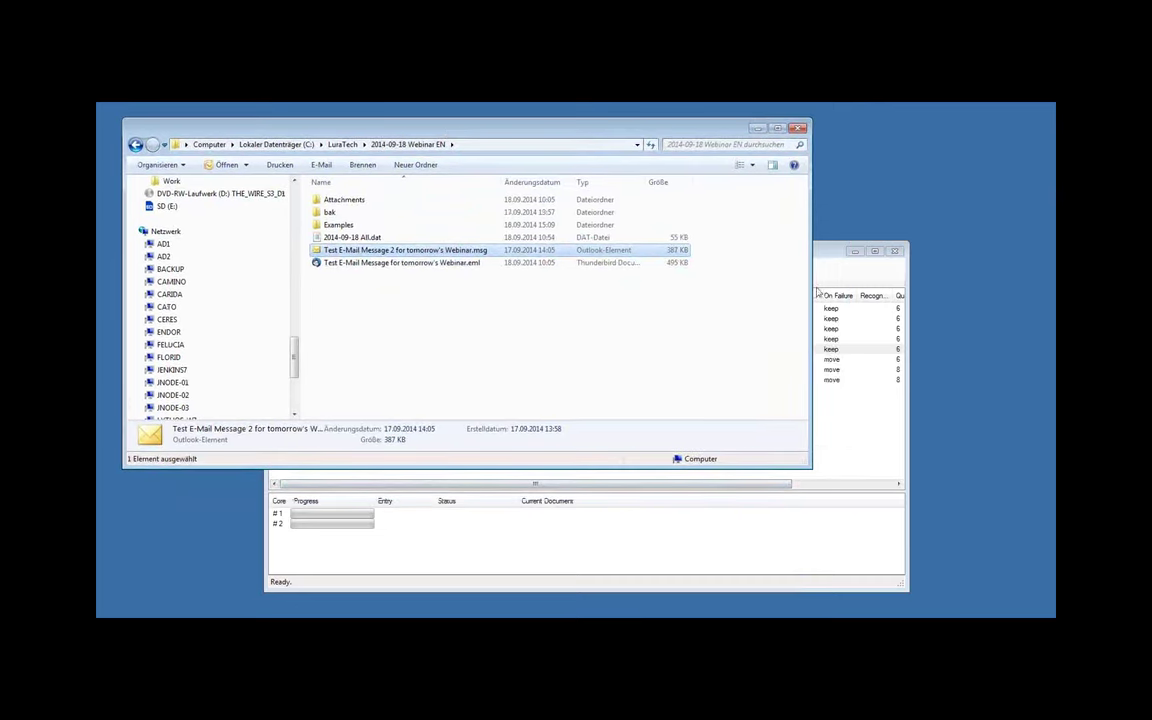
left_click(838, 257)
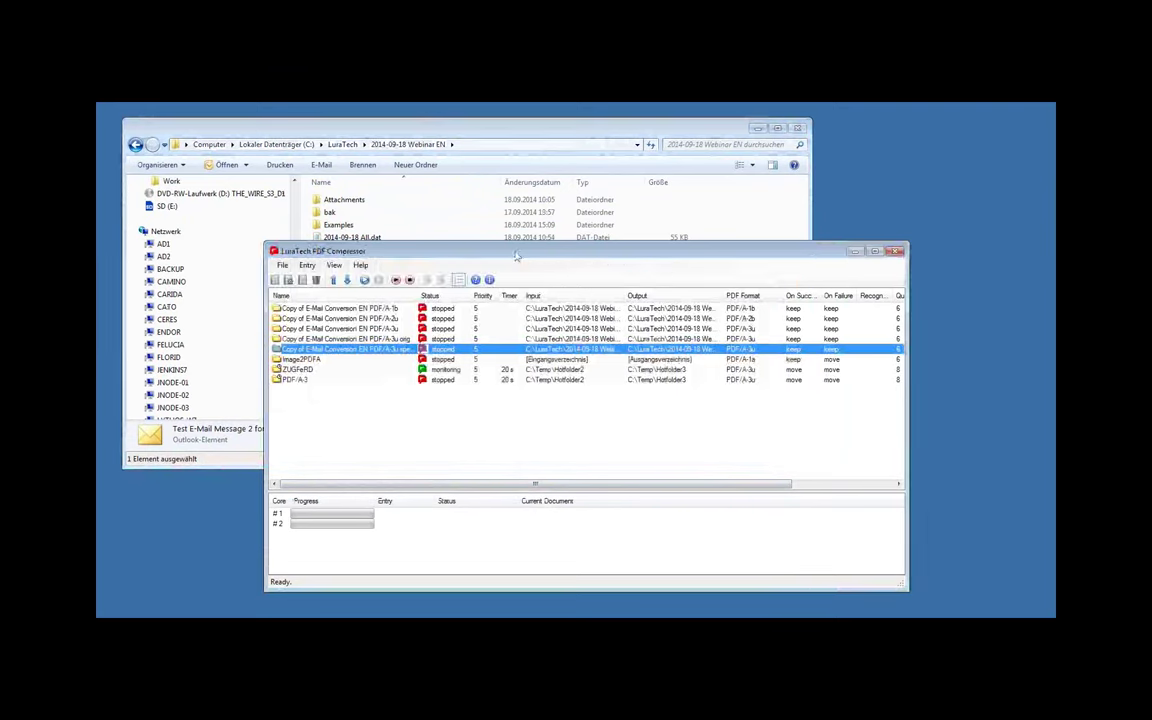
left_click_drag(514, 252, 551, 285)
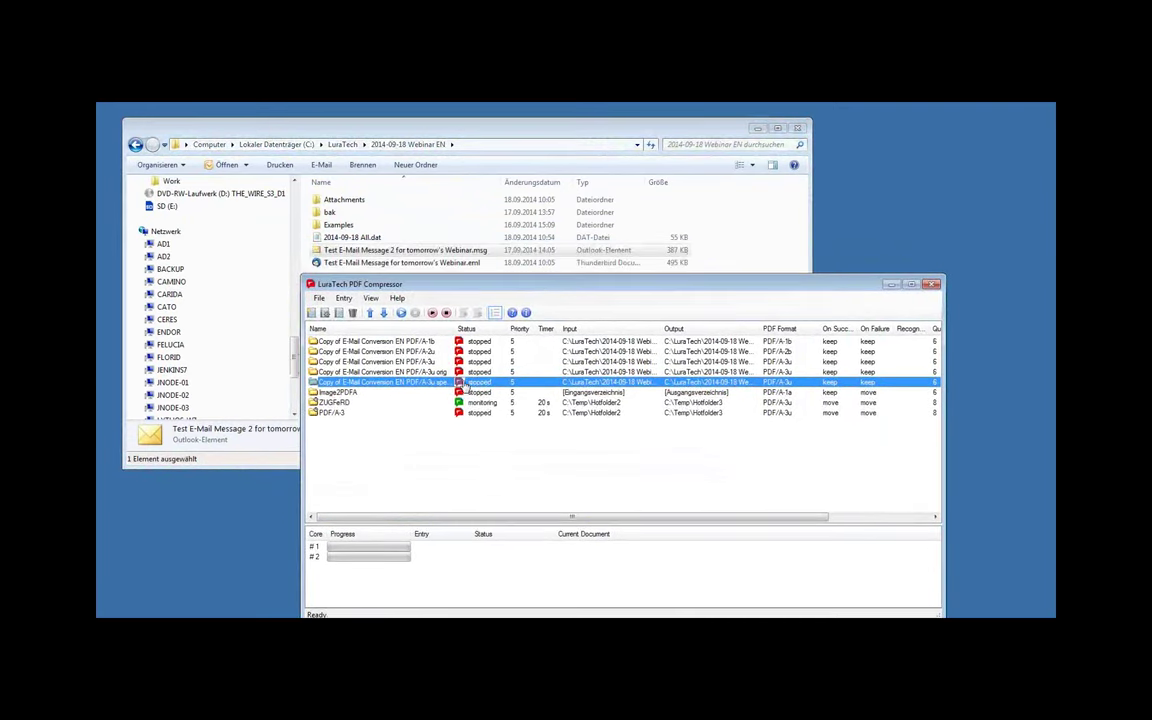
left_click(400, 342)
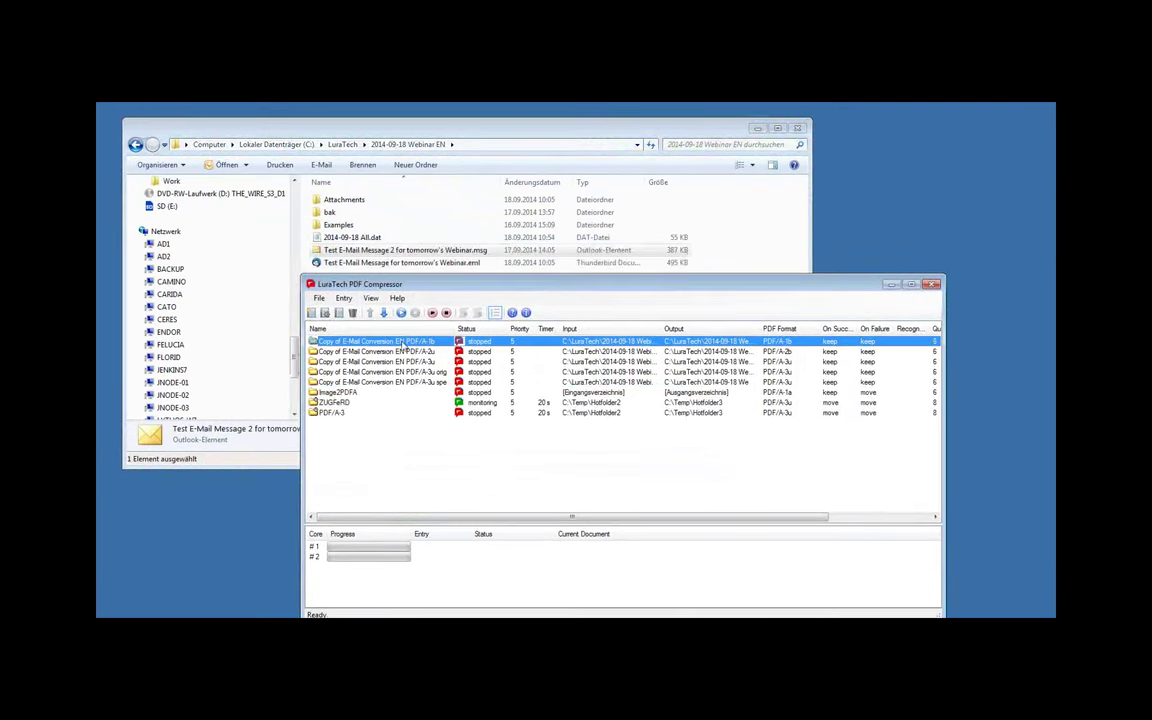
Step: Add the 2014-09-18 Webinar EN folder to LuraTech PDF Compressor as a job and inspect its input properties
left_click(330, 121)
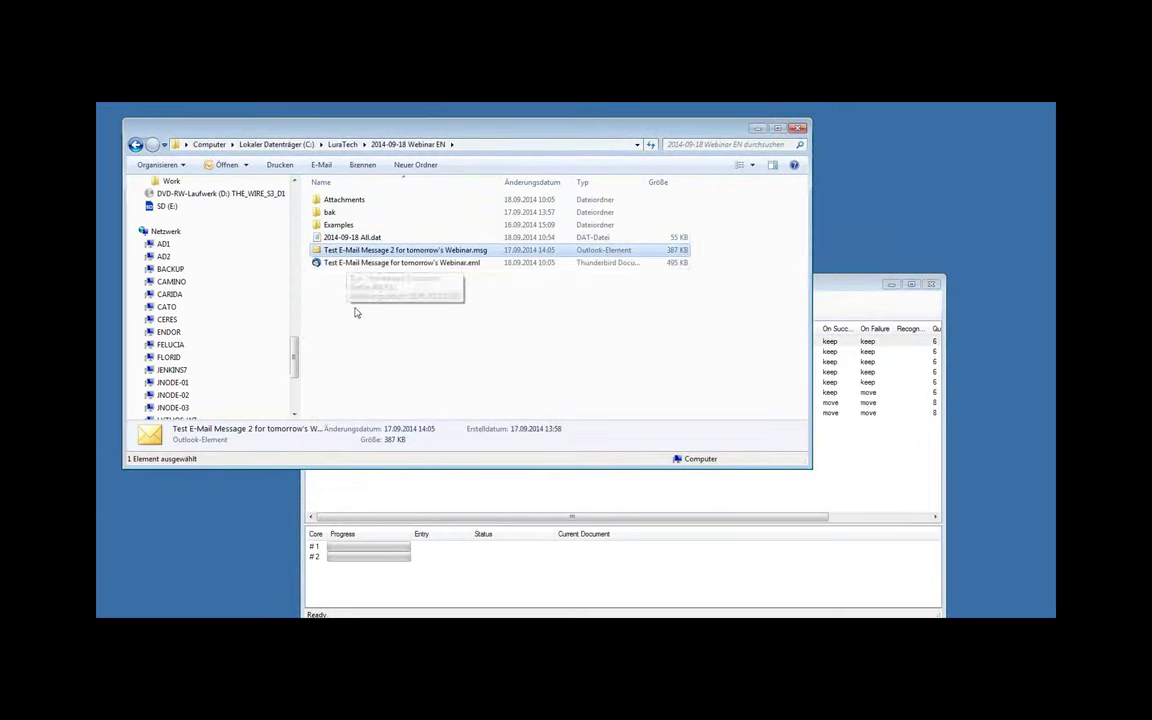
left_click_drag(294, 355, 292, 252)
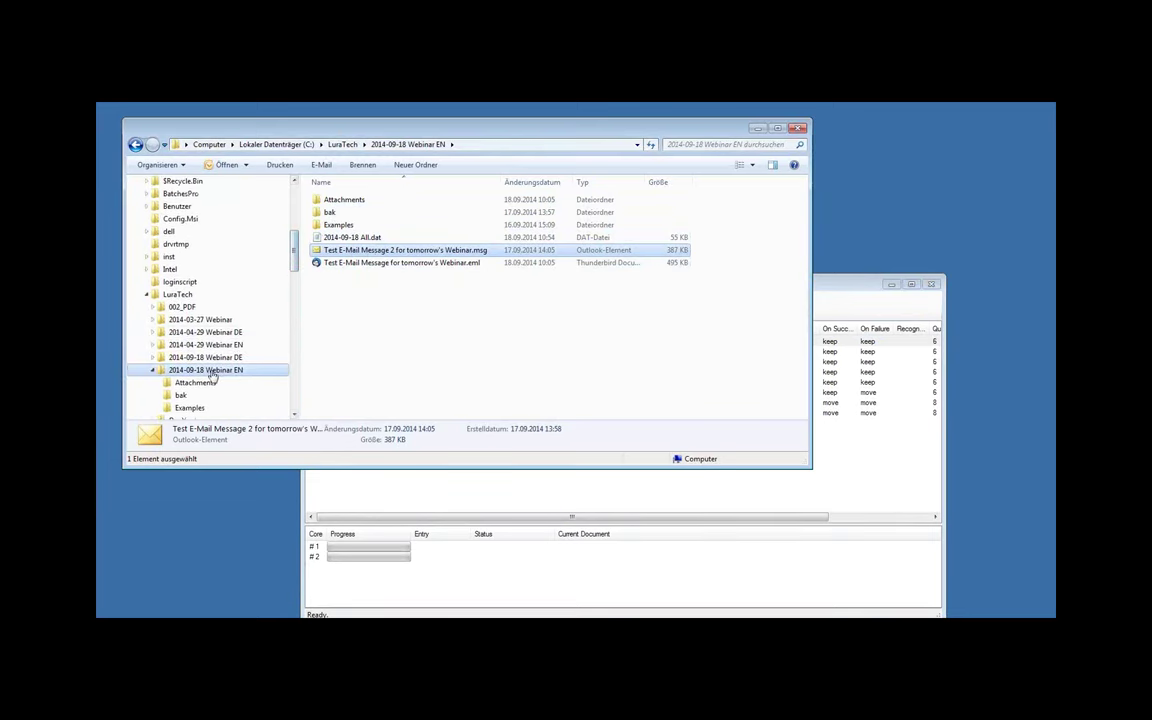
left_click(549, 502)
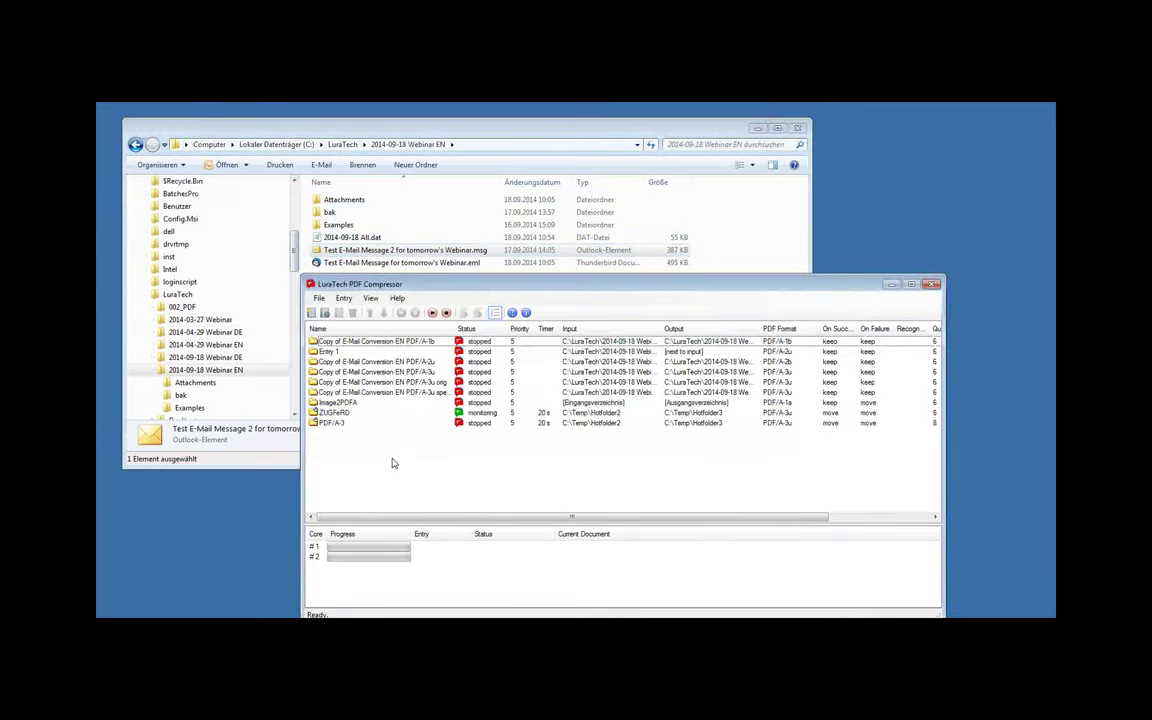
left_click(326, 353)
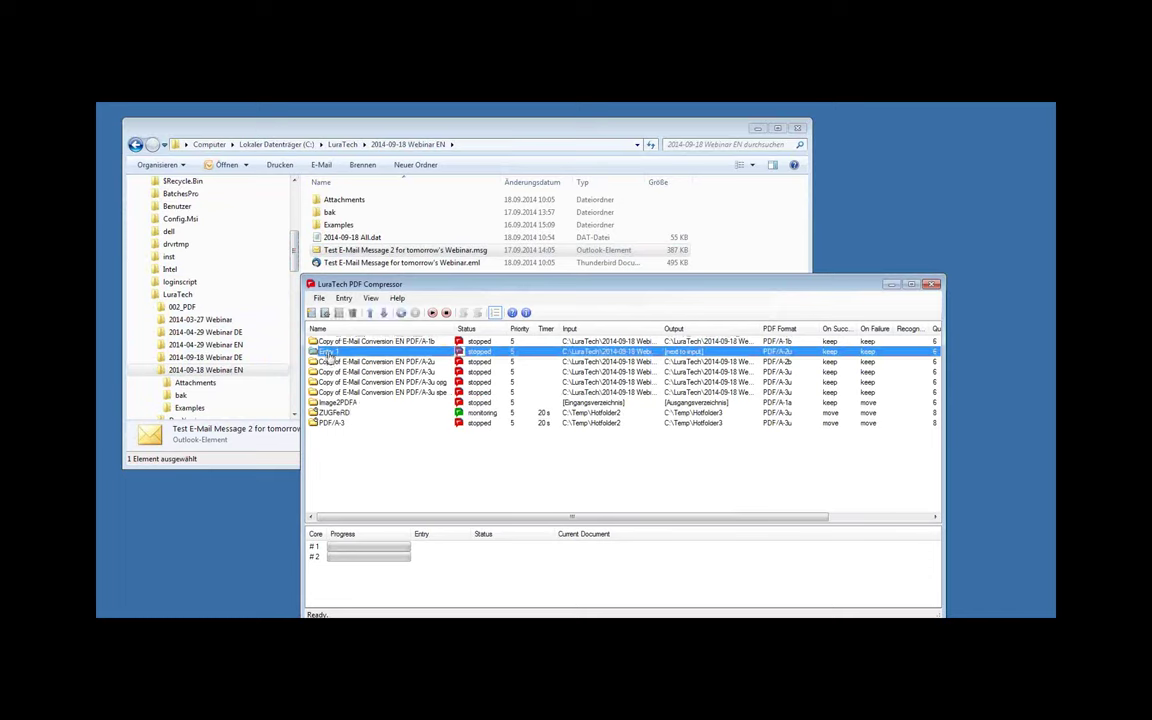
double_click(326, 354)
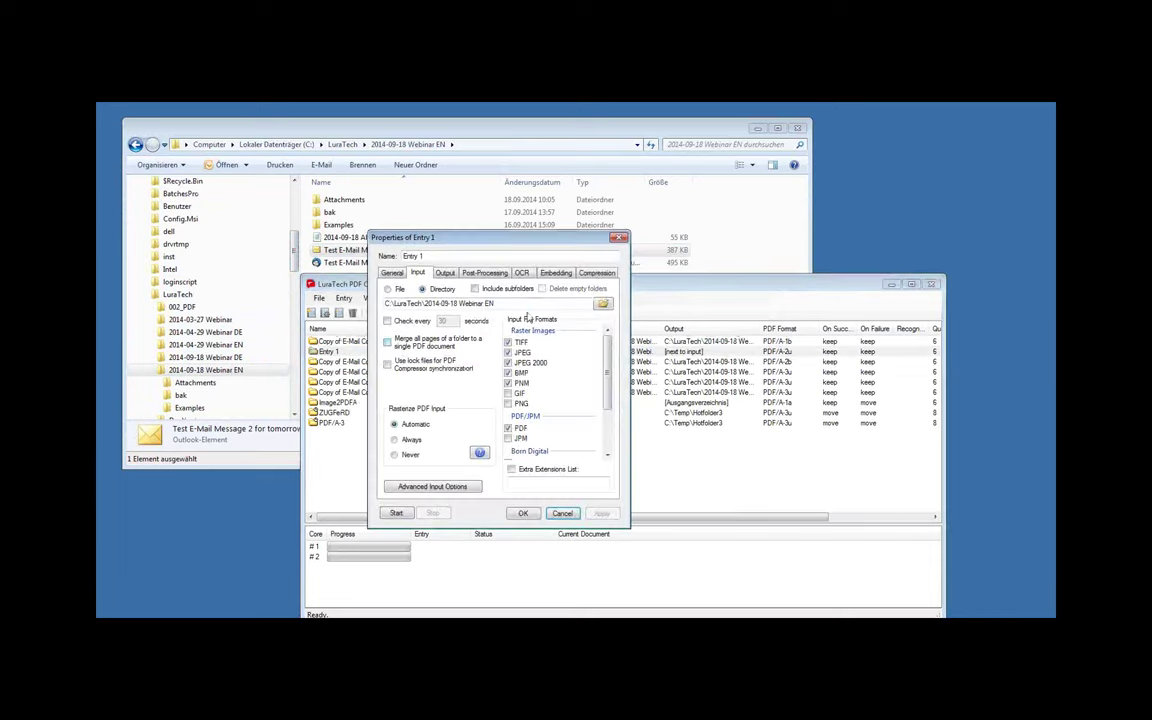
key("Escape")
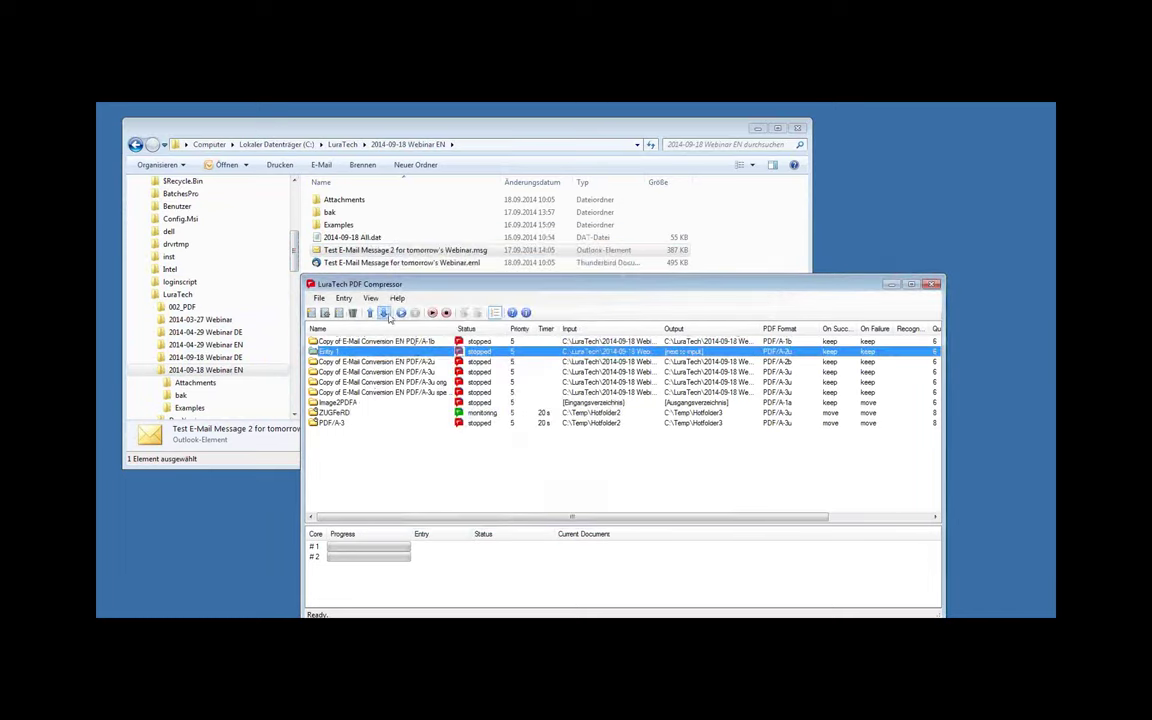
Step: Delete the Entry 1 job from the job list
right_click(336, 352)
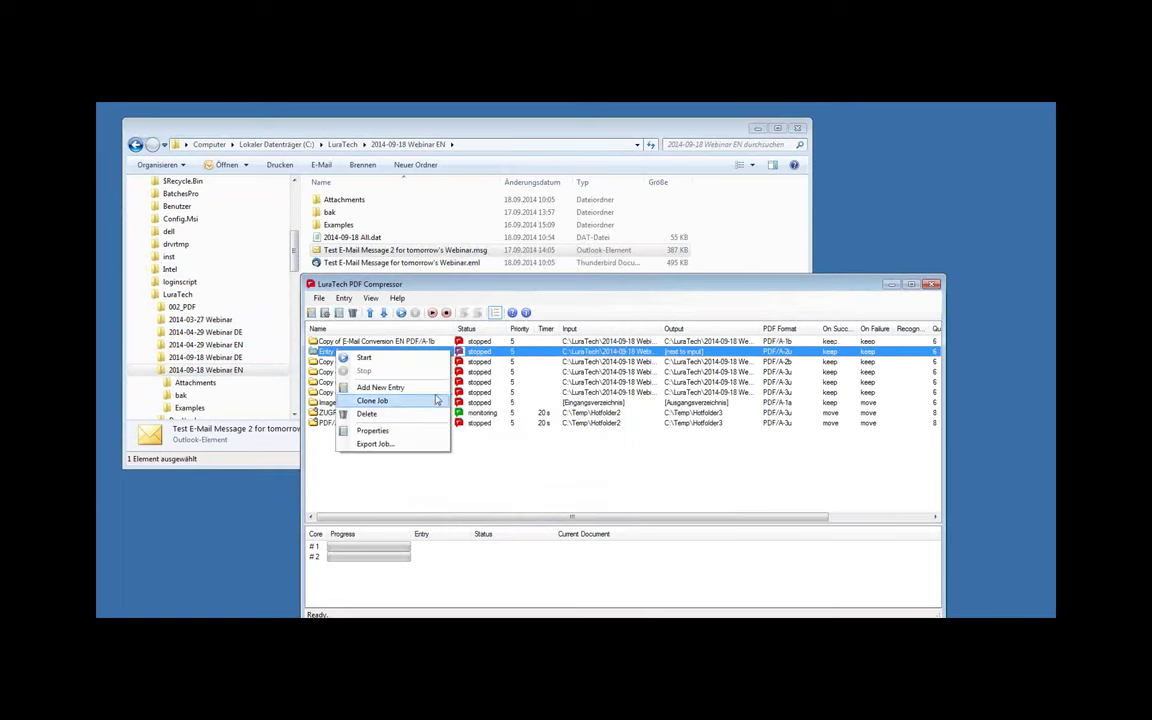
left_click(375, 413)
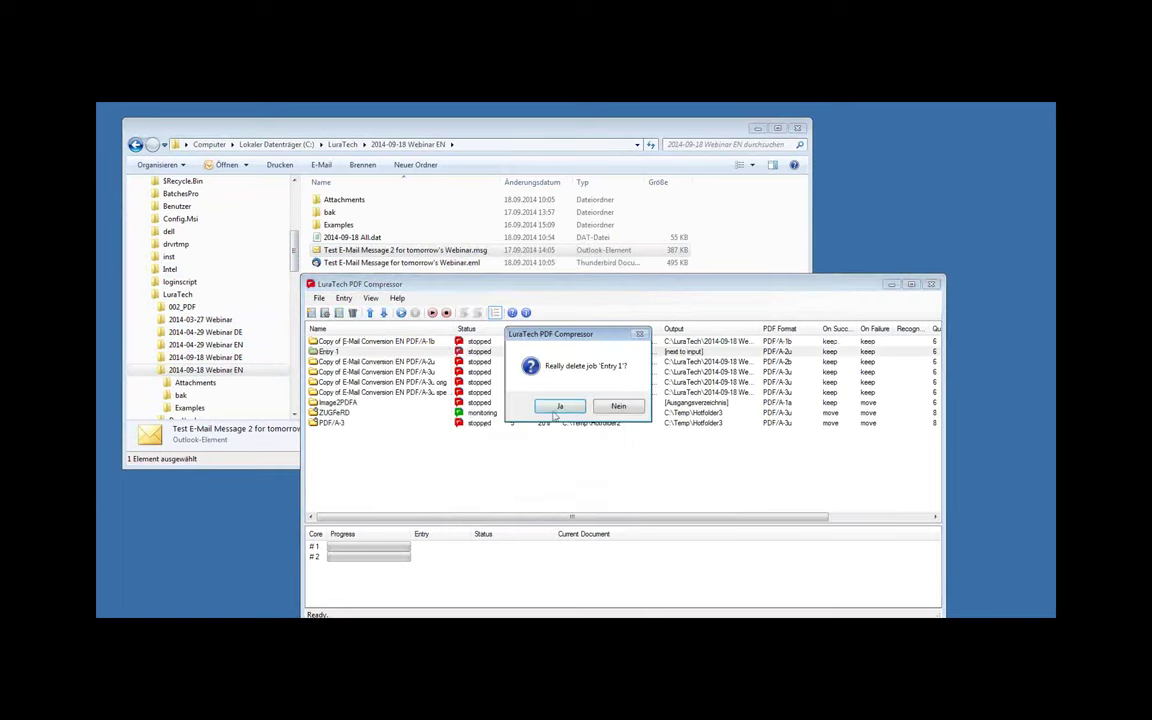
left_click(560, 406)
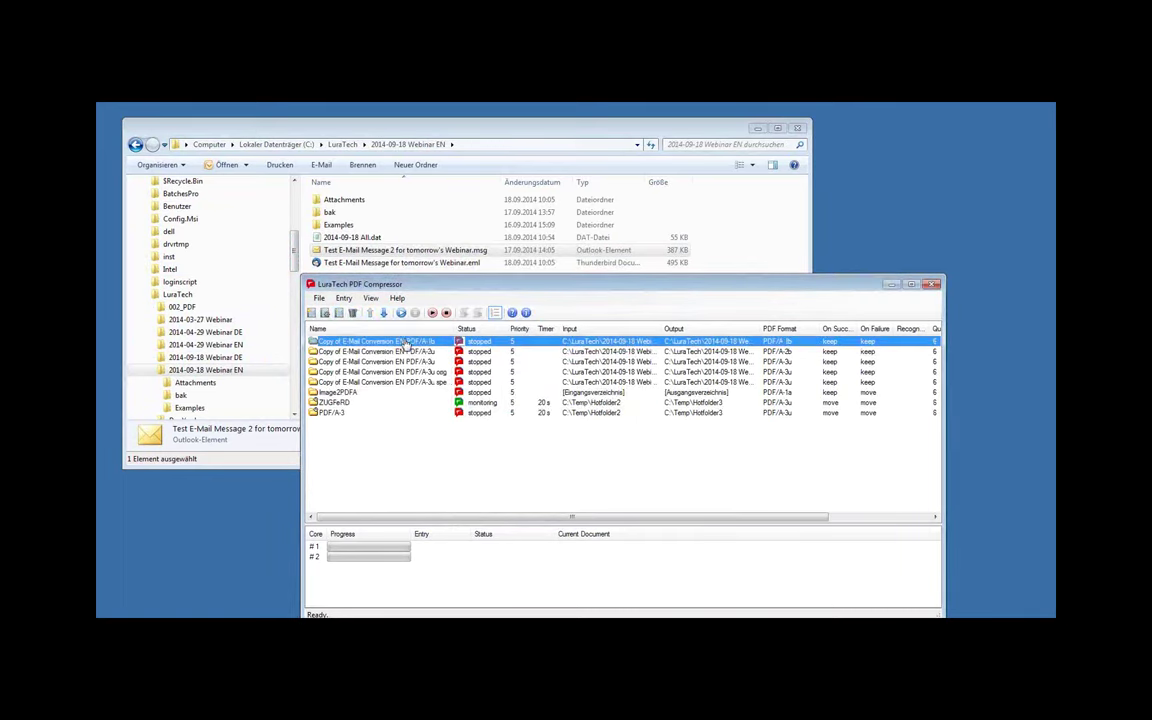
Step: Examine the output format, input directory and accepted input file formats of the Copy of E-Mail Conversion EN PDF/A-1b job
double_click(406, 344)
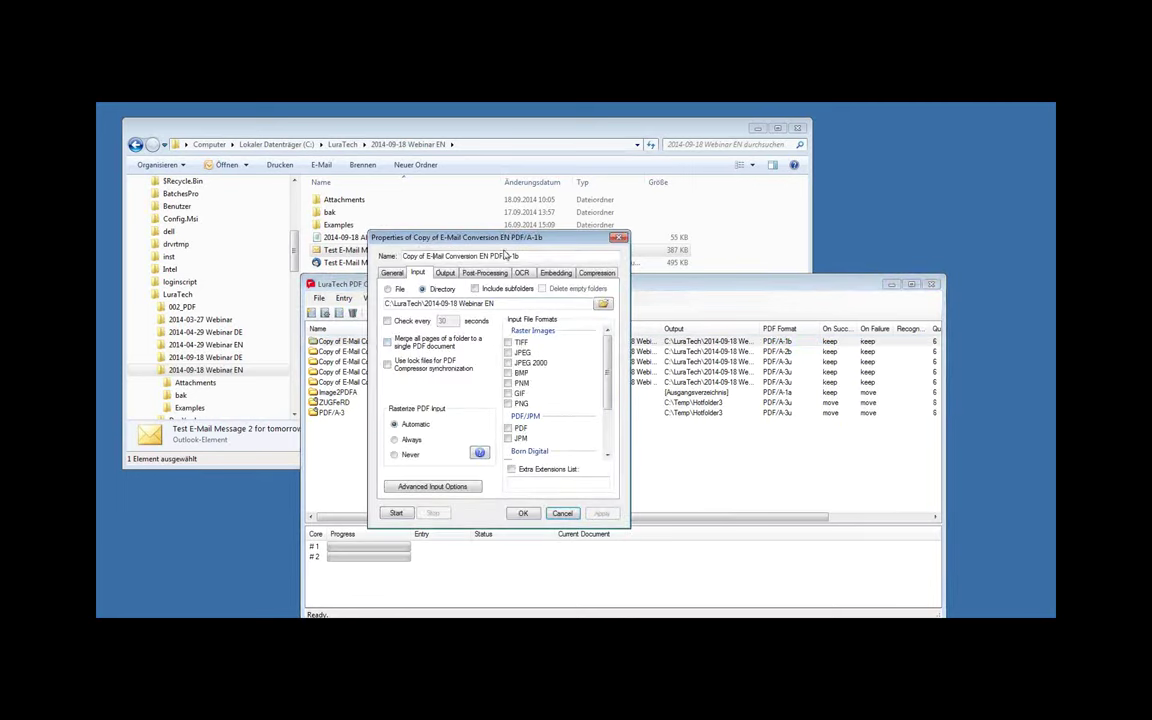
double_click(515, 256)
left_click(444, 273)
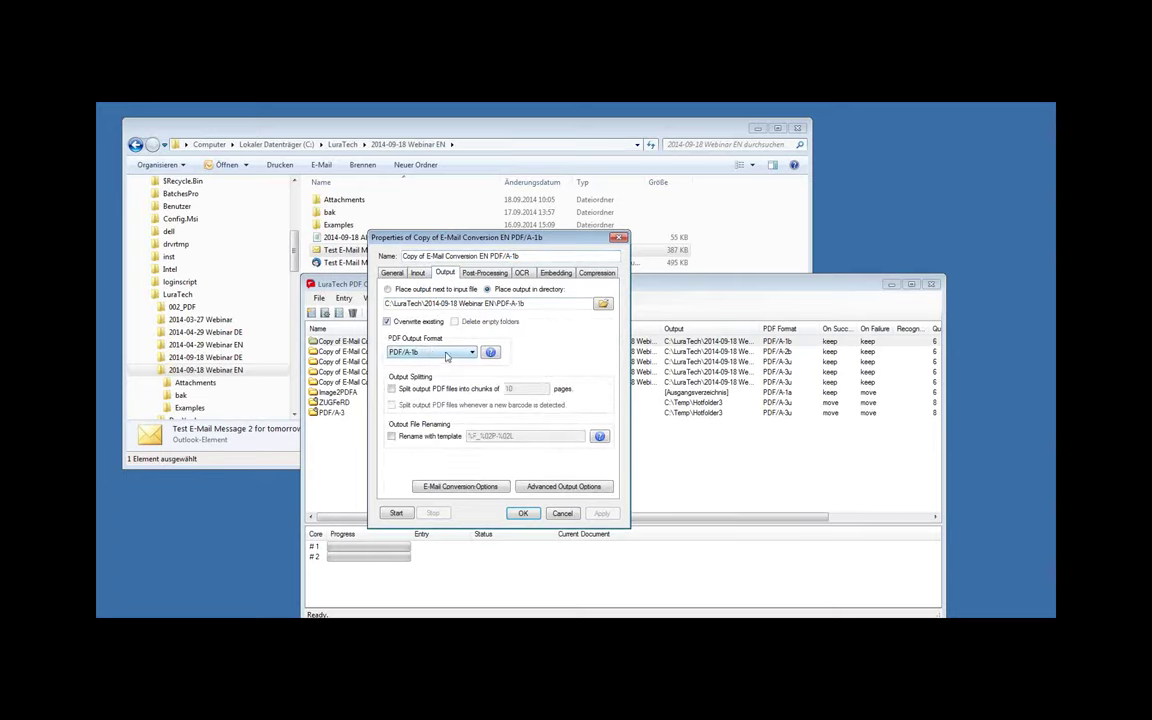
left_click(418, 273)
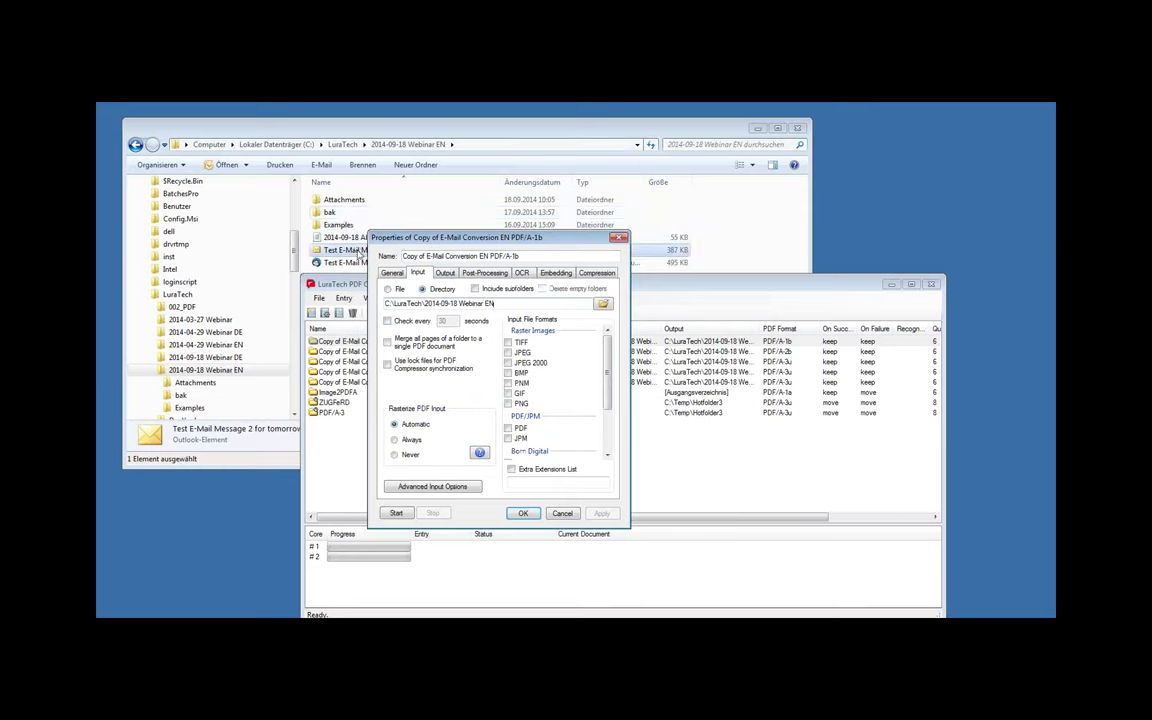
scroll(601, 372, "down", 3)
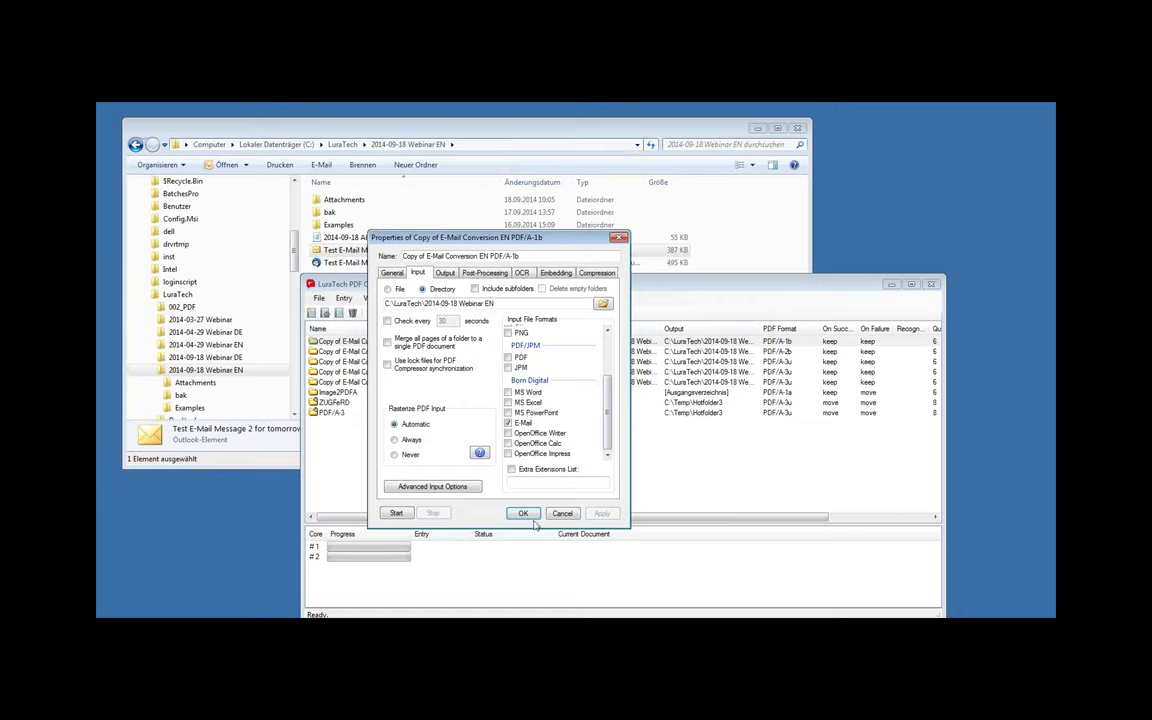
Step: Start the Copy of E-Mail Conversion EN PDF/A-1b job and close its properties
left_click(396, 513)
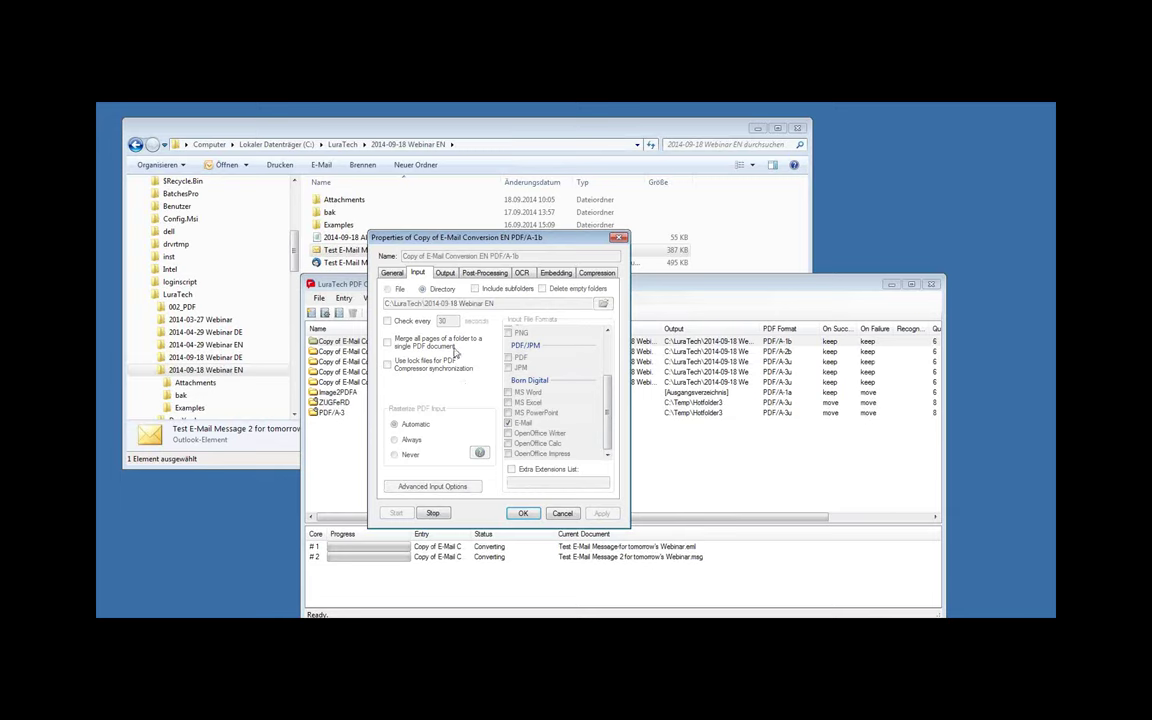
left_click_drag(545, 241, 661, 178)
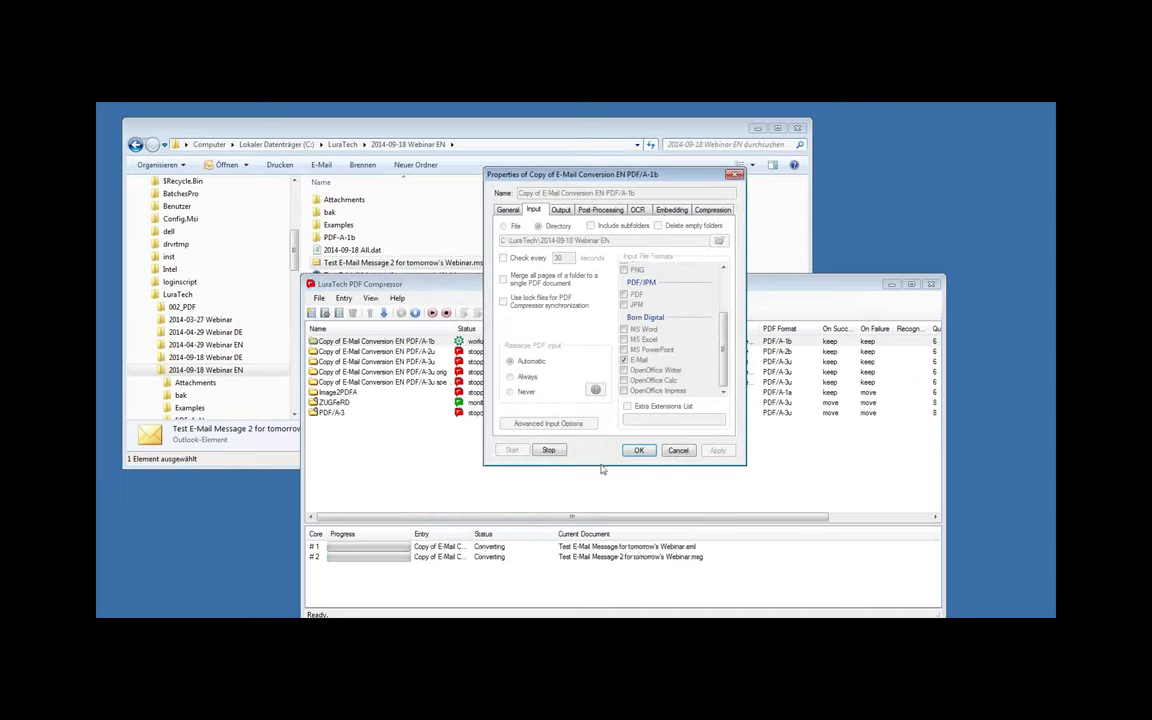
left_click(679, 451)
Step: Start the Copy of E-Mail Conversion EN PDF/A-2u and PDF/A-3u jobs
left_click(427, 352)
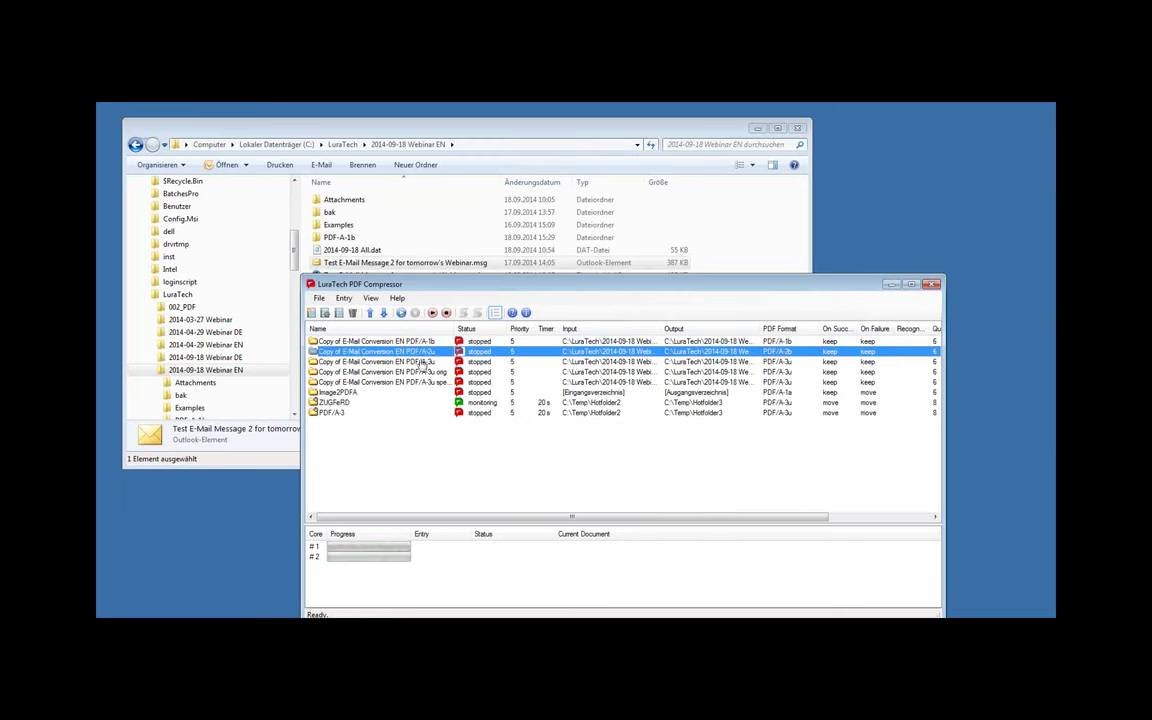
left_click(401, 312)
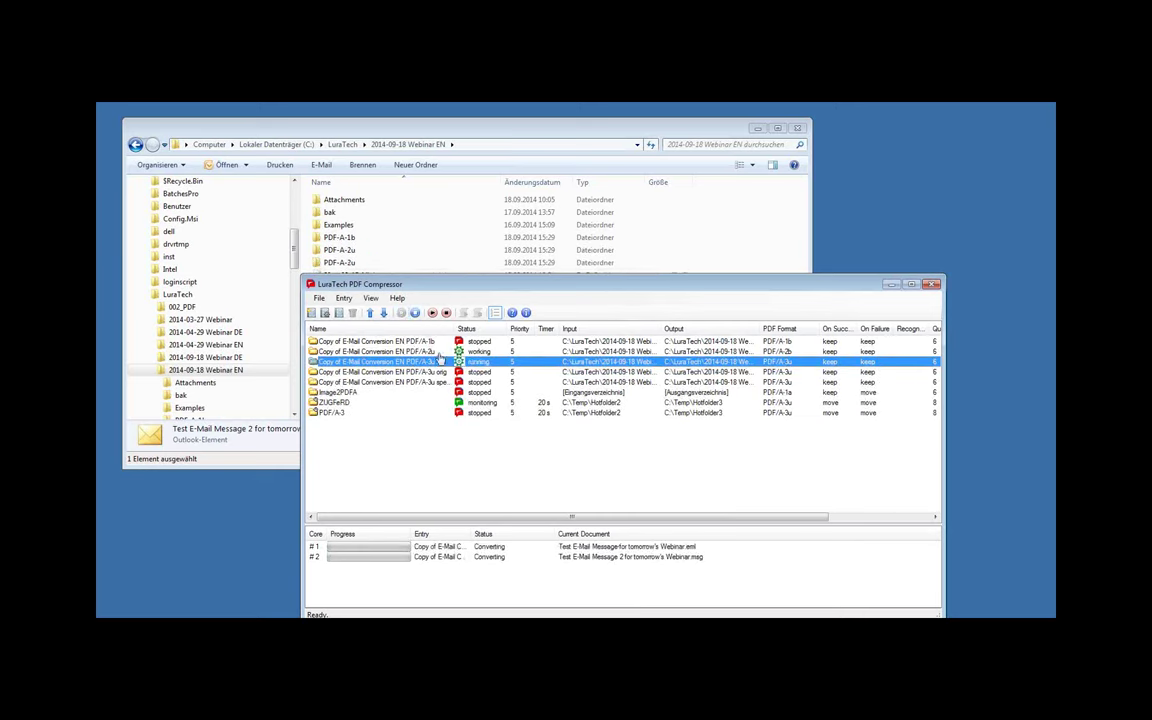
Step: Open the PDF-A-1b output folder and widen the name column to show the full file names
left_click(330, 212)
left_click(345, 239)
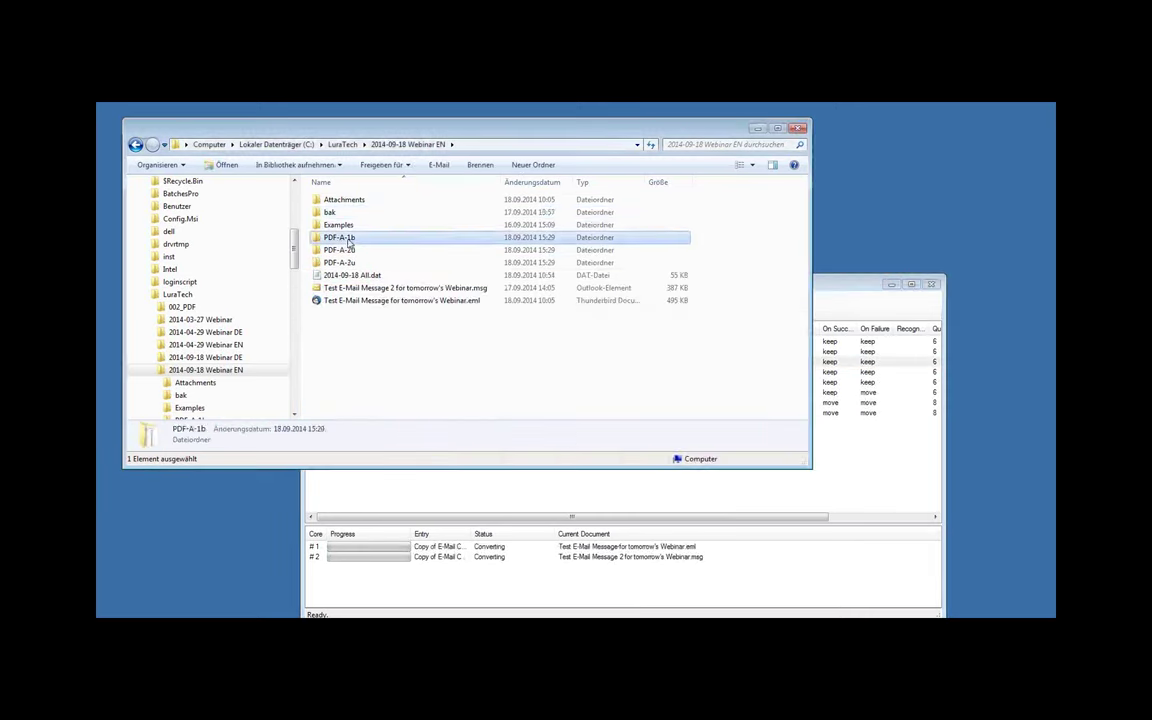
double_click(348, 241)
left_click_drag(464, 182, 540, 182)
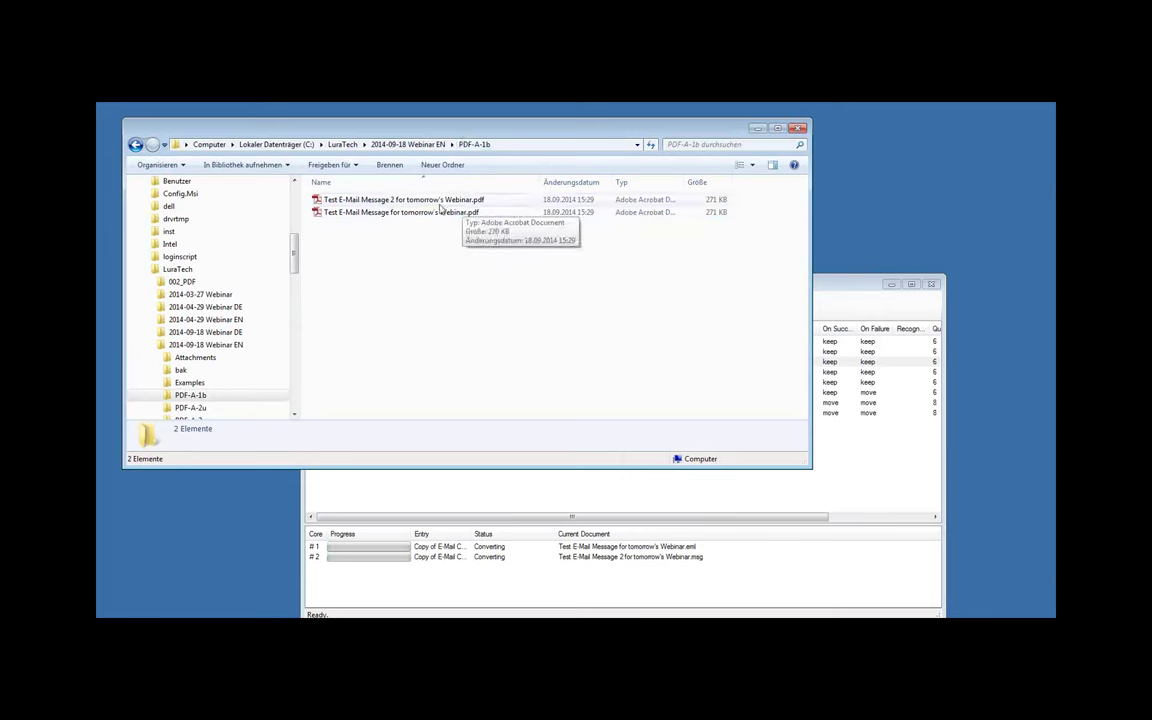
Step: Open Test E-Mail Message for tomorrow's Webinar.pdf from the PDF-A-1b folder and fit its window within the visible desktop
left_click(388, 216)
double_click(388, 216)
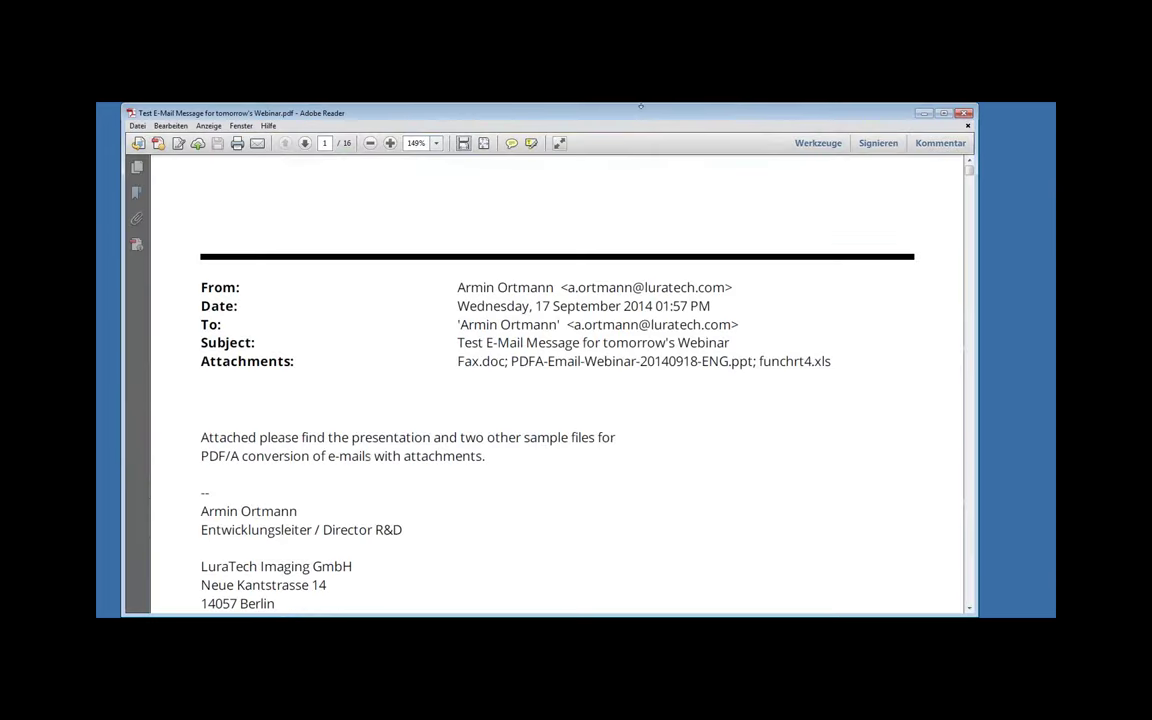
mouse_move(641, 106)
left_mouse_down()
mouse_move(636, 160)
mouse_move(633, 123)
left_mouse_up()
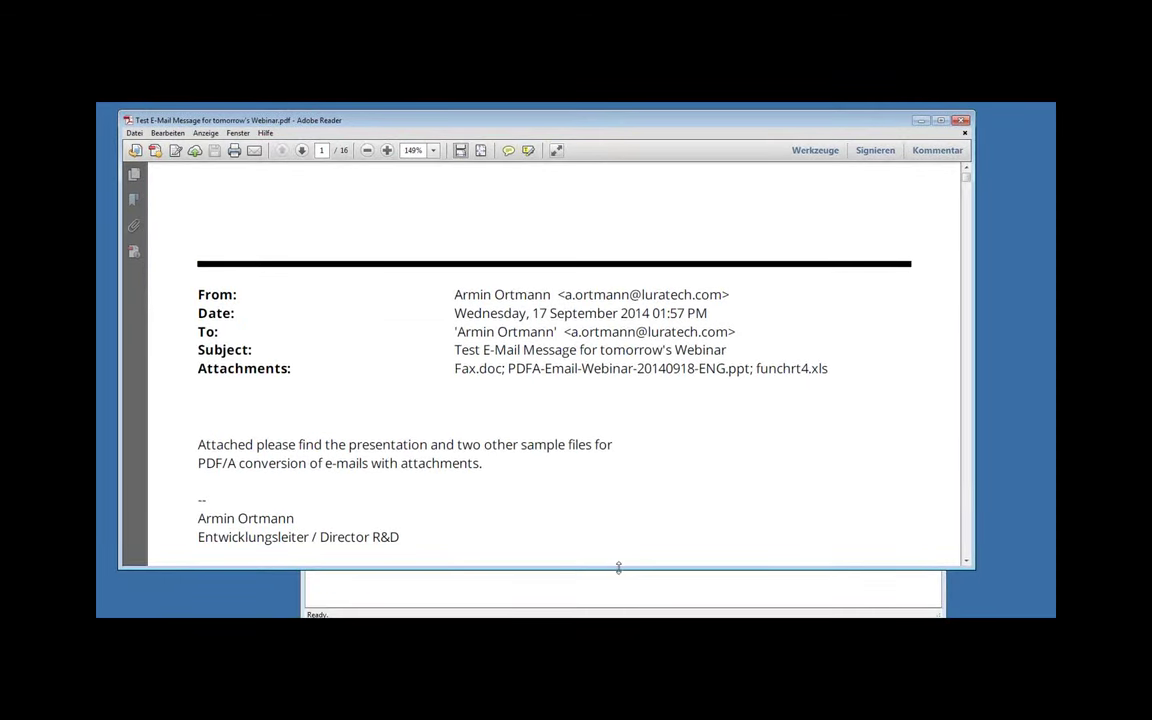
left_click_drag(618, 567, 615, 600)
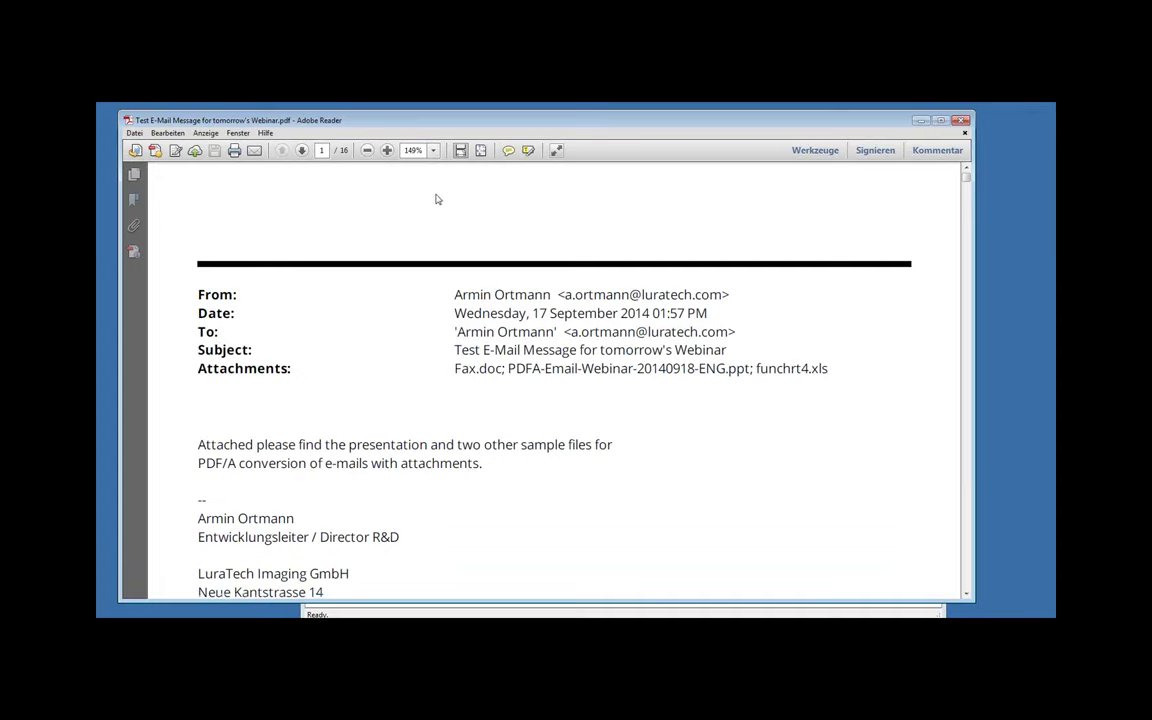
Step: Check the PDF/A standard declared by the opened PDF and its list of embedded attachments
left_click(134, 251)
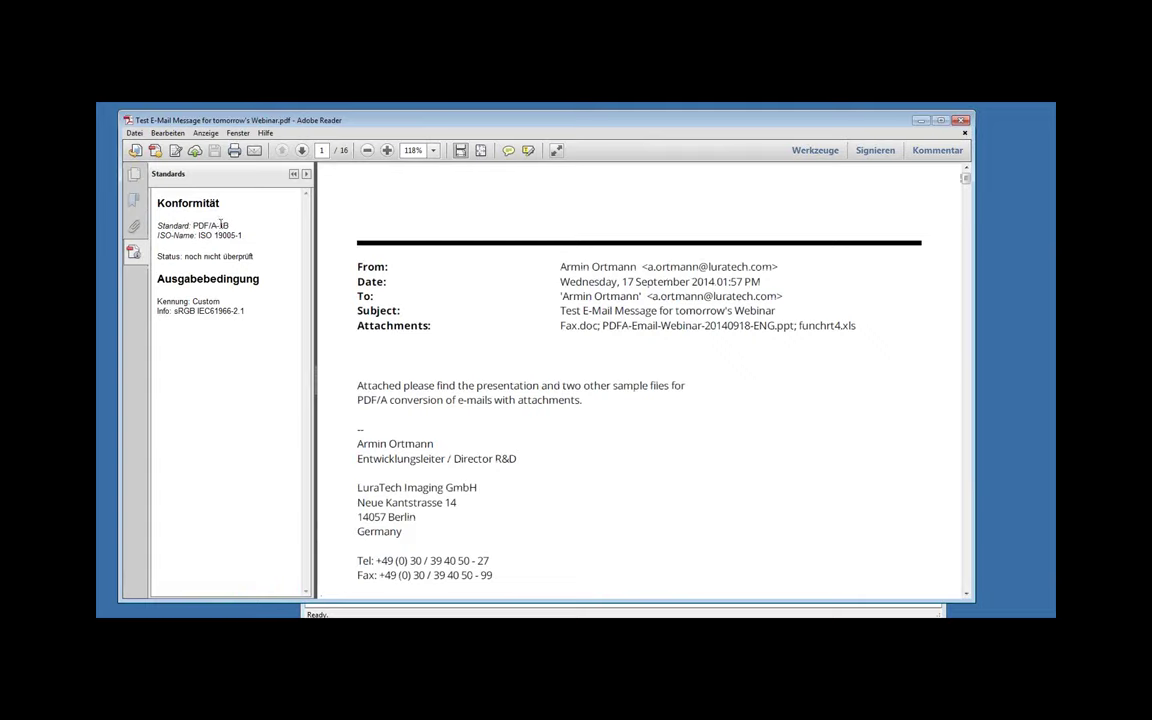
left_click_drag(221, 225, 171, 236)
left_click_drag(230, 225, 157, 226)
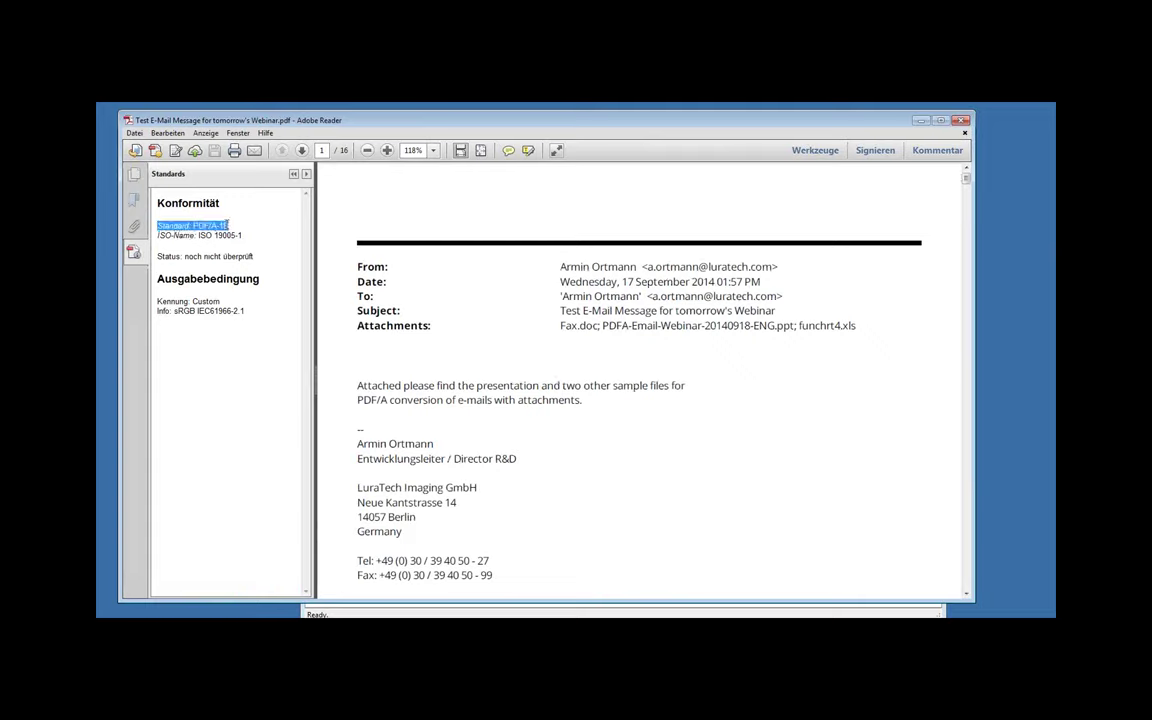
left_click(225, 225)
left_click(225, 226)
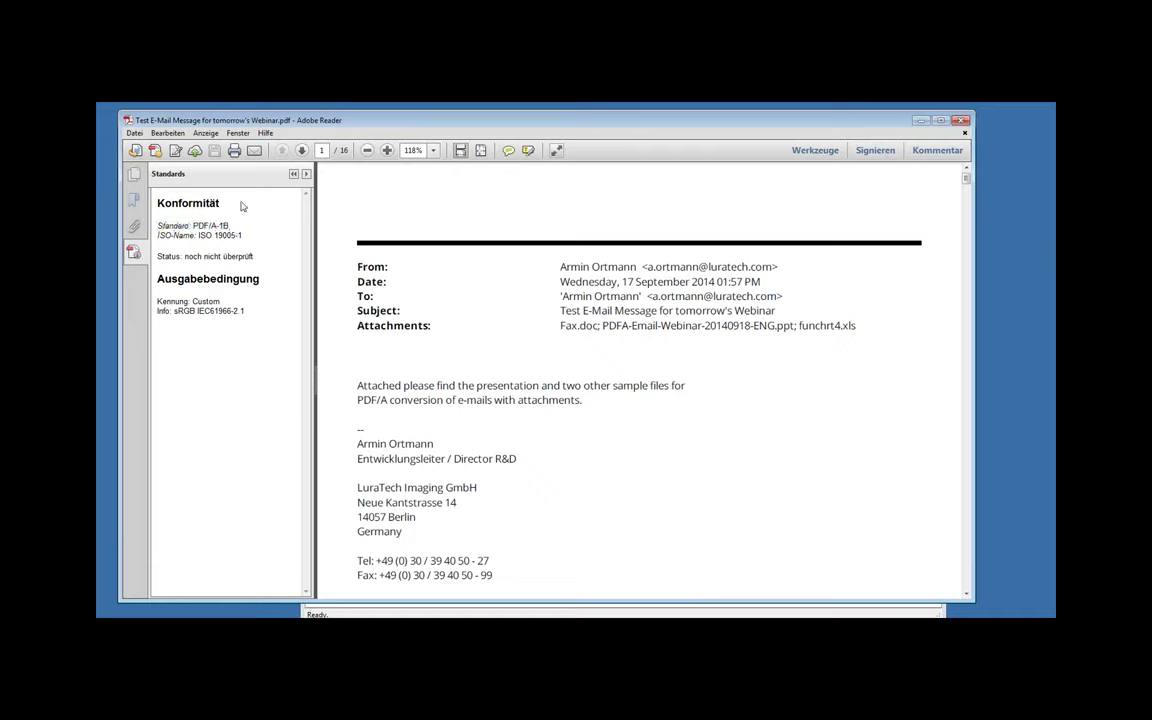
left_click(137, 226)
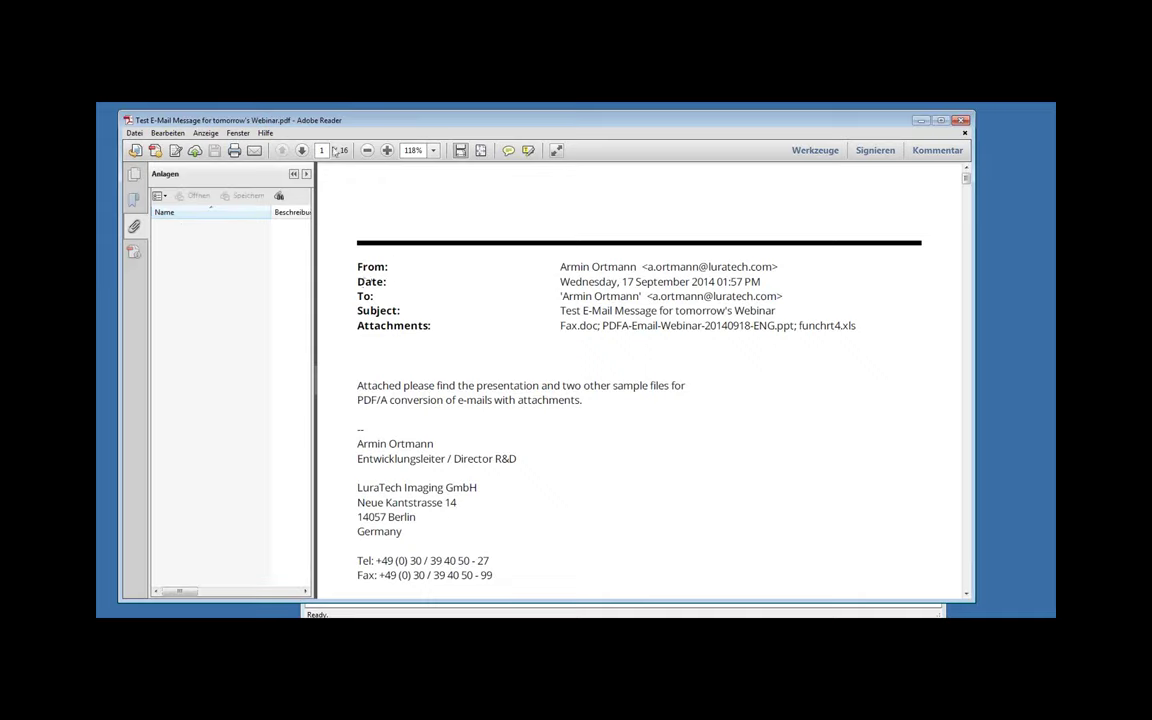
Step: Browse the page thumbnails and view the converted fax, presentation and spreadsheet pages of the PDF
left_click(137, 175)
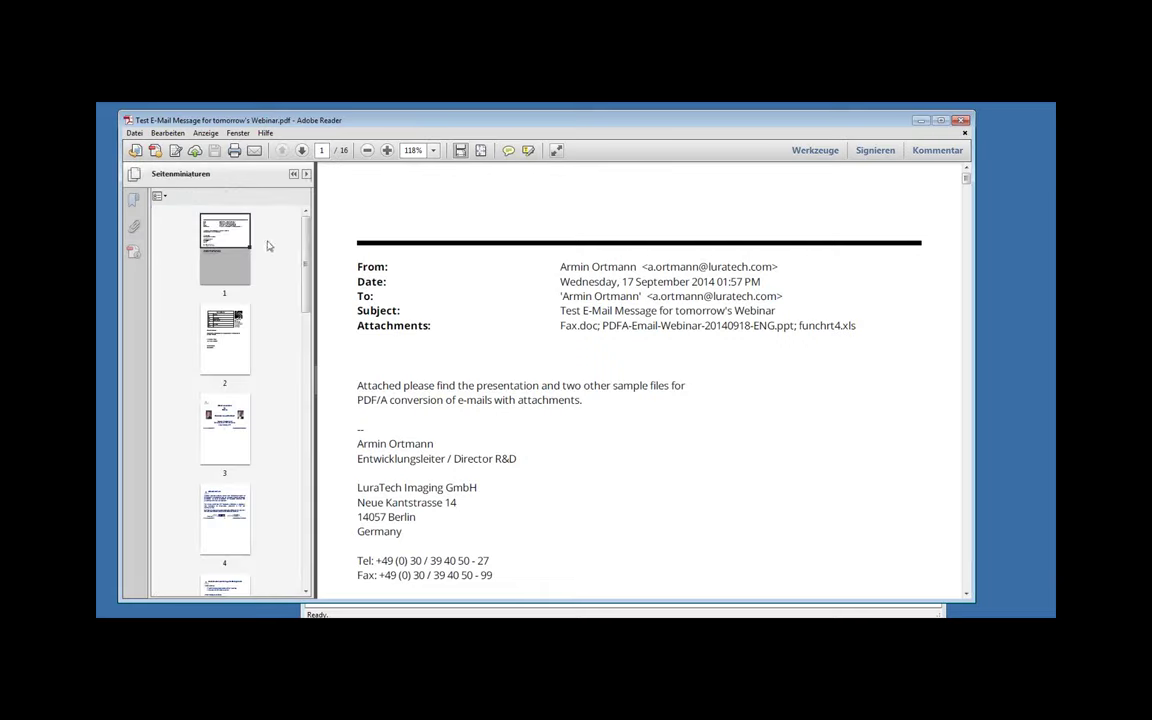
left_click(234, 318)
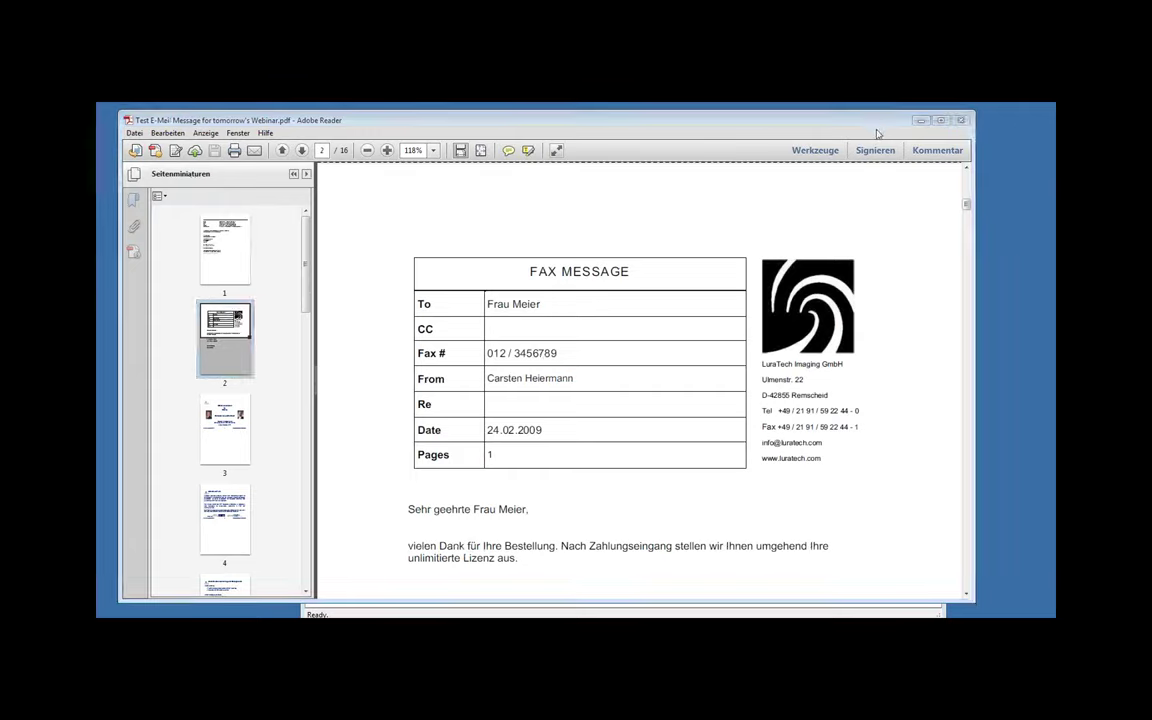
left_click(968, 208)
left_click_drag(968, 208, 966, 289)
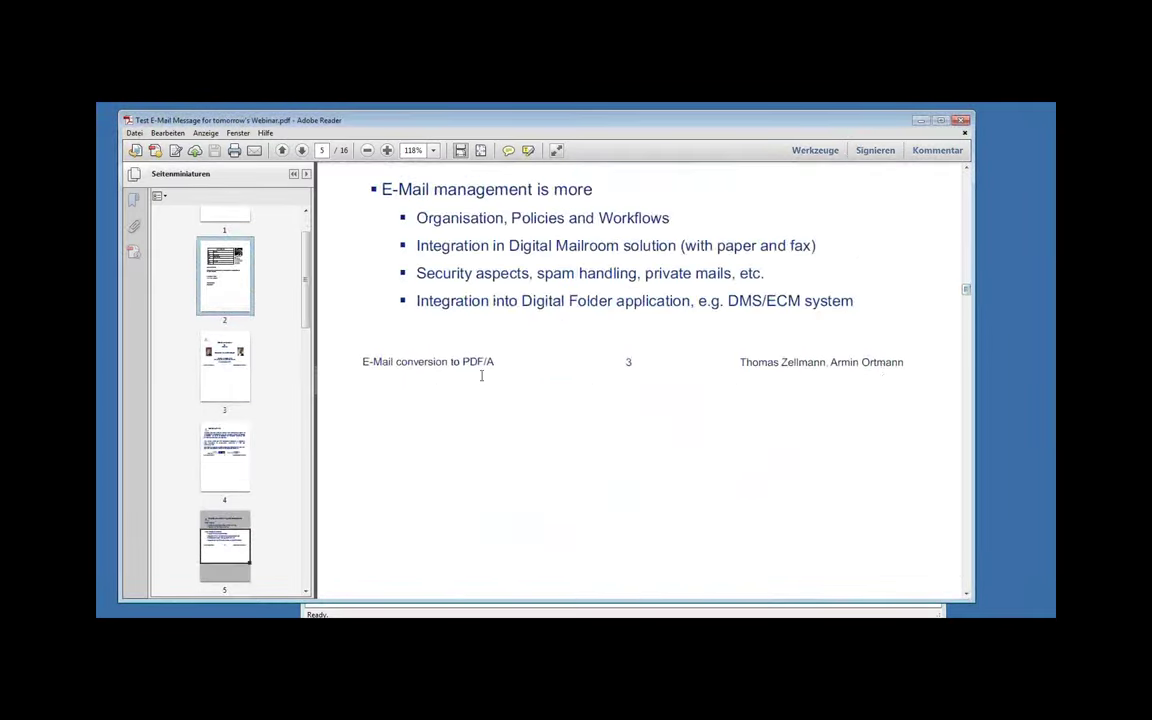
left_click_drag(306, 272, 304, 576)
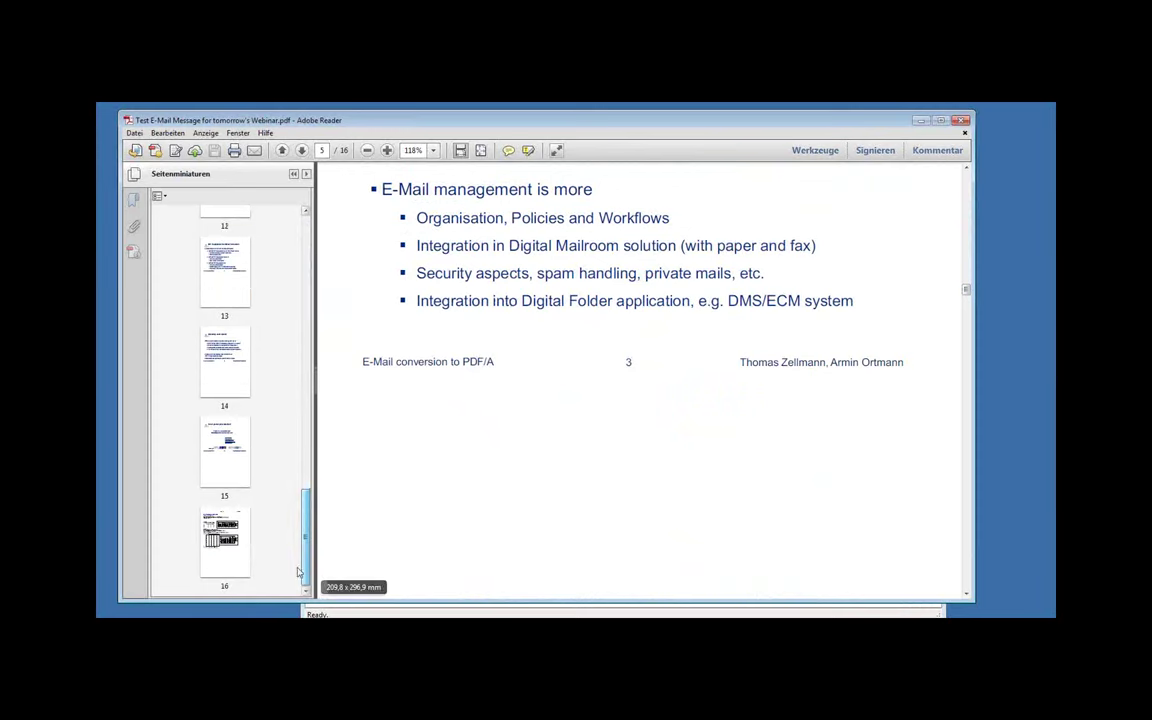
left_click(222, 540)
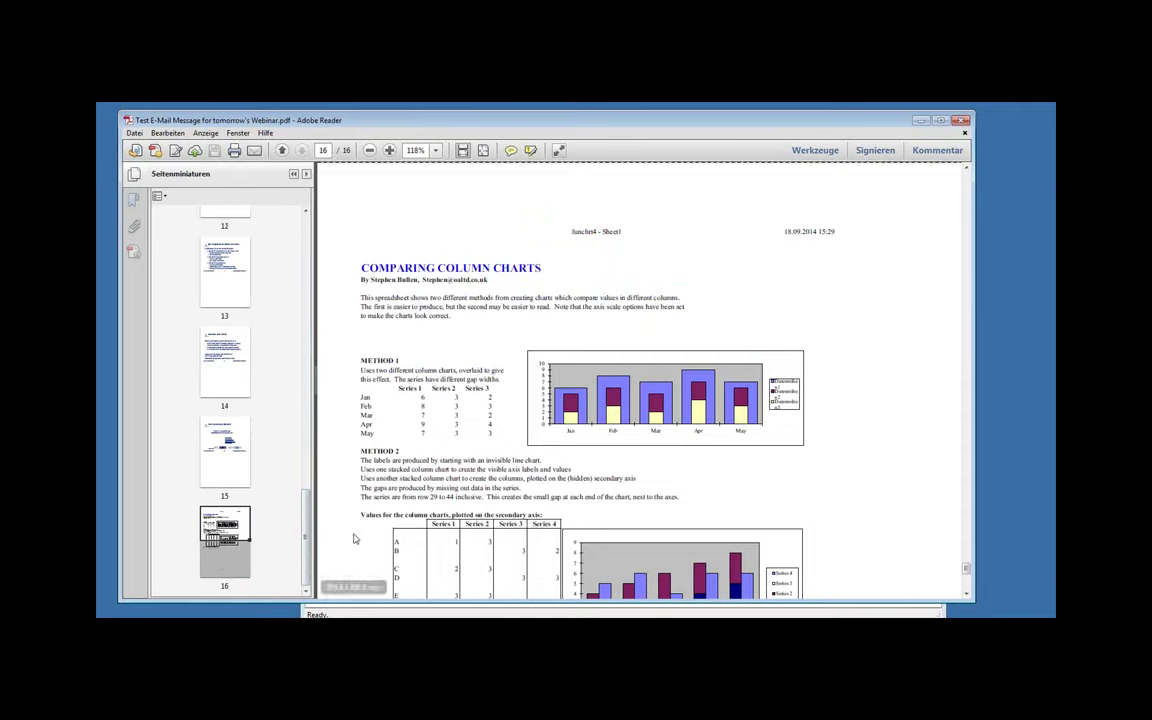
left_click_drag(305, 535, 322, 247)
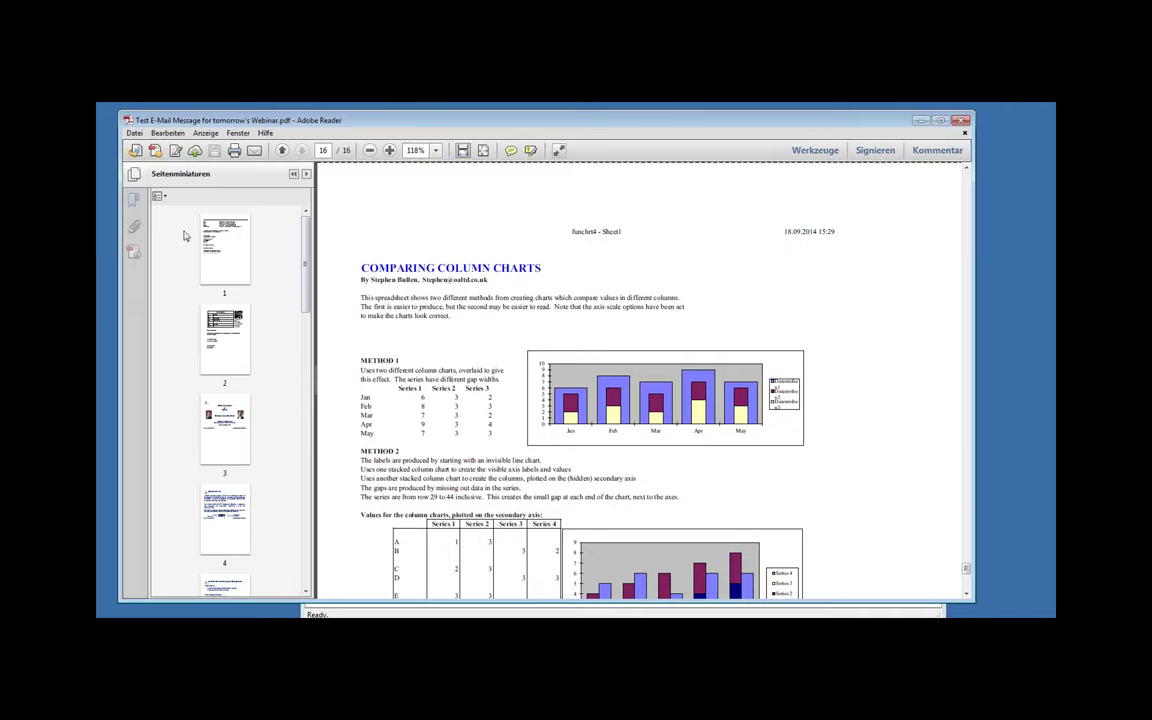
Step: Follow the bookmarks for the e-mail, Fax.doc, PDFA-Email-Webinar-20140918-ENG.ppt and funchrt4.xls, recheck the PDF/A standard and close the PDF
left_click(137, 227)
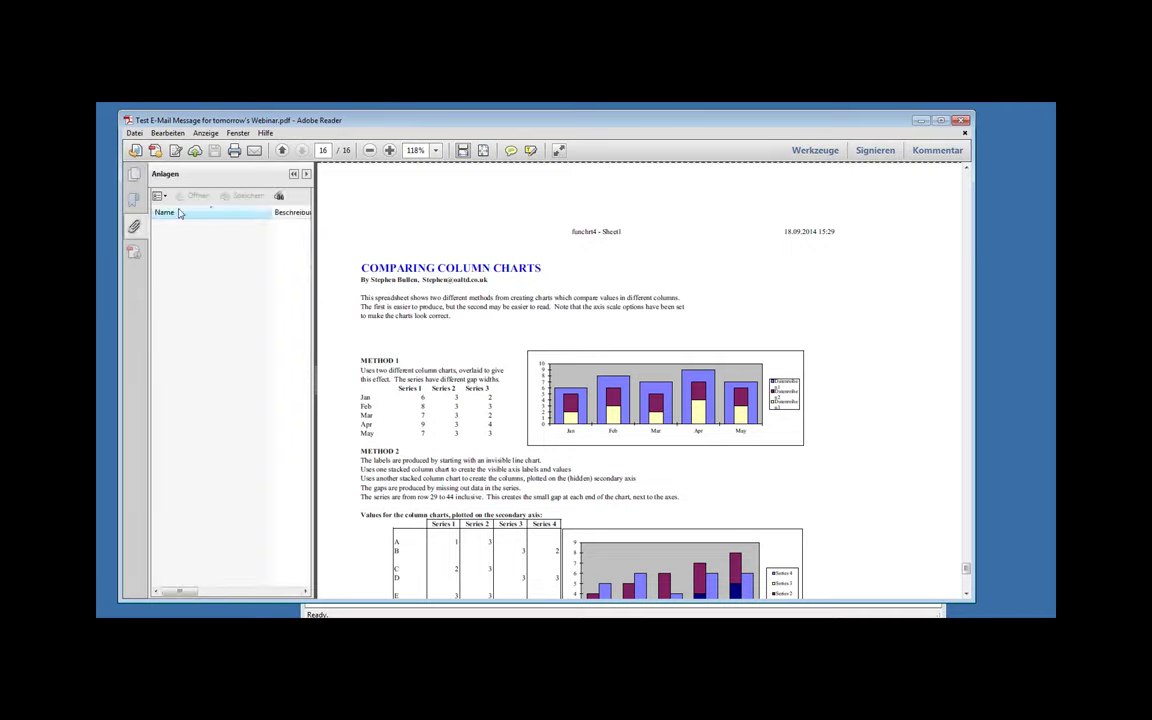
left_click(133, 199)
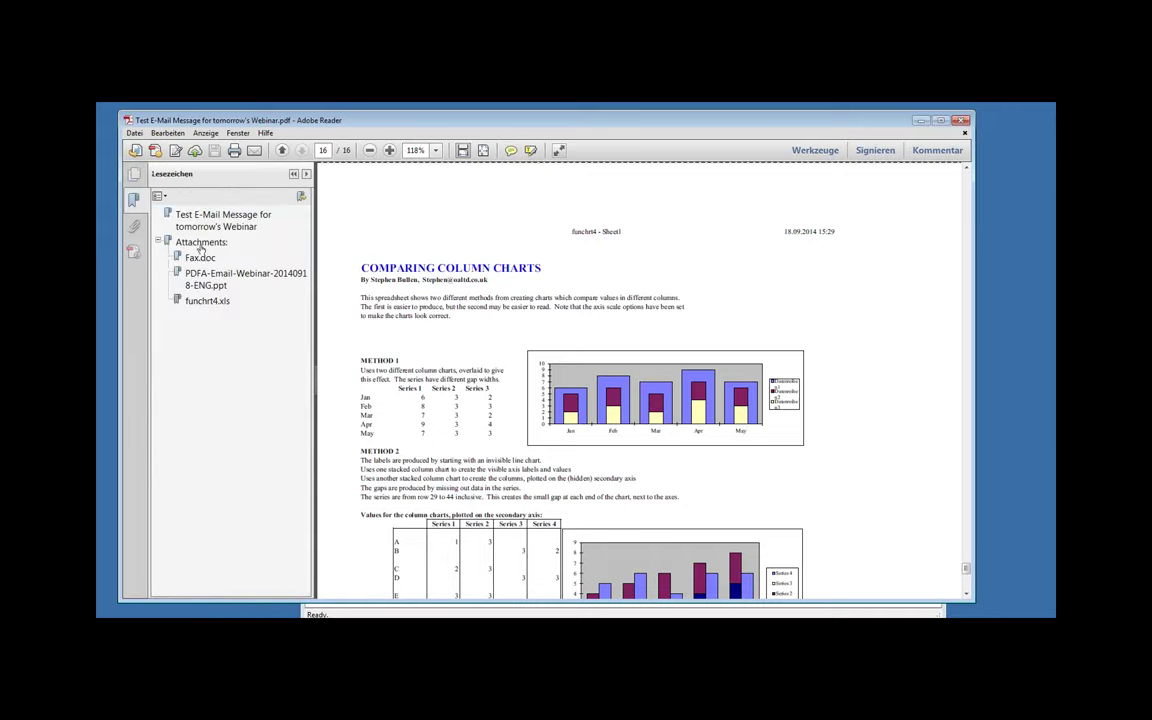
left_click(201, 217)
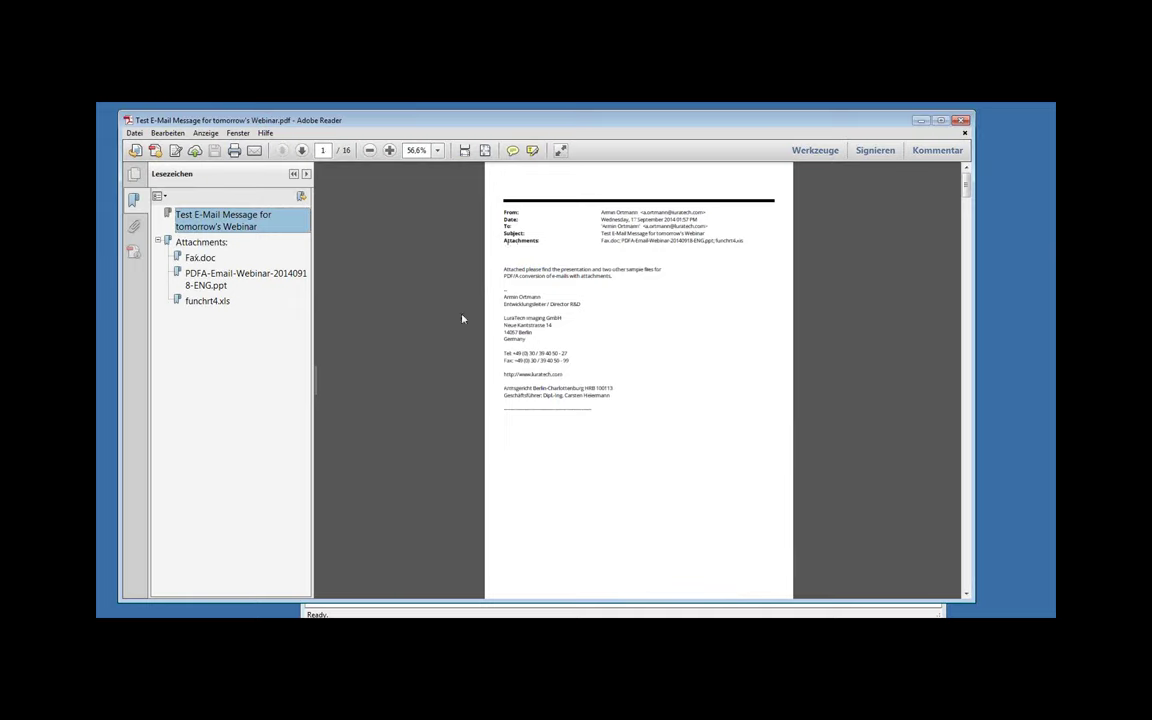
left_click(200, 258)
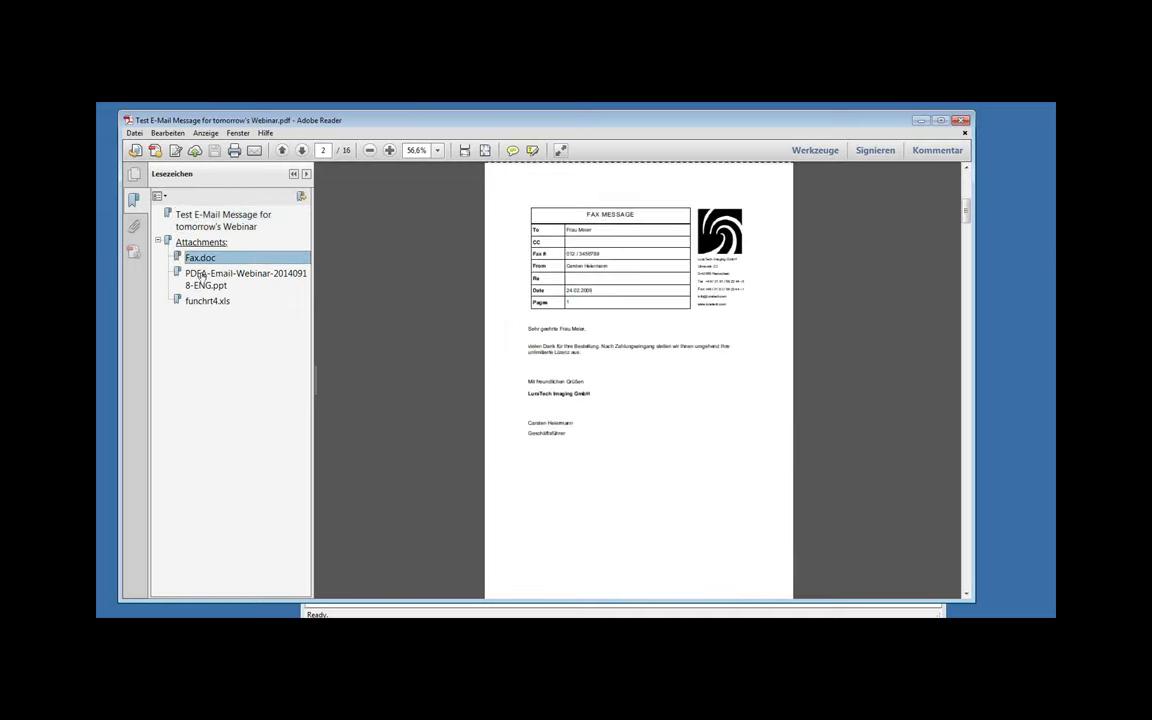
left_click(199, 276)
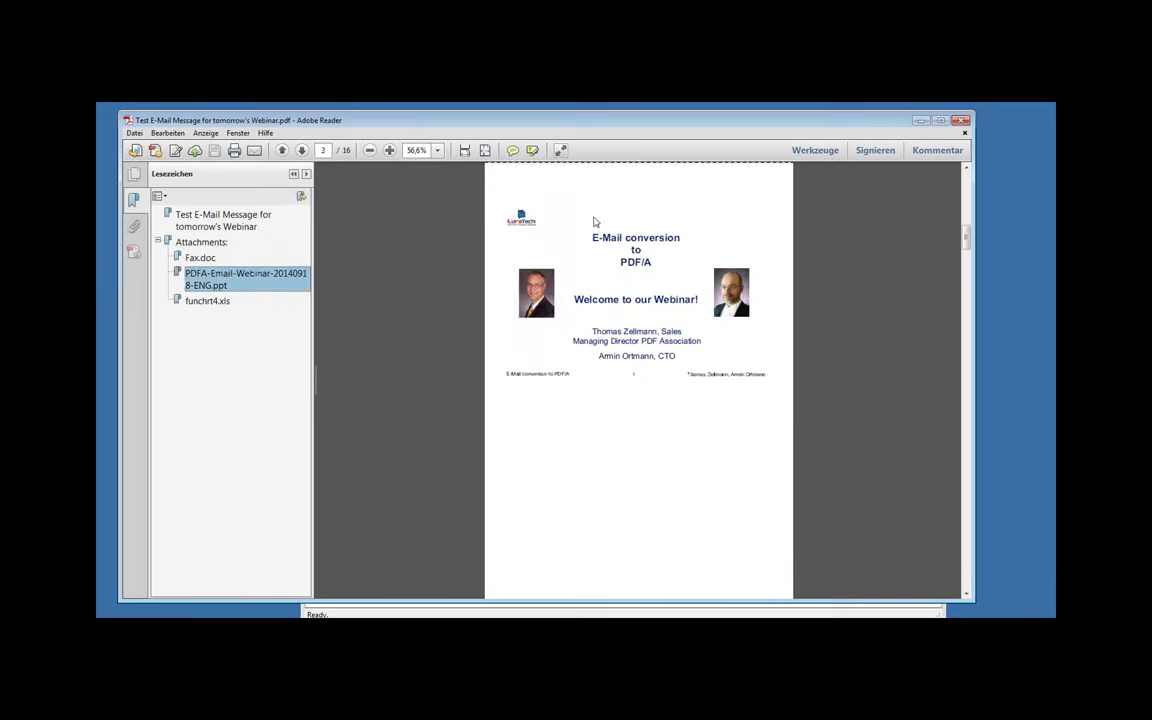
left_click(210, 301)
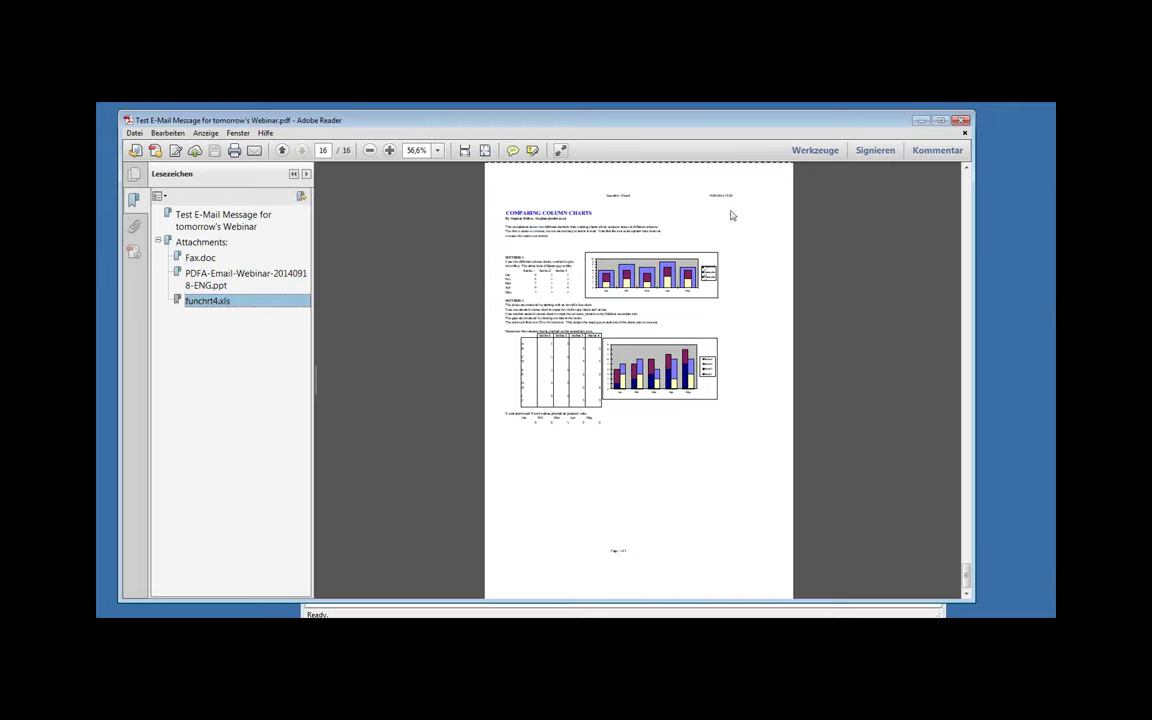
left_click(134, 254)
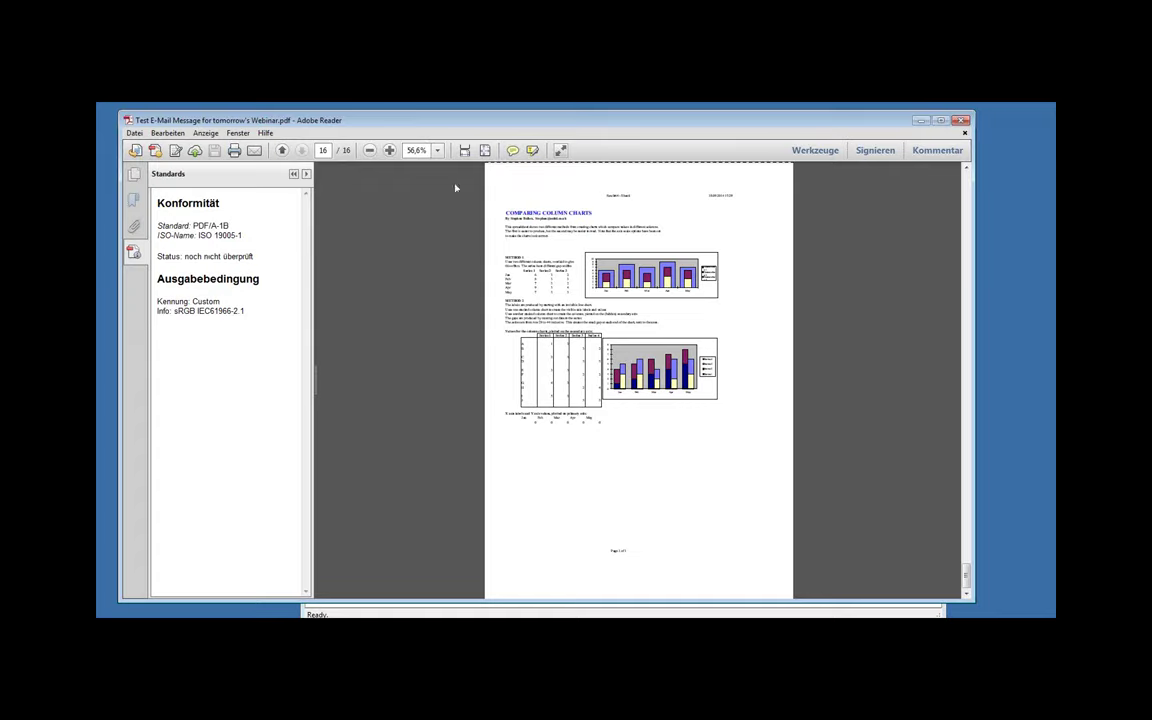
left_click(963, 122)
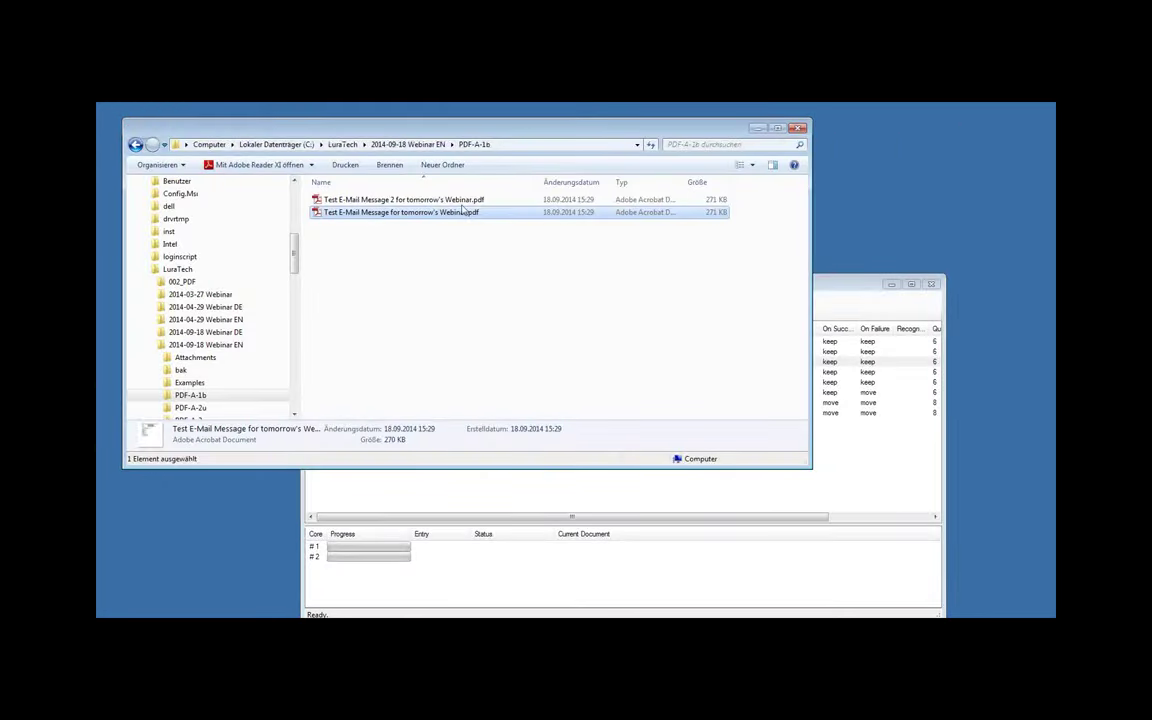
Step: Open Test E-Mail Message 2 for tomorrow's Webinar.pdf, show its bookmarks and enlarge its window
double_click(455, 200)
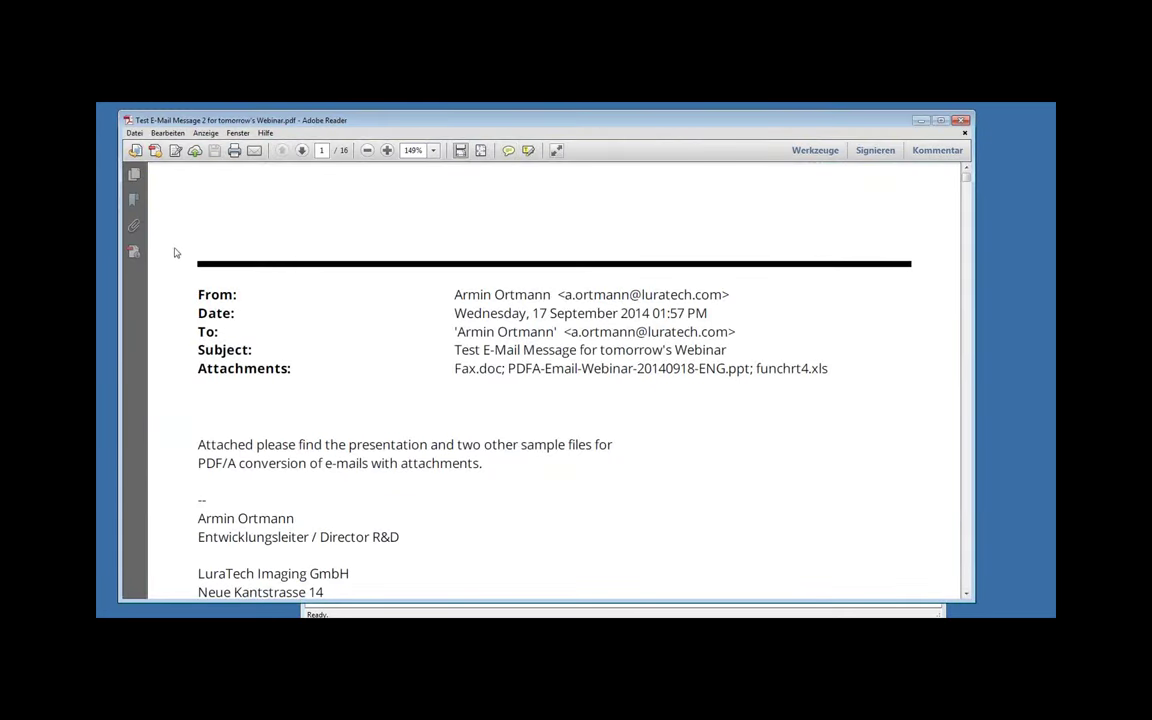
left_click(135, 201)
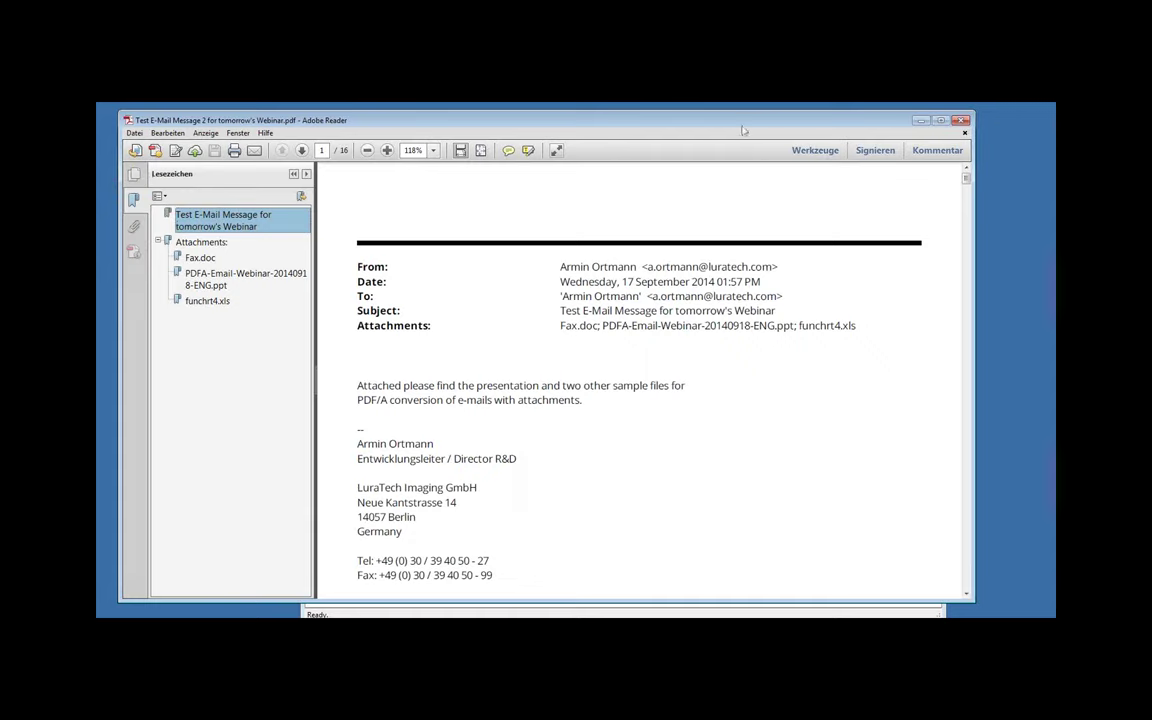
left_click_drag(735, 121, 658, 115)
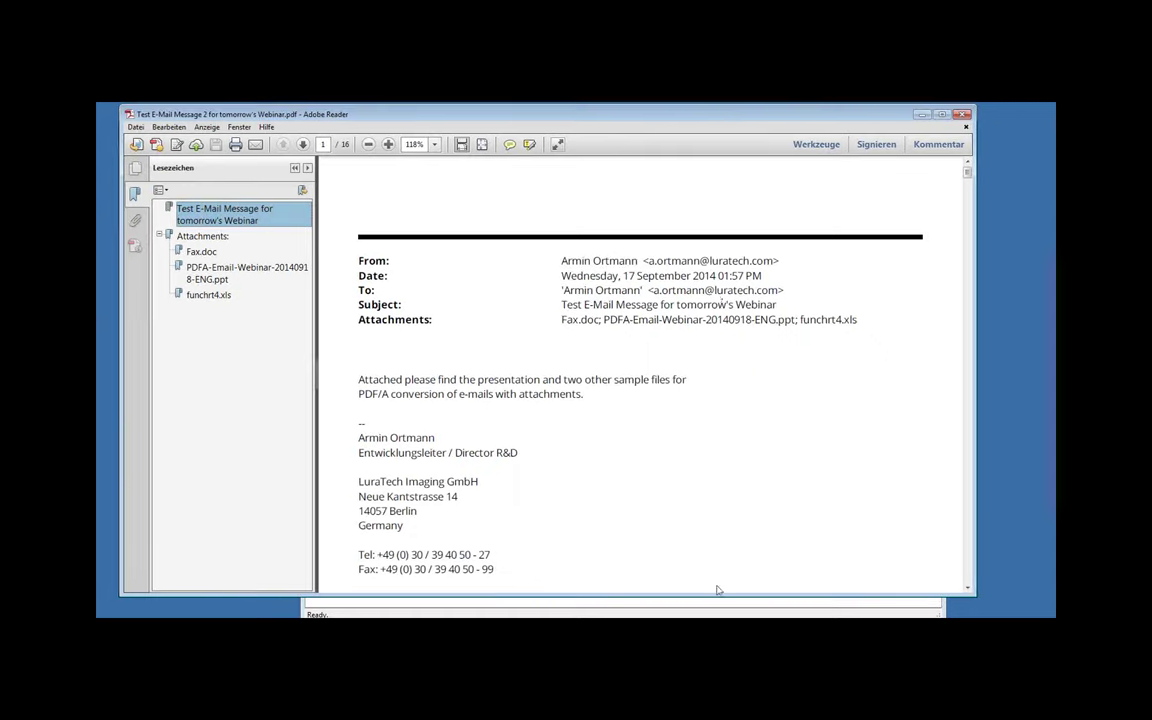
left_click_drag(701, 592, 700, 608)
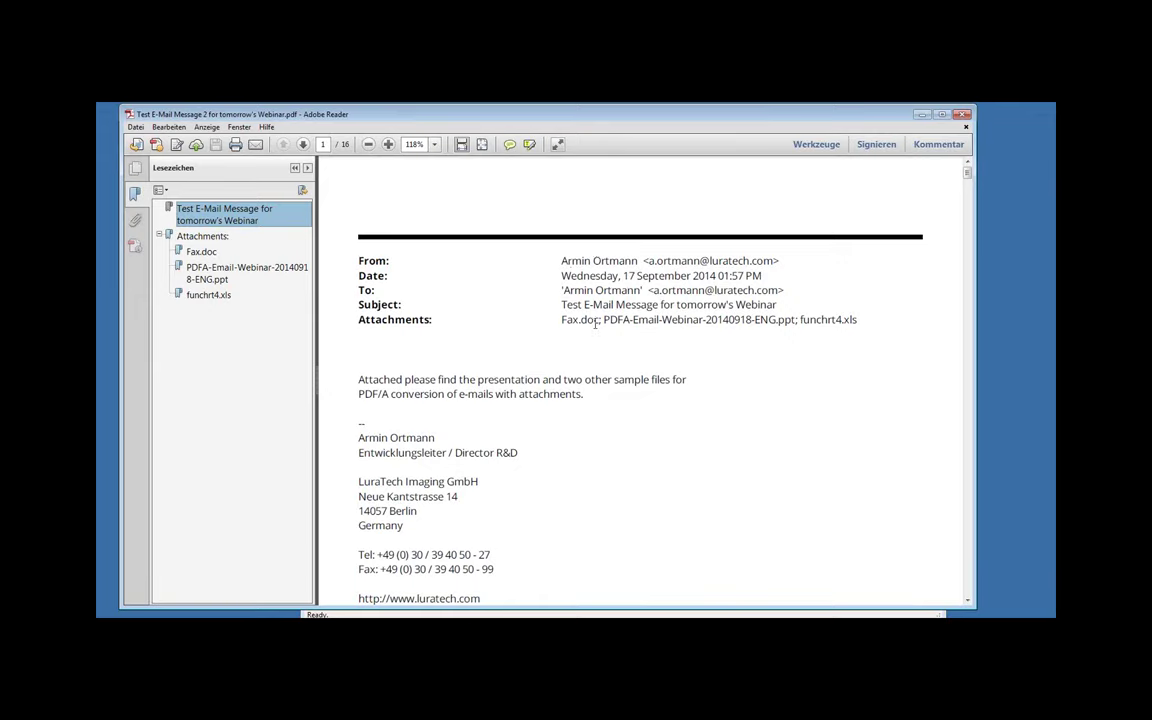
Step: Test the recipient's e-mail link in the message header, discard the new message without saving, and close the PDF
left_click(683, 293)
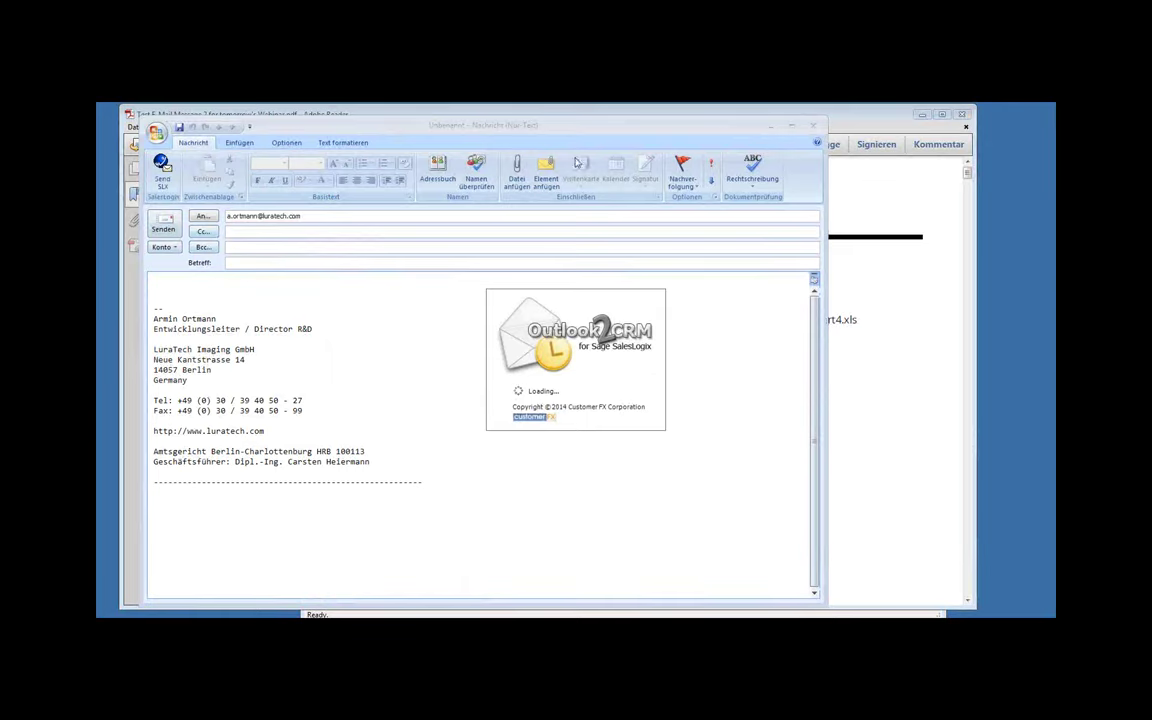
left_click(809, 131)
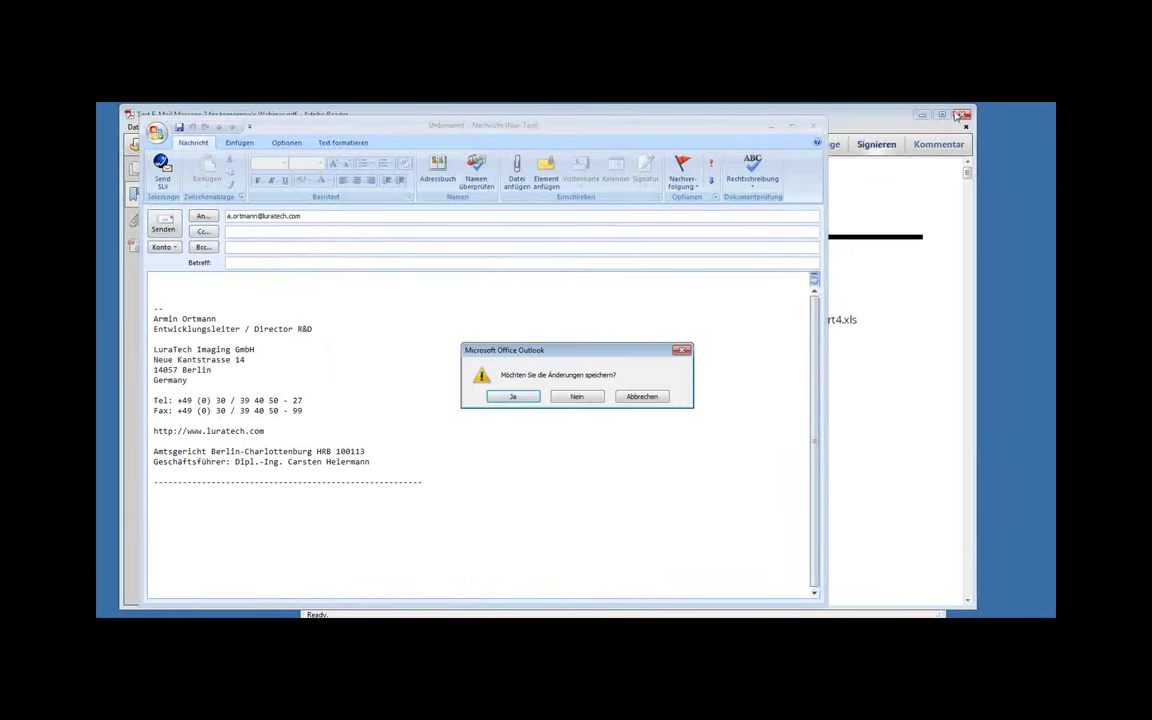
left_click(576, 397)
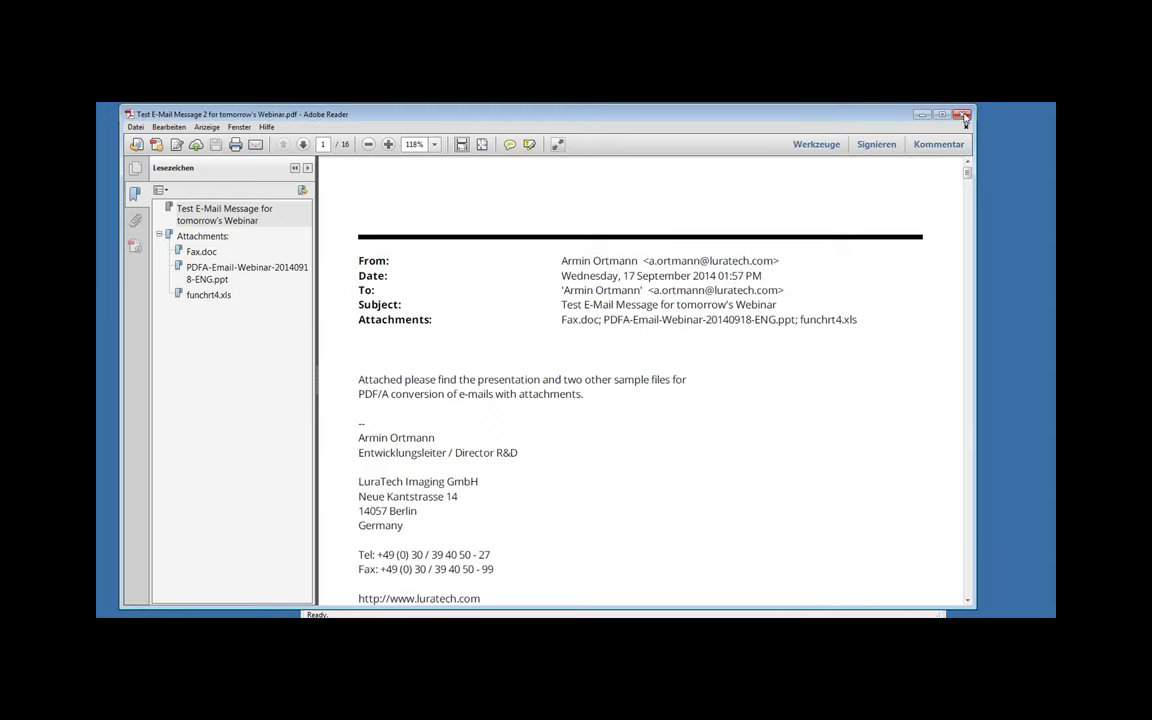
left_click(965, 116)
Step: Start the PDF/A-3u orig and PDF/A-3u spe... e-mail conversion jobs in LuraTech PDF Compressor
left_click(826, 289)
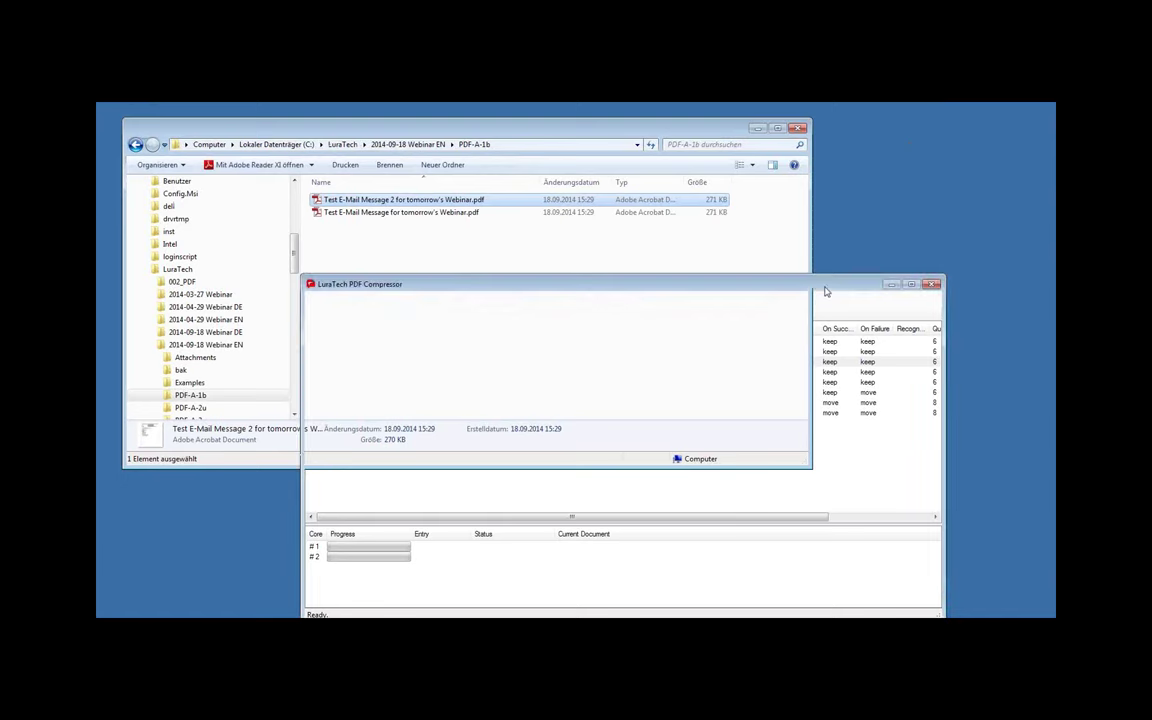
left_click(414, 351)
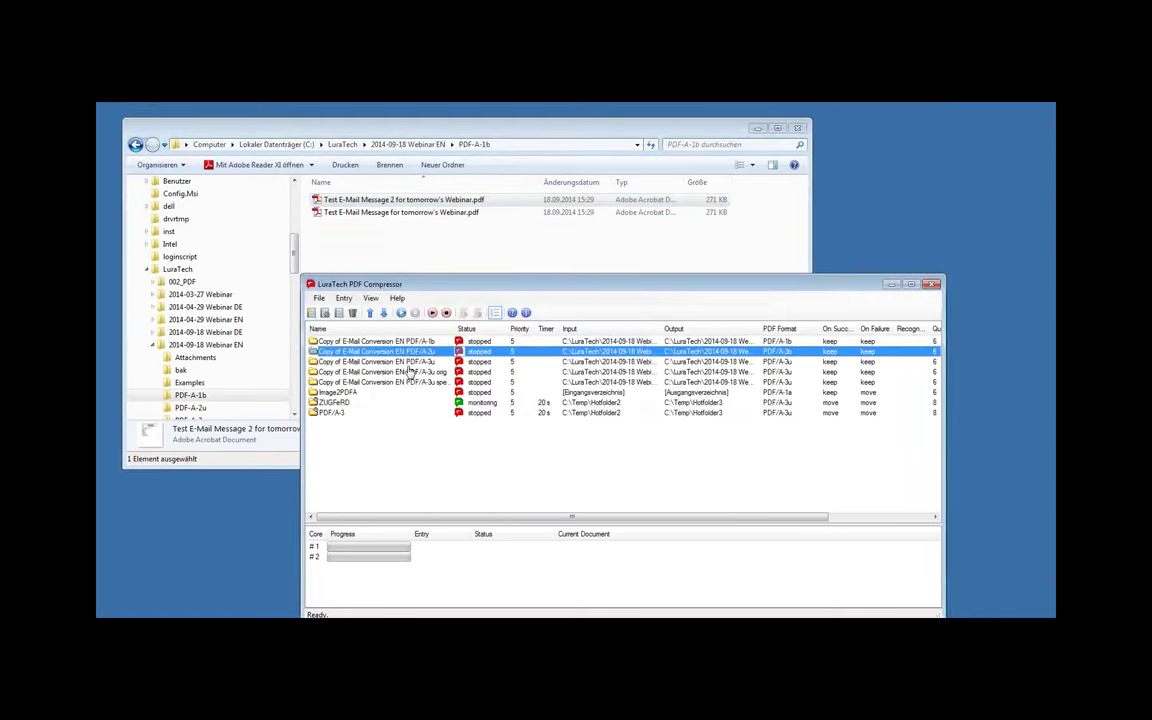
left_click(410, 371)
left_click(401, 312)
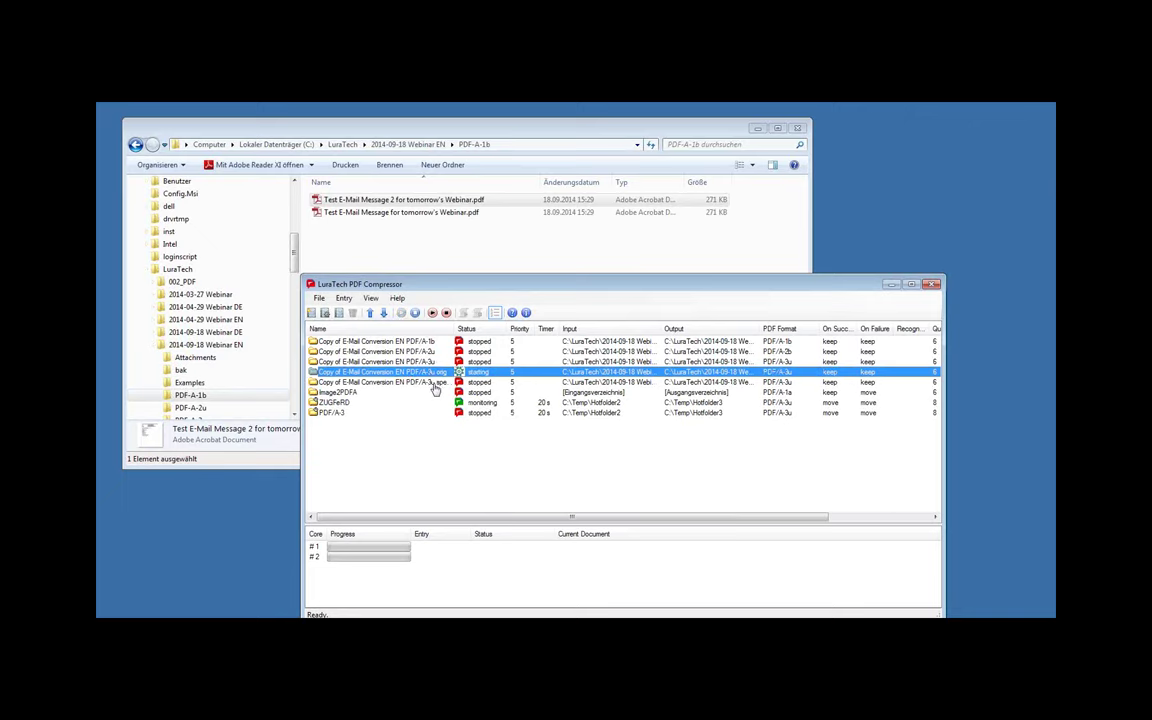
left_click(433, 383)
left_click(401, 312)
Step: Open the PDF-A-2u output folder and widen the name column to show the full file names
left_click(192, 407)
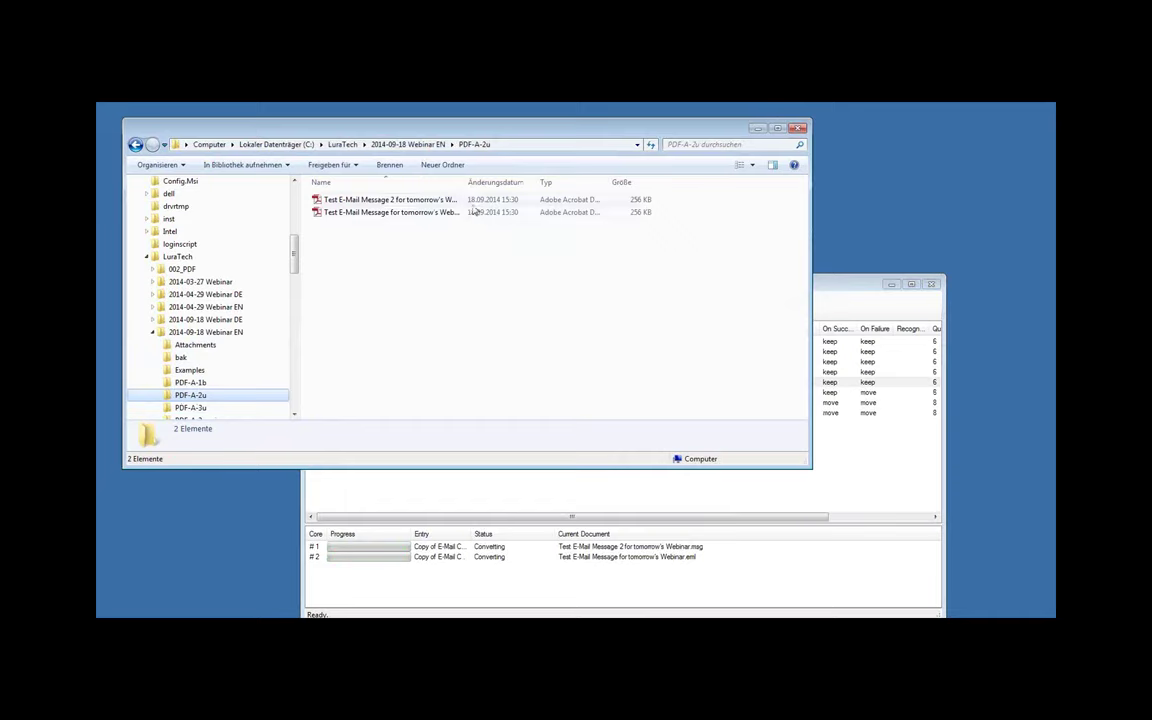
left_click_drag(463, 183, 515, 182)
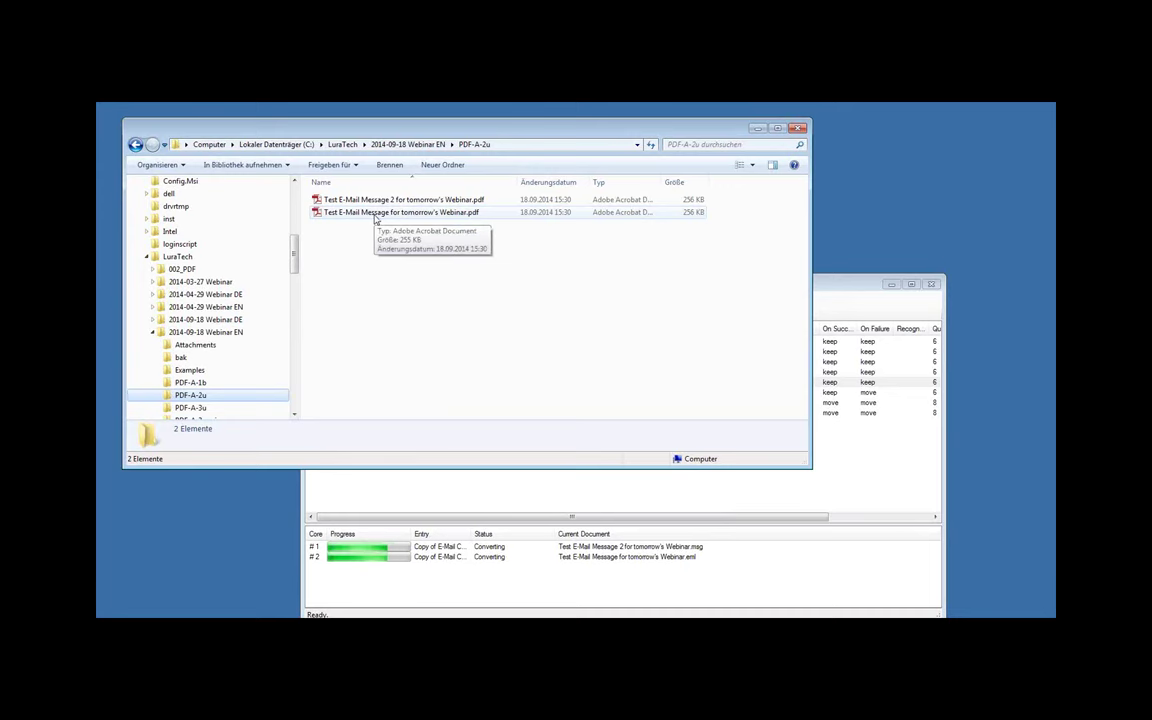
Step: Open Test E-Mail Message for tomorrow's Webinar.pdf from the PDF-A-2u folder and show its PDF standards information and attachments
left_click(375, 214)
double_click(375, 214)
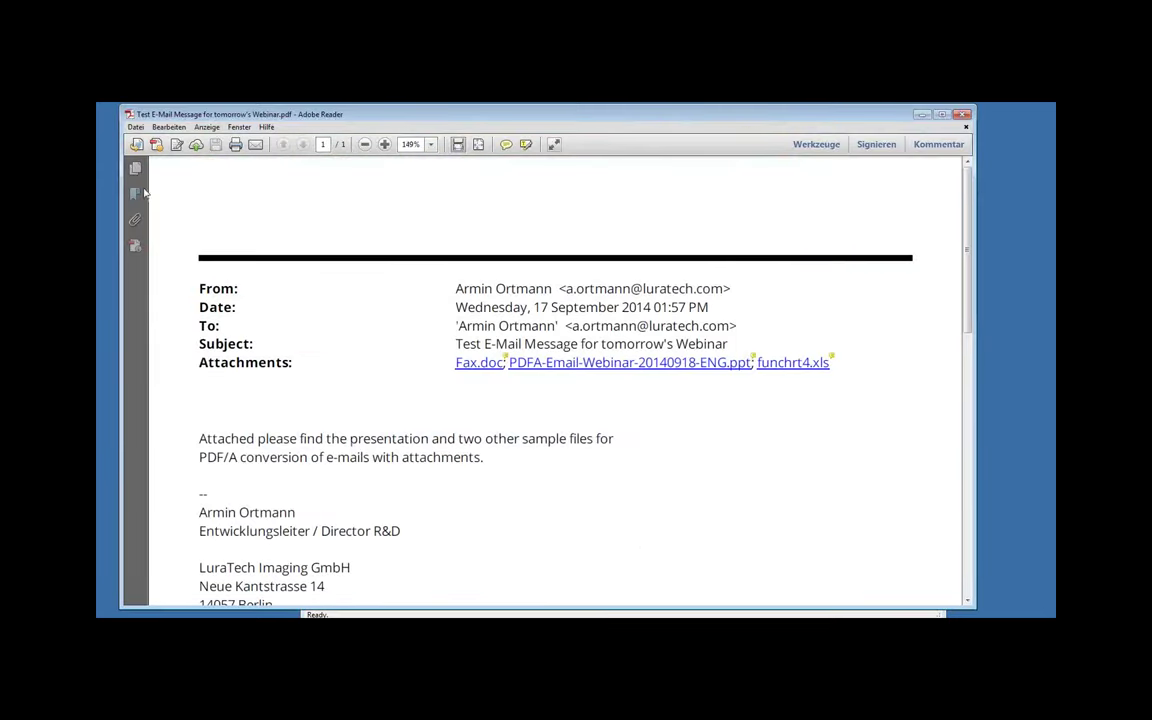
left_click(135, 246)
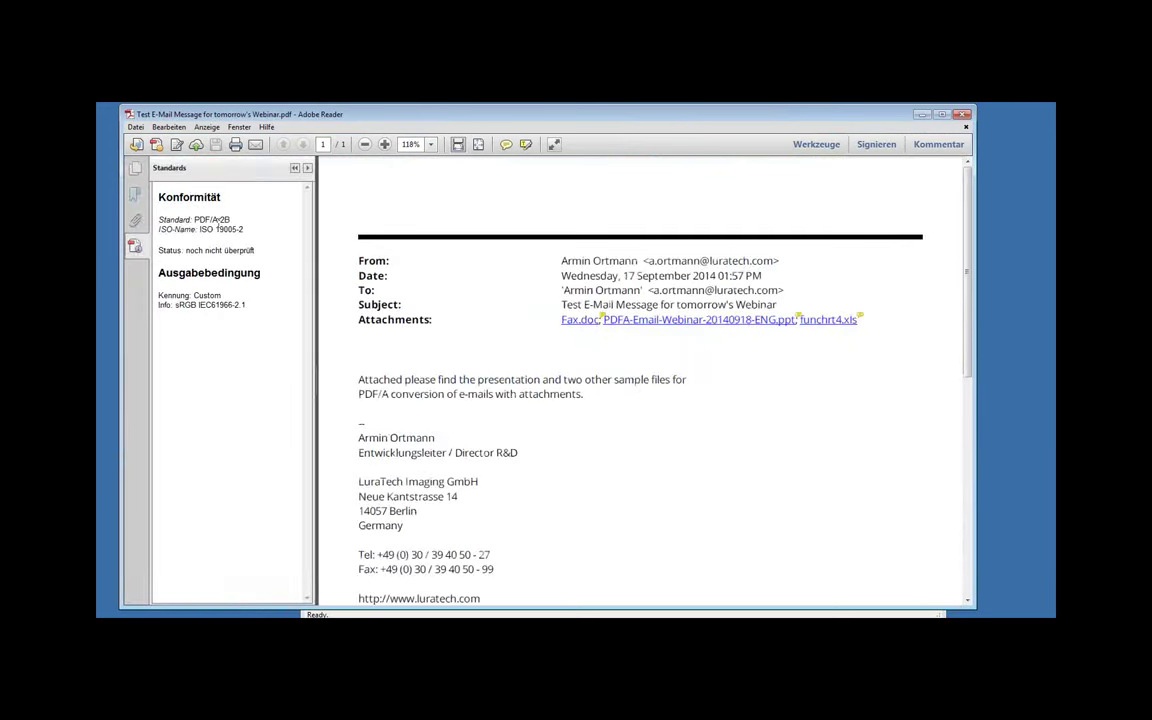
left_click(135, 220)
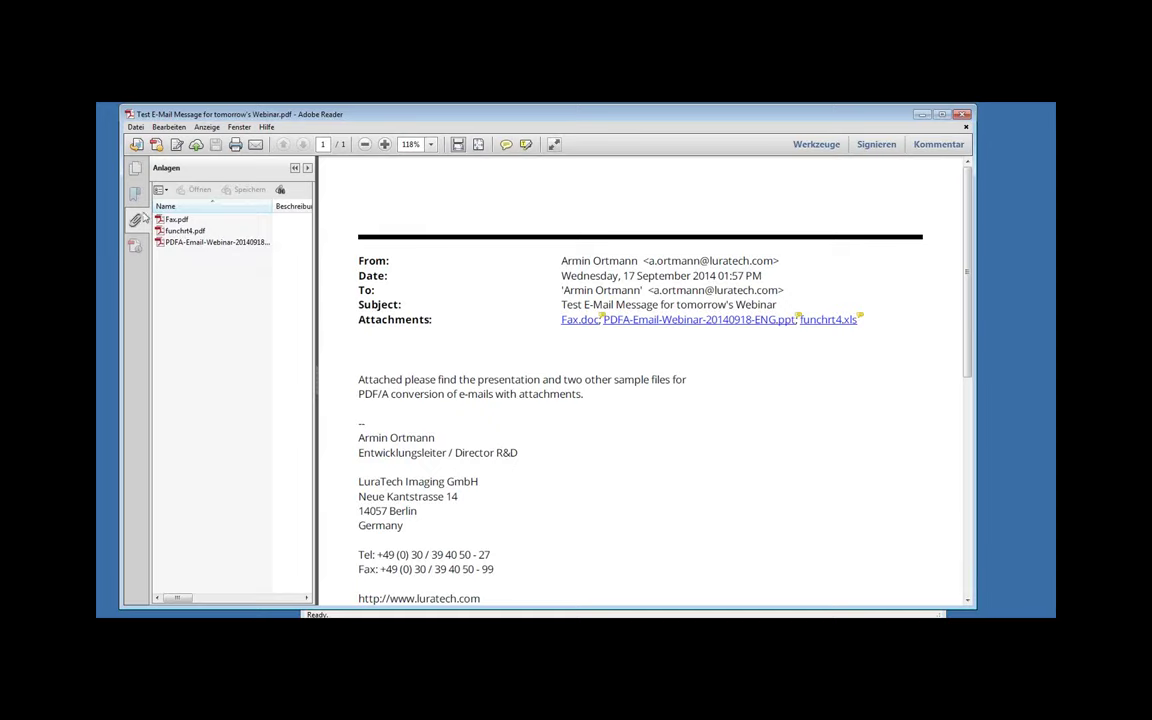
Step: Open the attached Fax.pdf, move its window aside to view the fax, and close it
double_click(180, 219)
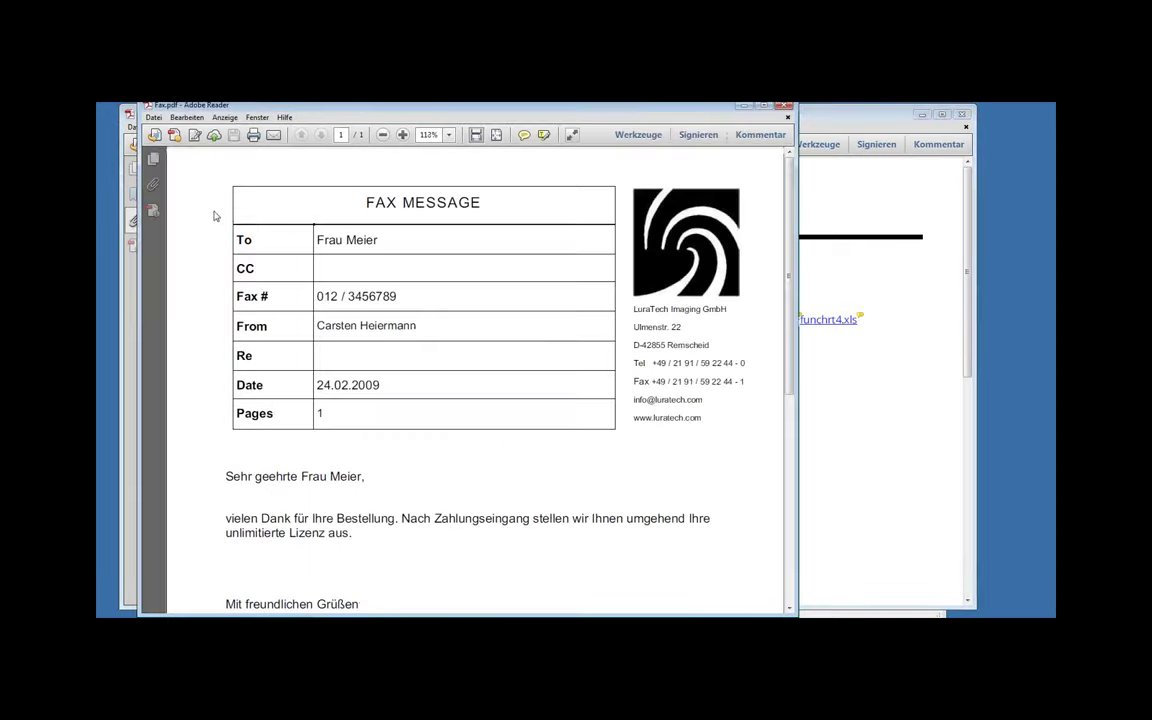
left_click_drag(325, 115, 474, 141)
mouse_move(944, 280)
left_mouse_down()
mouse_move(934, 495)
mouse_move(934, 297)
left_mouse_up()
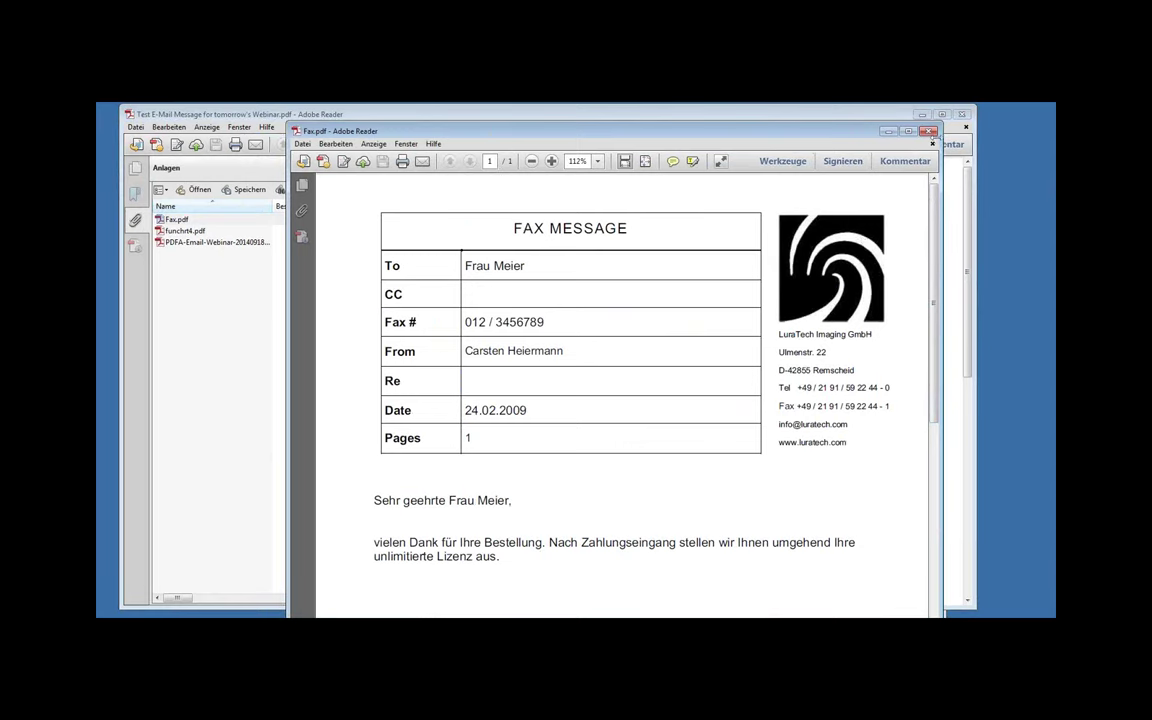
key("ctrl+w")
Step: Open the attached funchrt4.pdf, look through its column charts, and close it
left_click(186, 231)
double_click(186, 232)
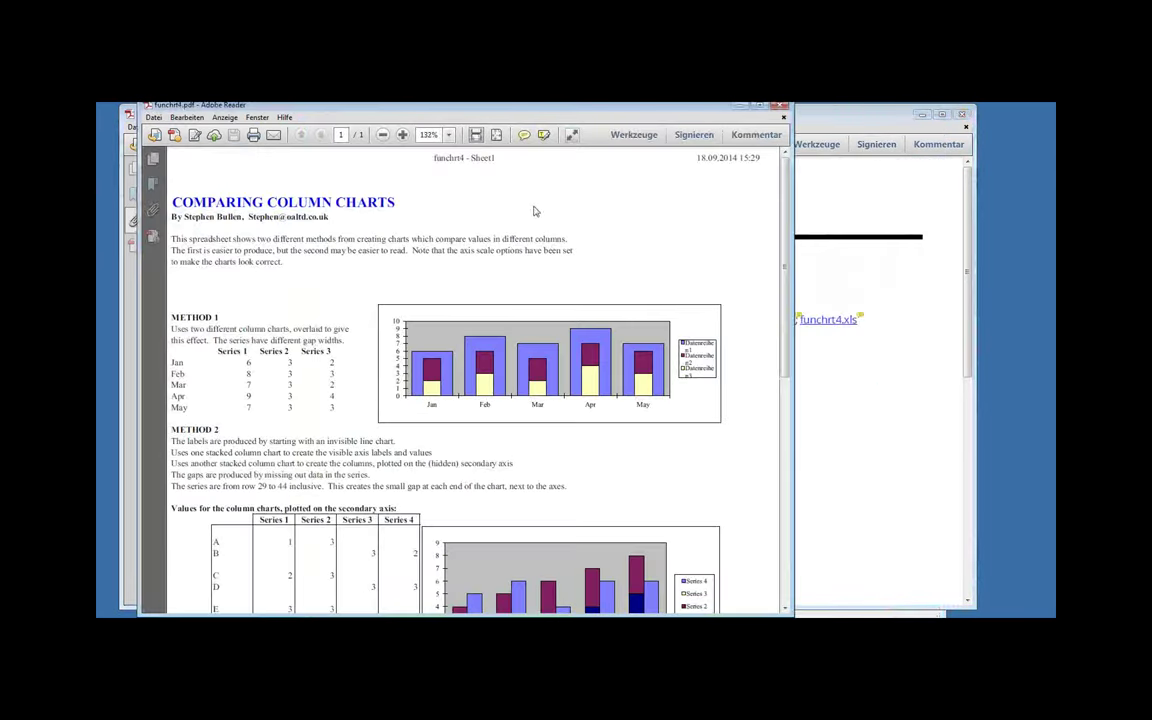
scroll(783, 268, "down", 2)
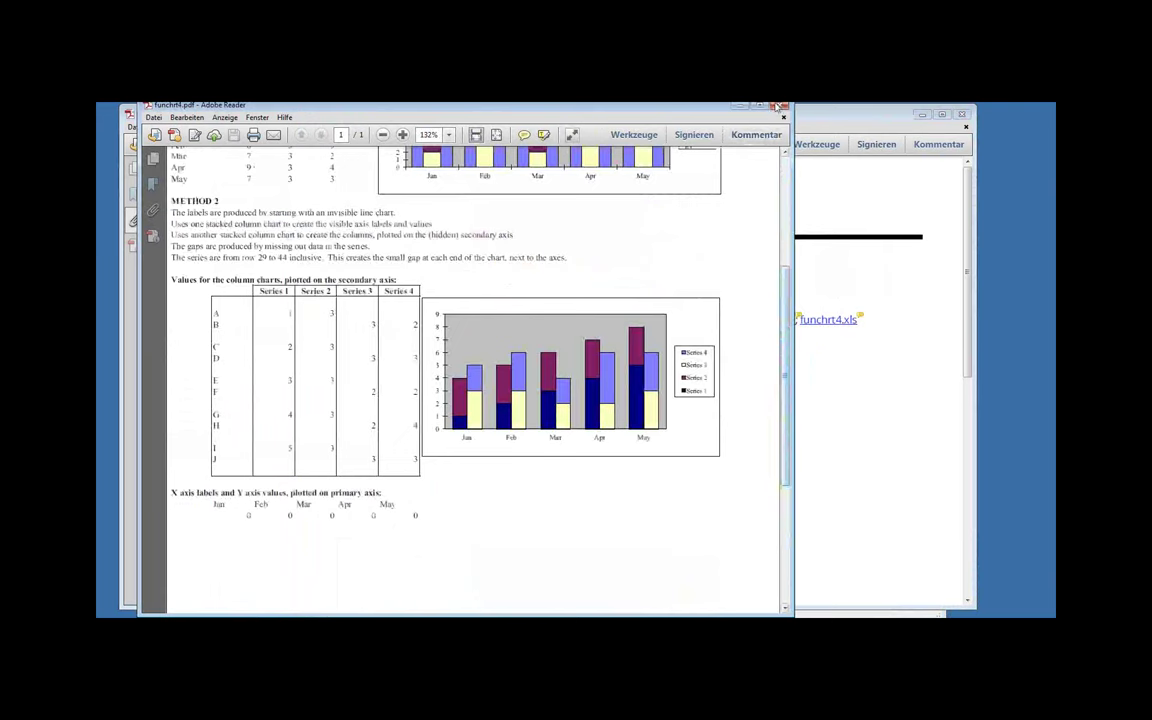
left_click(783, 104)
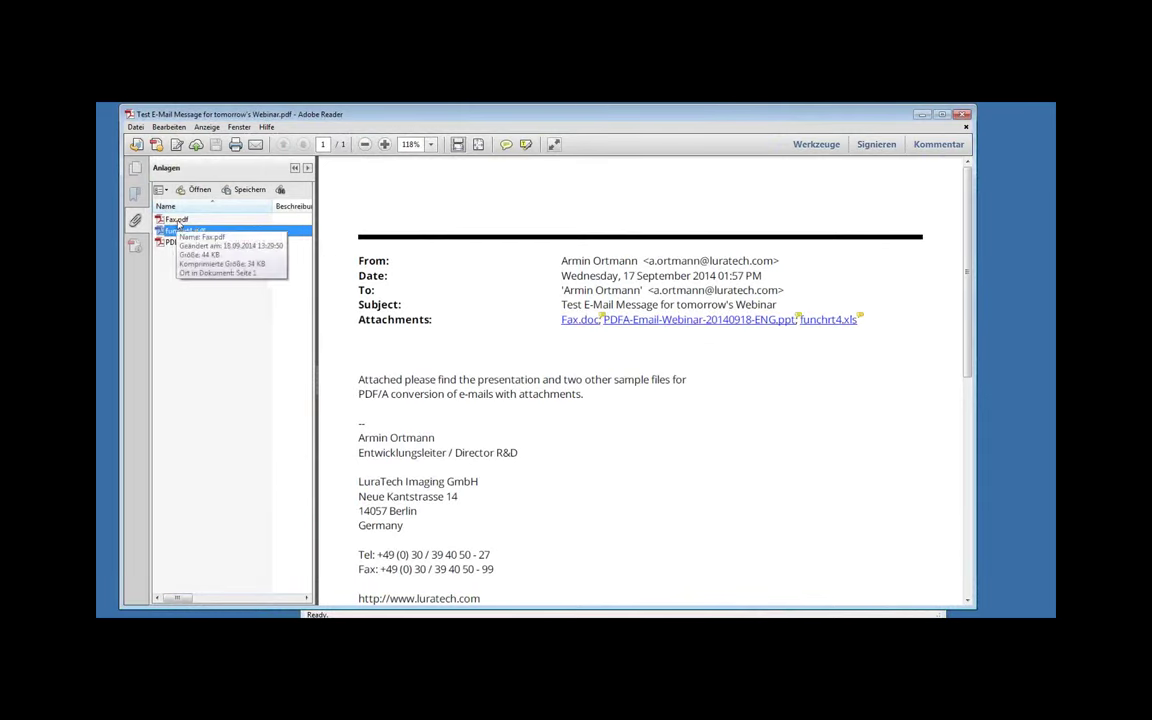
Step: Reopen the attached Fax.pdf to check its PDF/A conformance information, and close it
double_click(182, 220)
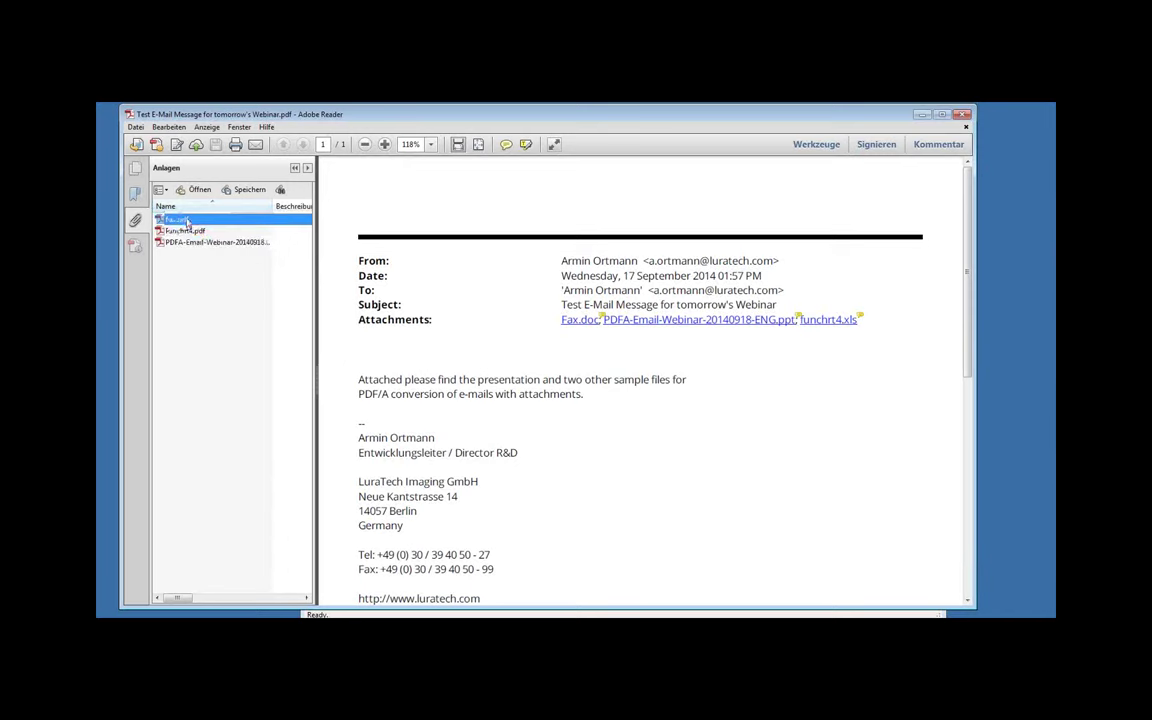
left_click(155, 212)
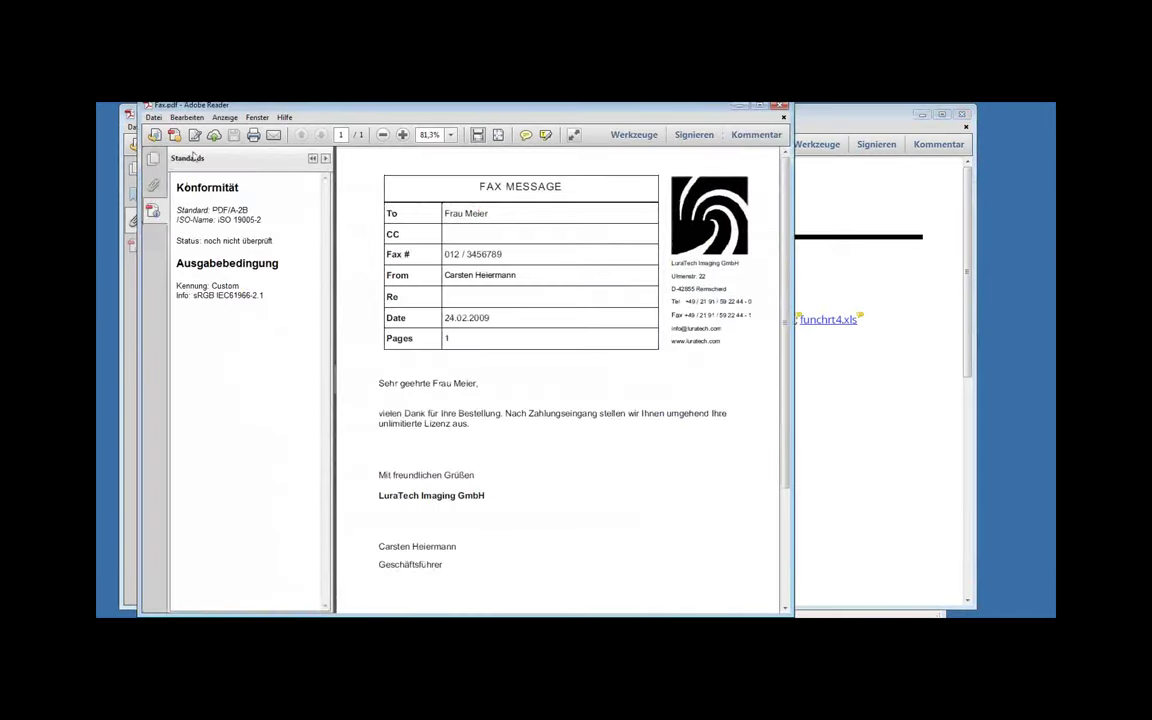
left_click(783, 106)
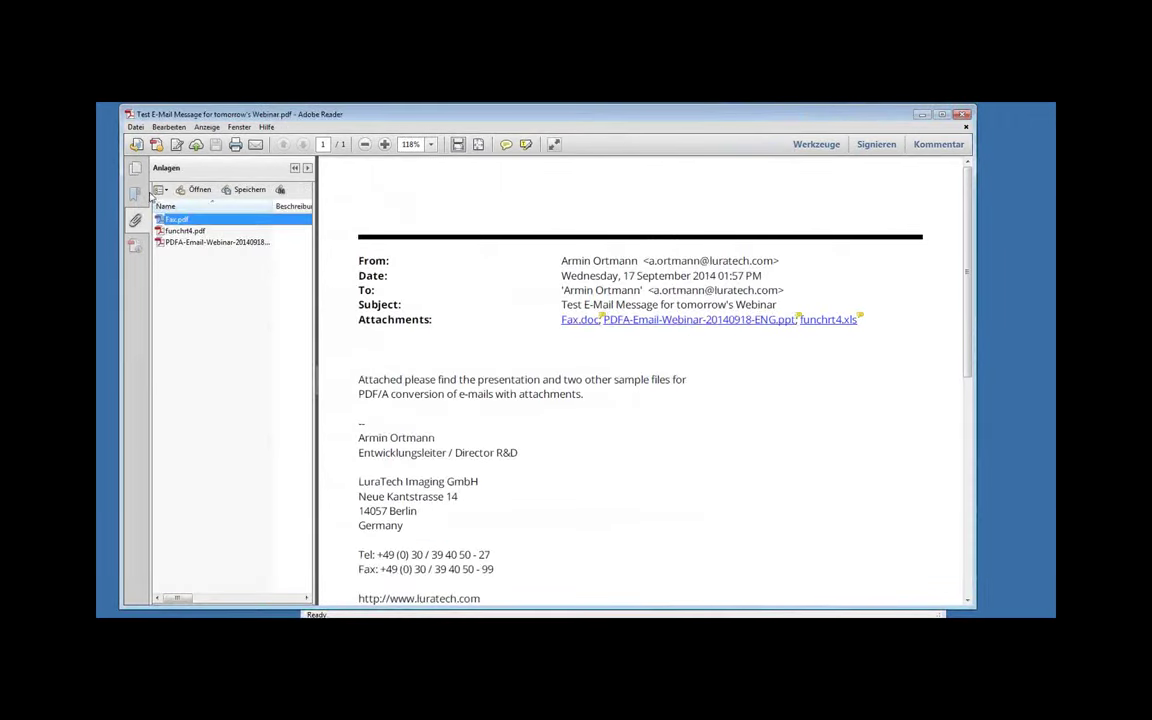
Step: Show the e-mail PDF's bookmarks, test the PDFA-Email-Webinar-20140918-ENG.ppt link in the message header, and close both PDFs
left_click(135, 195)
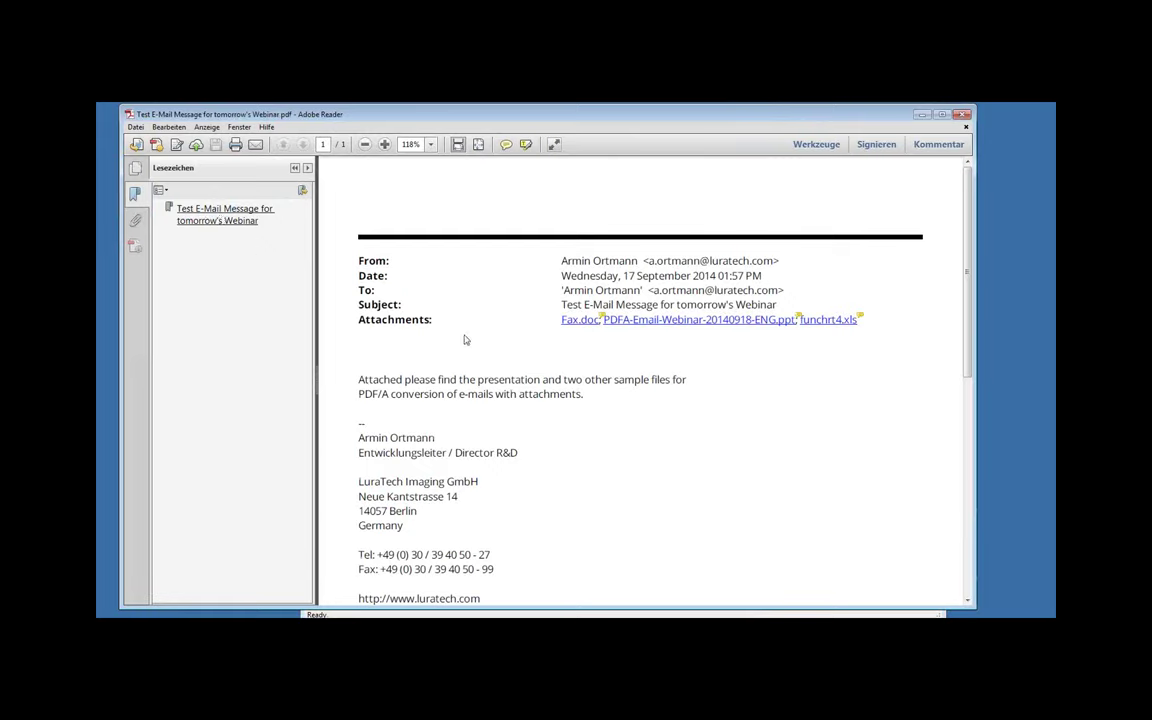
mouse_move(584, 325)
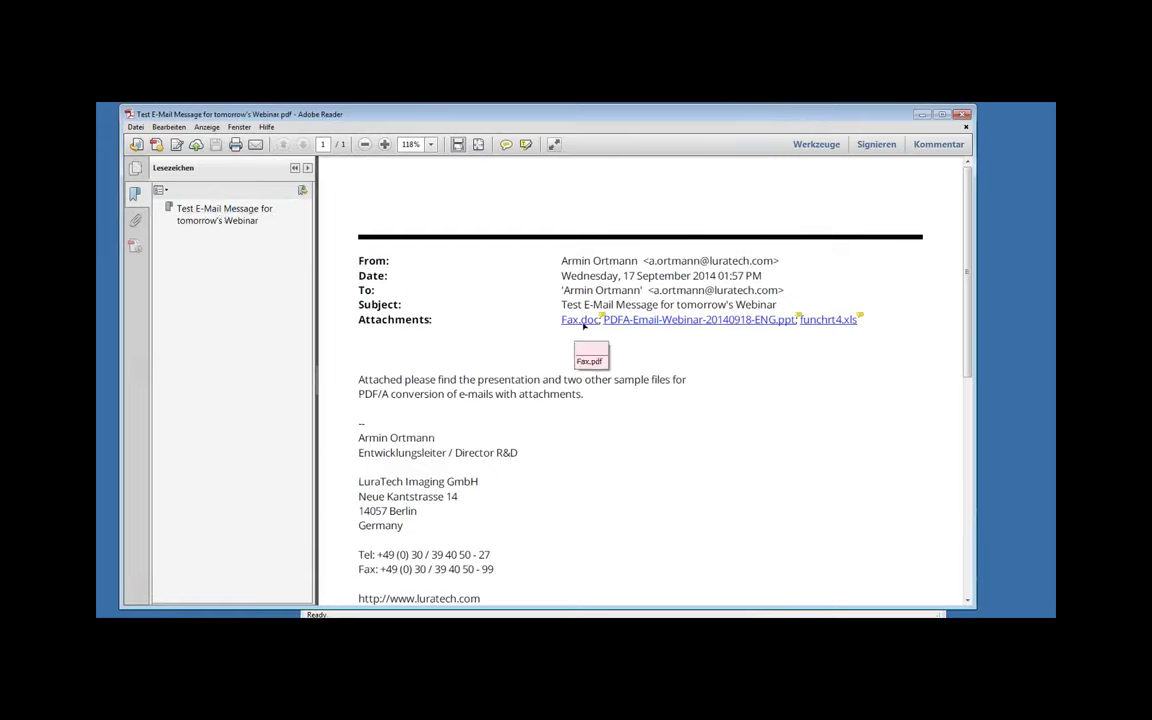
left_click(716, 320)
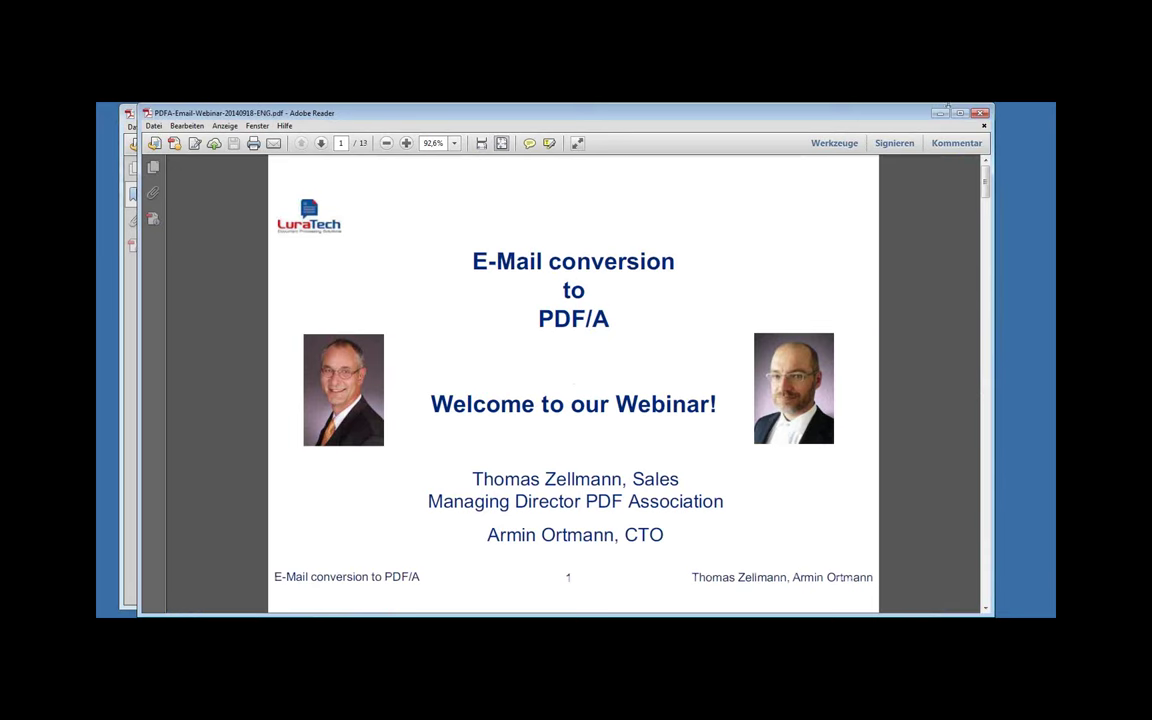
left_click(981, 117)
left_click(952, 113)
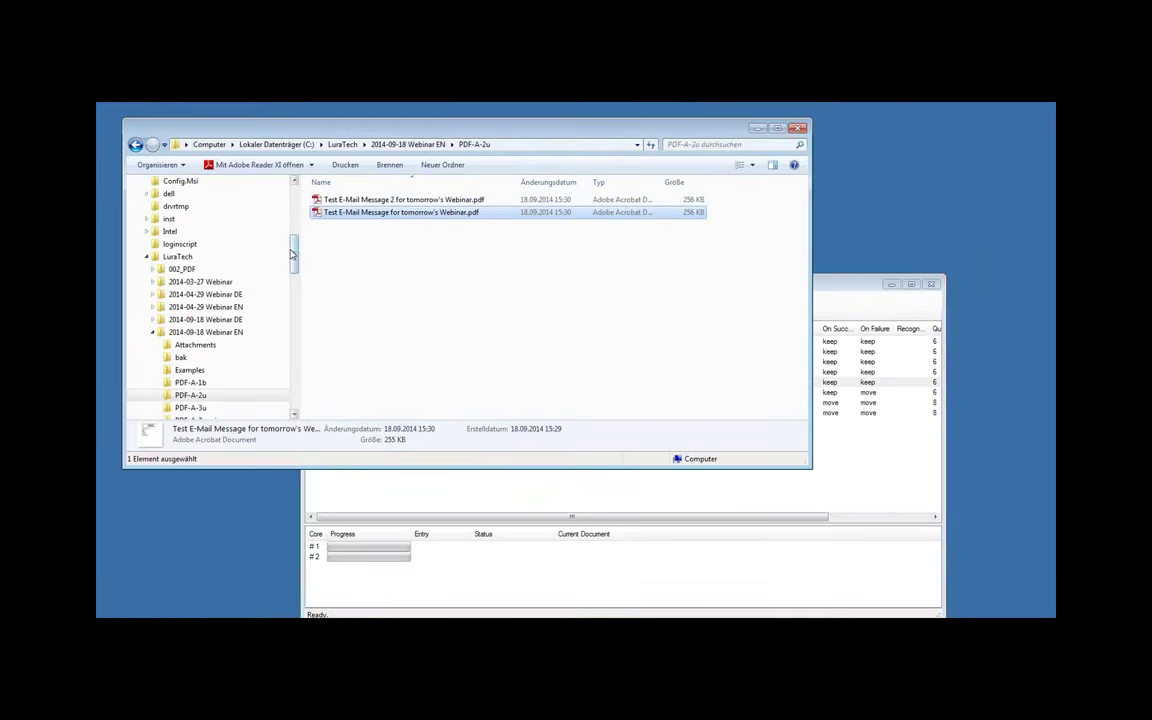
Step: Open the PDF-A-3u output folder and widen the name column to show the full file names
scroll(294, 253, "down", 3)
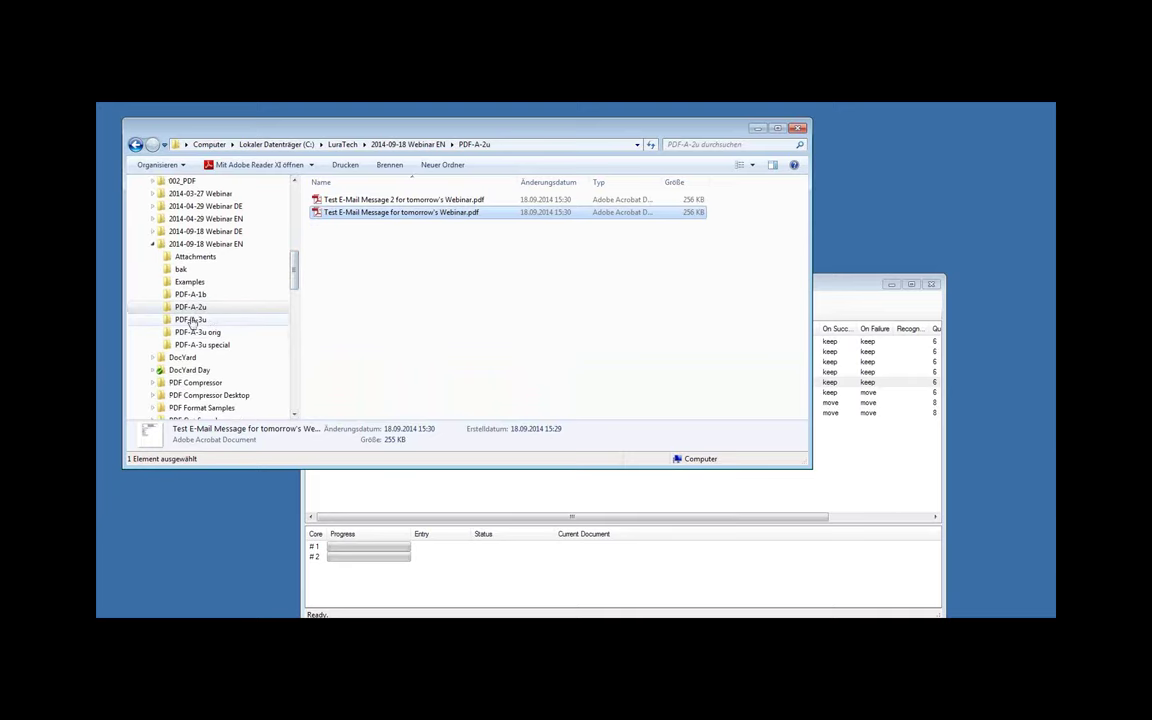
left_click(191, 320)
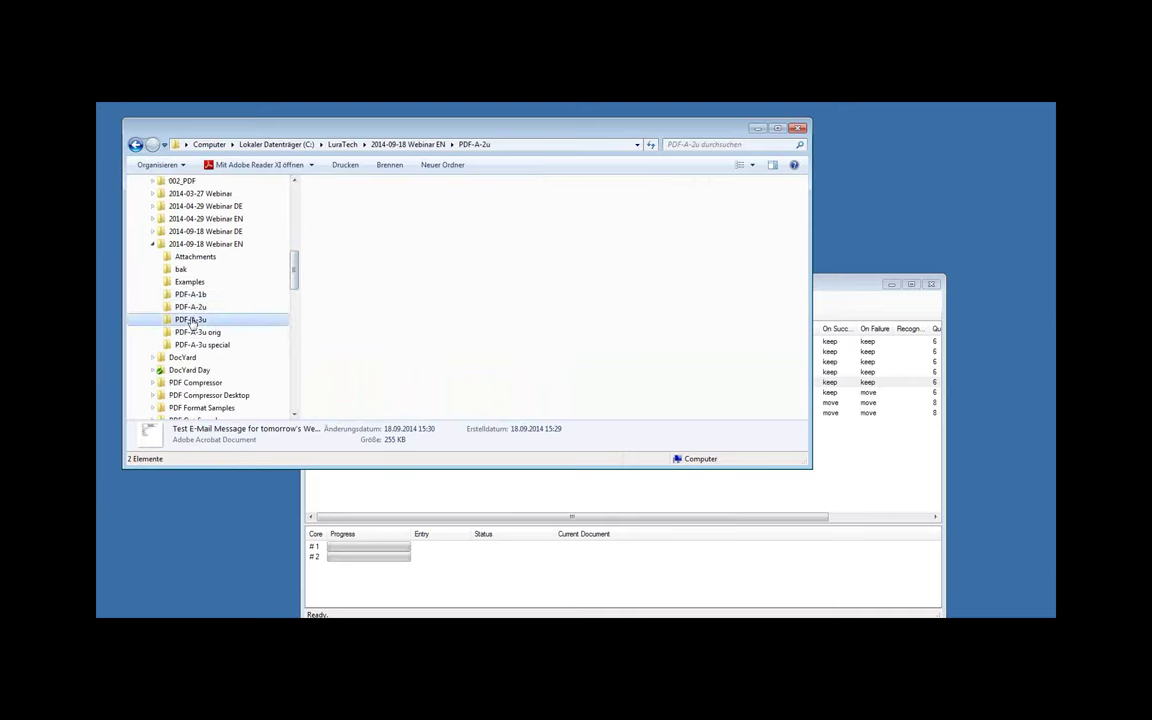
left_click_drag(463, 182, 519, 178)
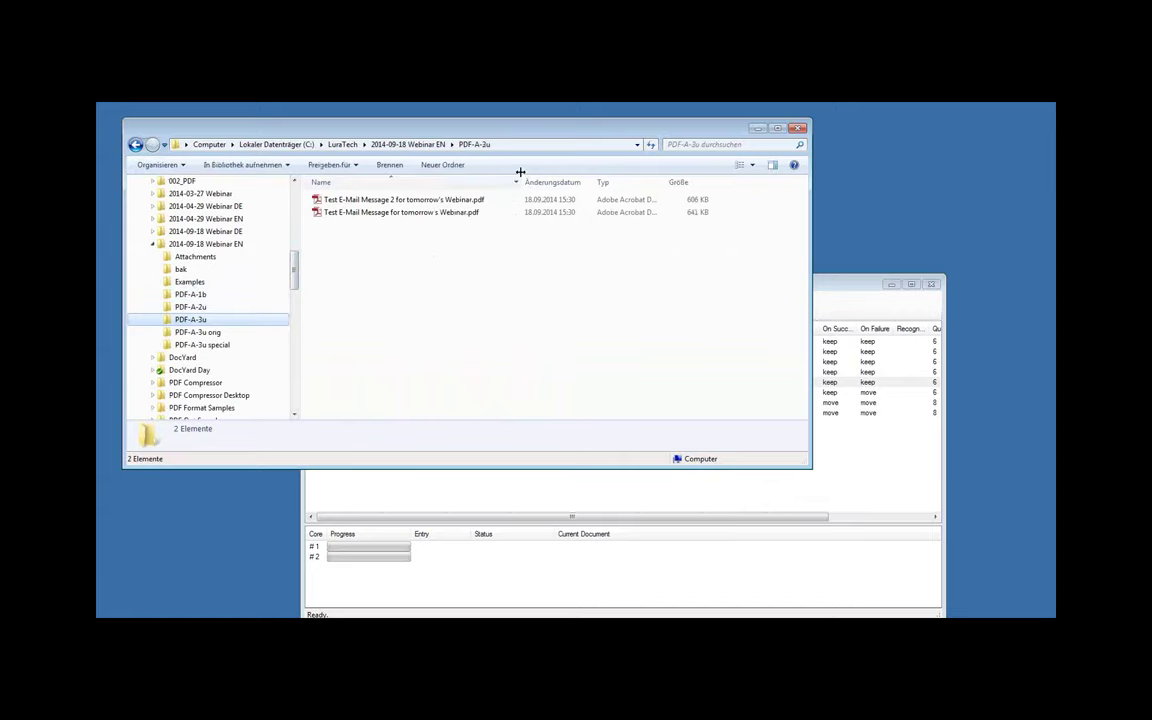
Step: Open Test E-Mail Message for tomorrow's Webinar.pdf from the PDF-A-3u folder and show its PDF standards information and attachments
double_click(372, 213)
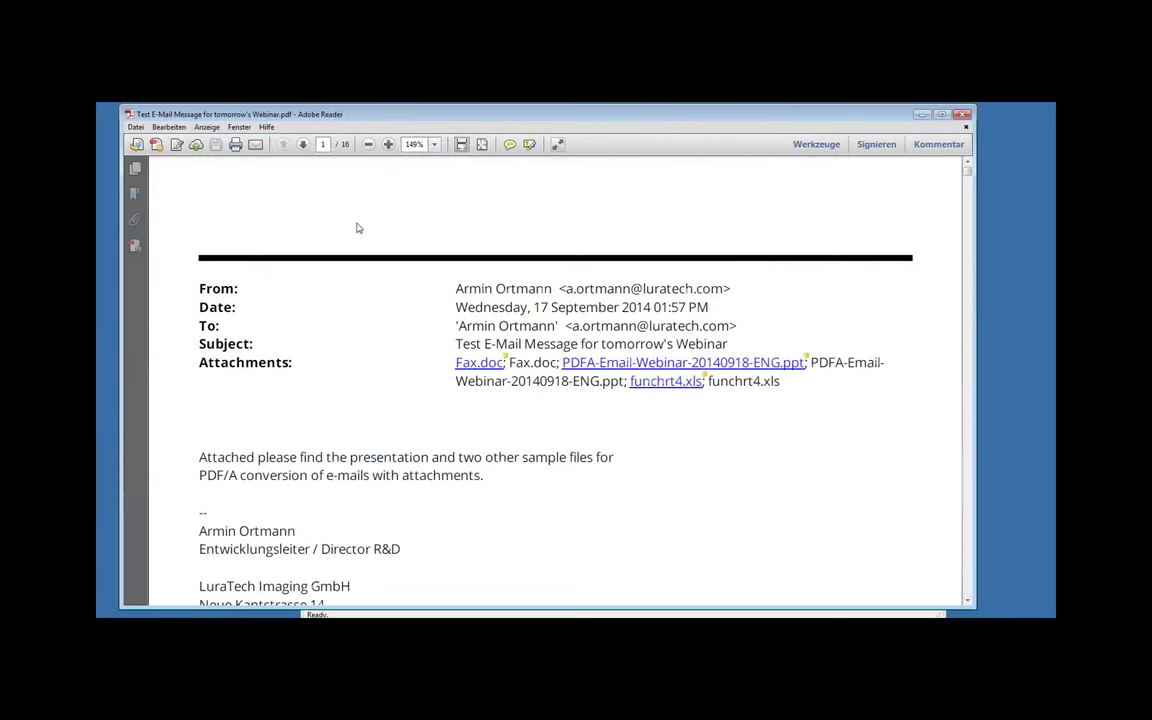
left_click(135, 245)
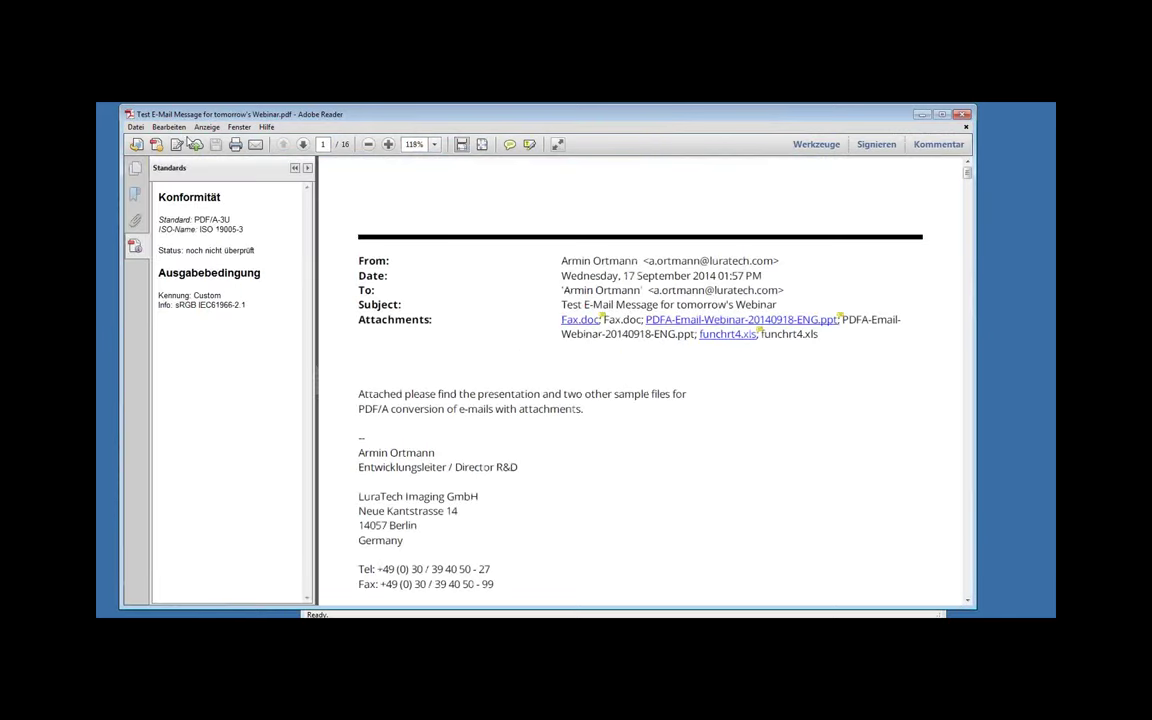
left_click(138, 222)
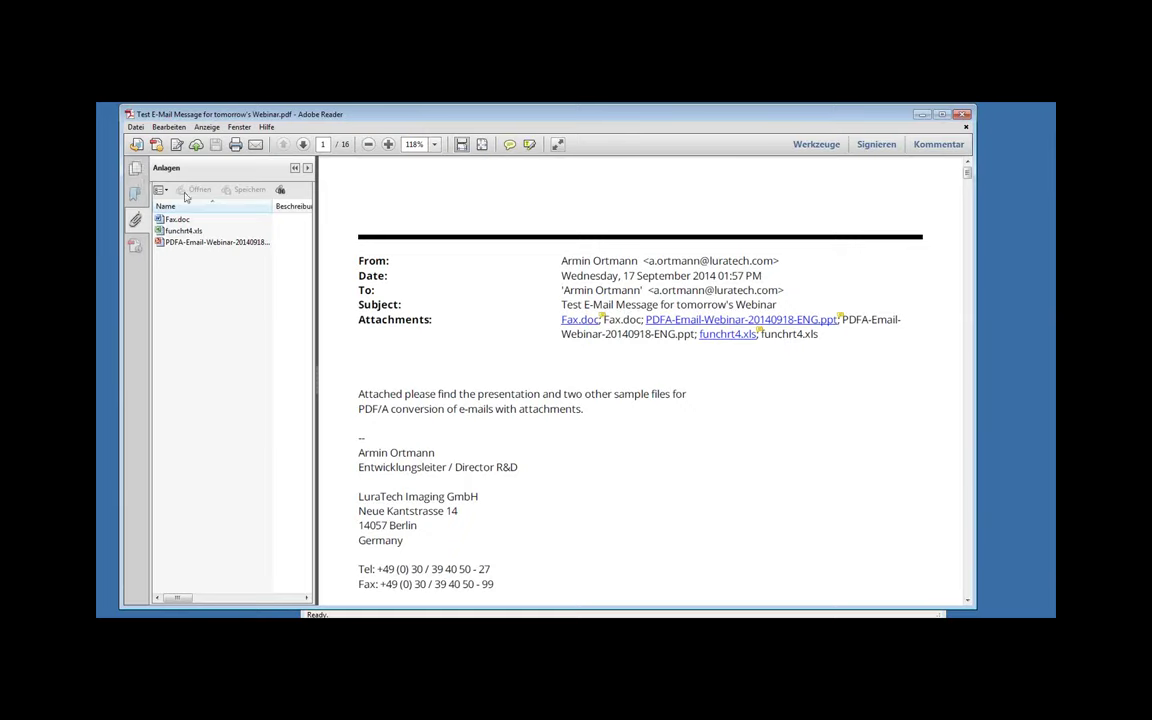
Step: Open the attached funchrt4.xls in Microsoft Excel, allowing only this file to be opened, and close the workbook
mouse_move(184, 226)
left_click(181, 221)
left_click(192, 232)
double_click(192, 232)
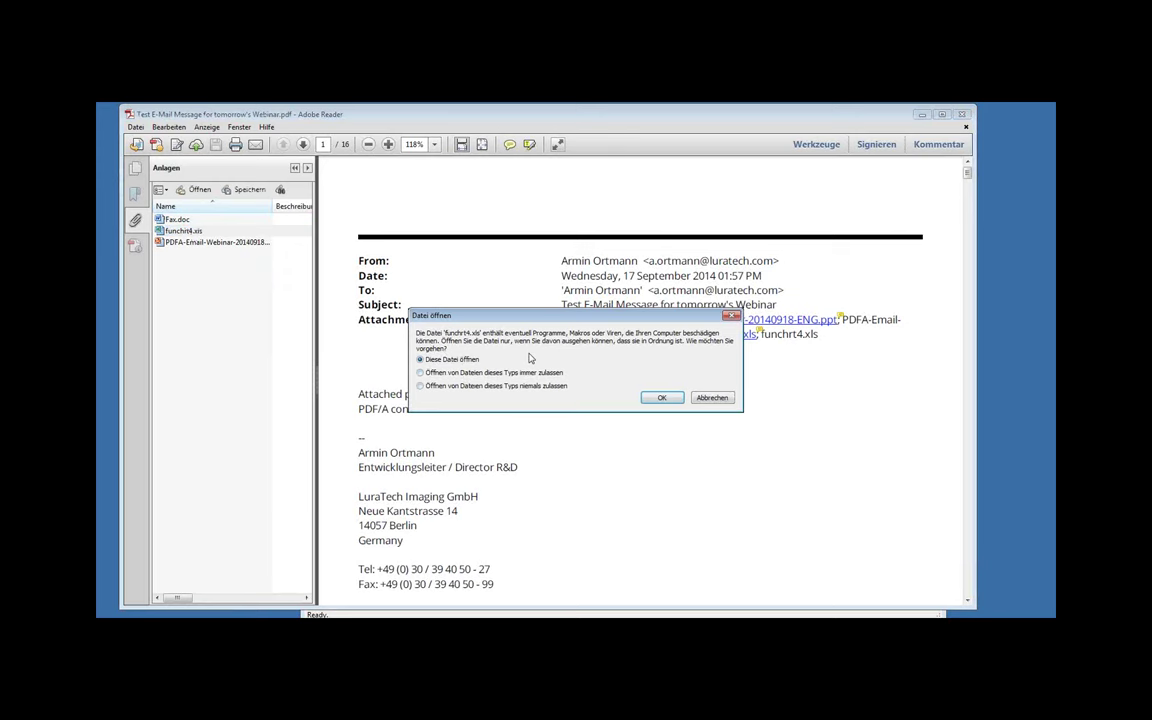
left_click(661, 398)
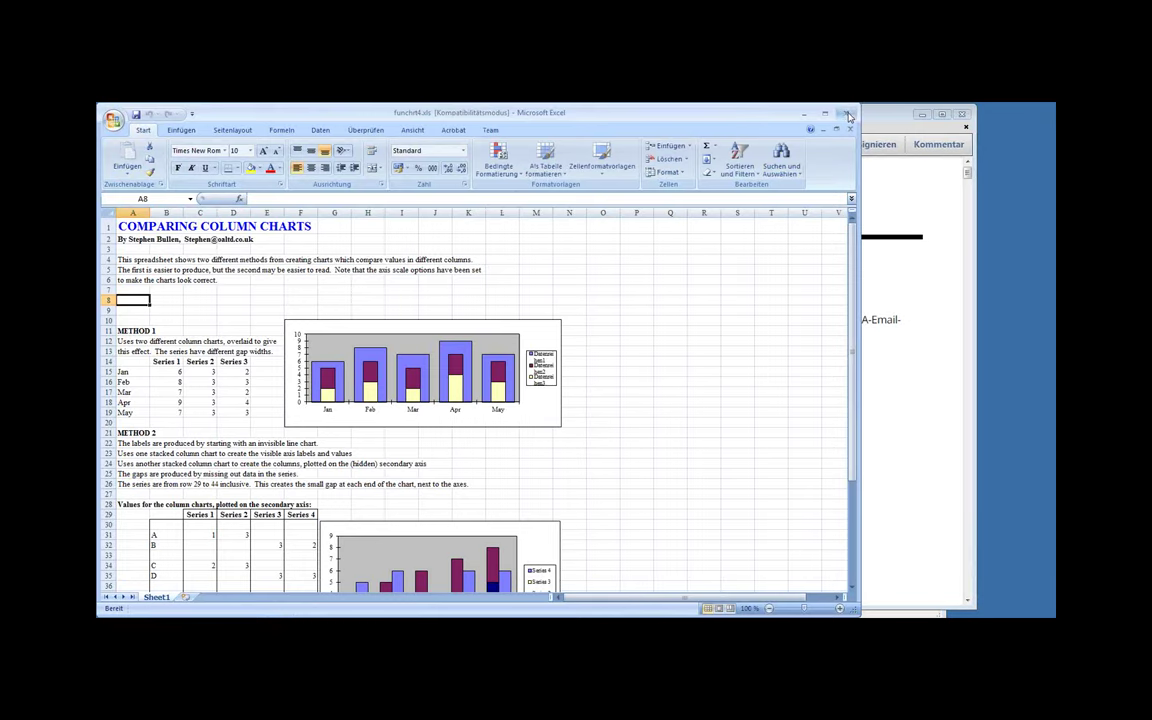
left_click(848, 117)
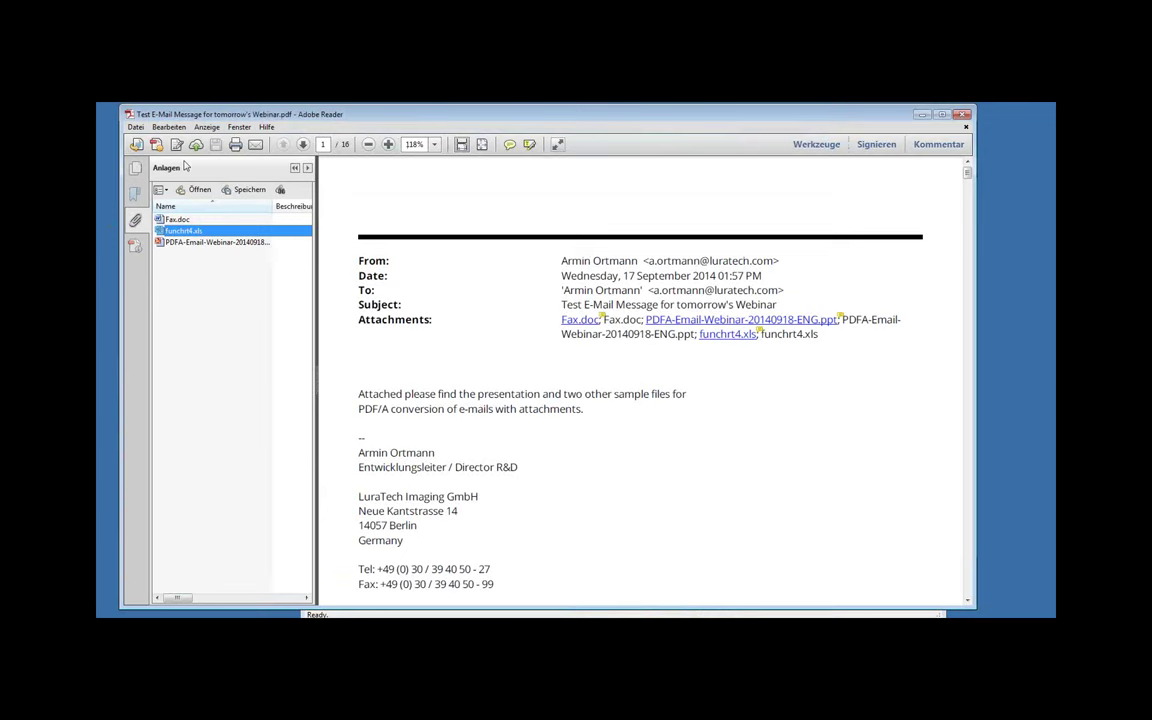
Step: View page 2 from the thumbnails and visit the bookmarks for Fax.doc, PDFA-Email-Webinar-20140918-ENG.ppt and funchrt4.xls
left_click(134, 166)
left_click(217, 318)
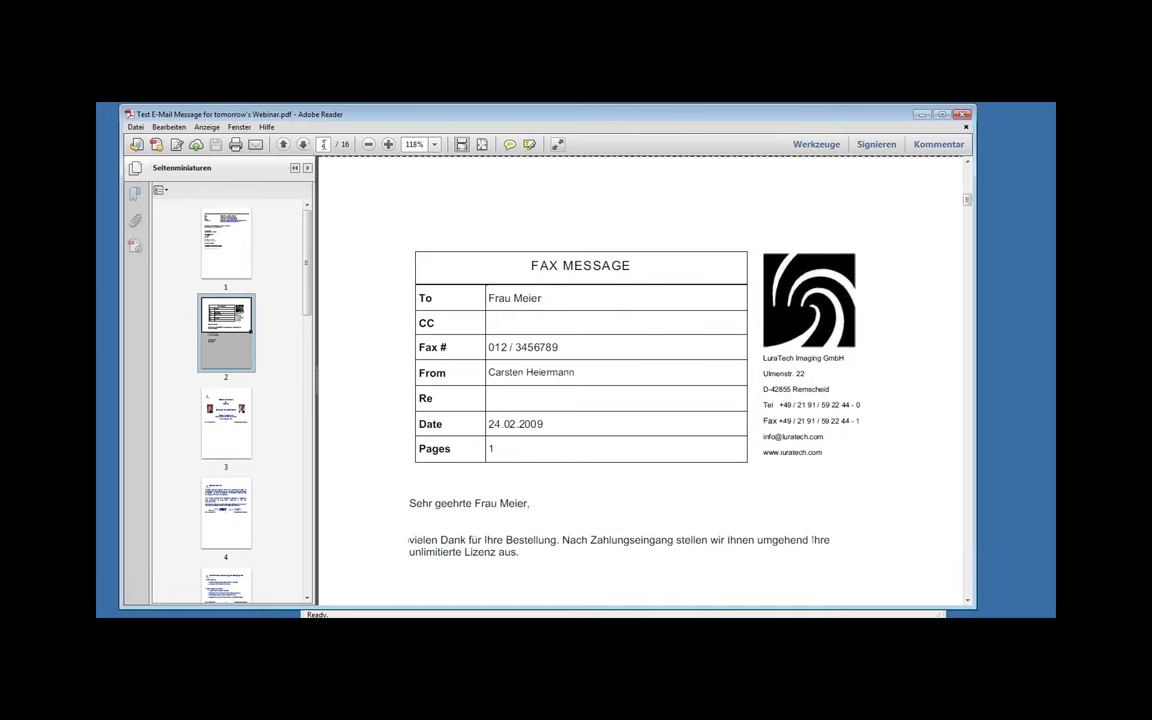
left_click(134, 192)
left_click(197, 252)
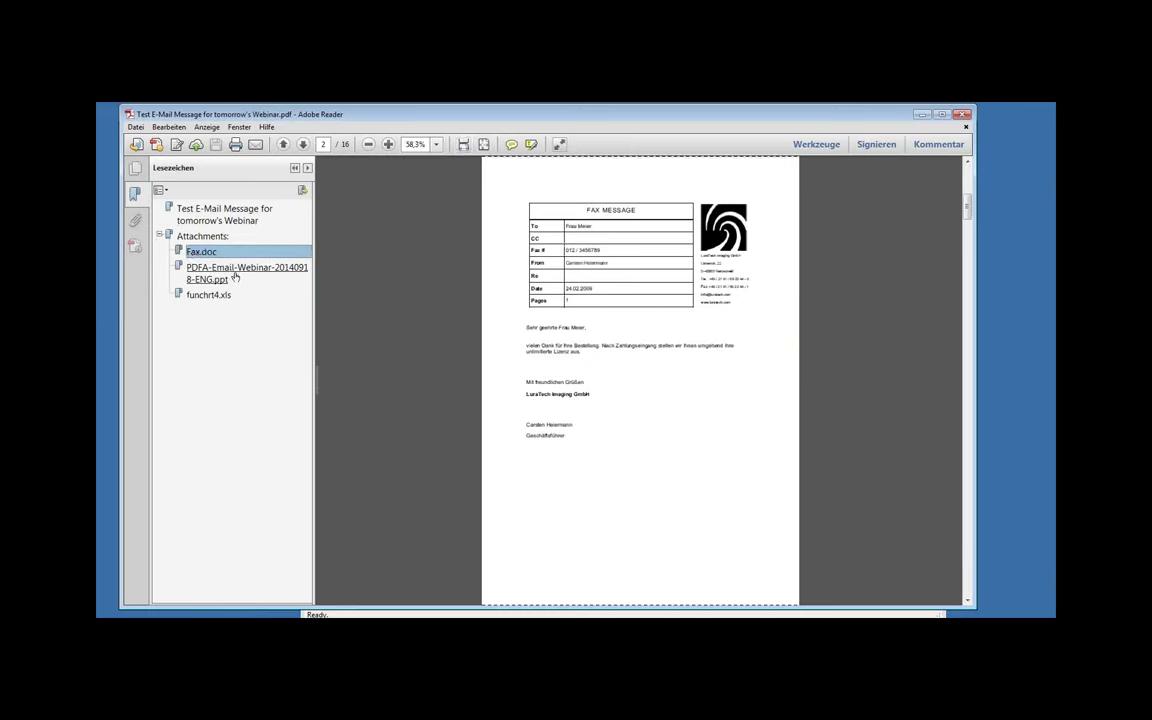
left_click(235, 277)
left_click(218, 295)
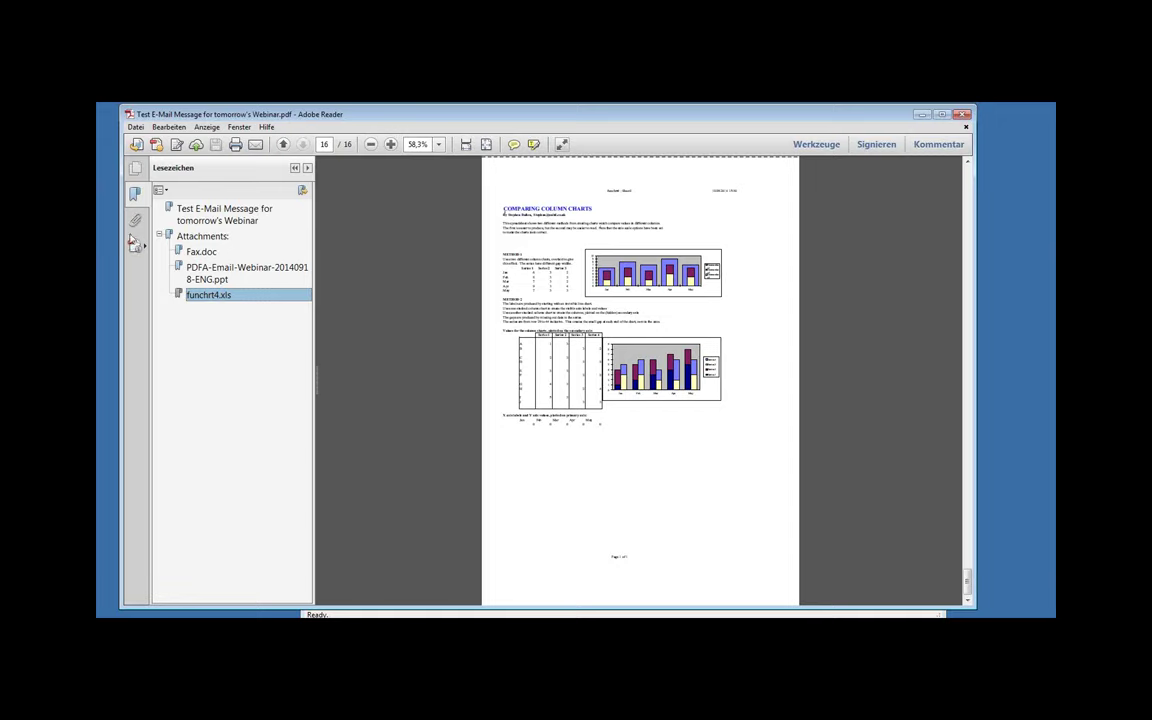
Step: Show the attachments again, widen their name column to read the full name of the .ppt file, and close the PDF
left_click(135, 223)
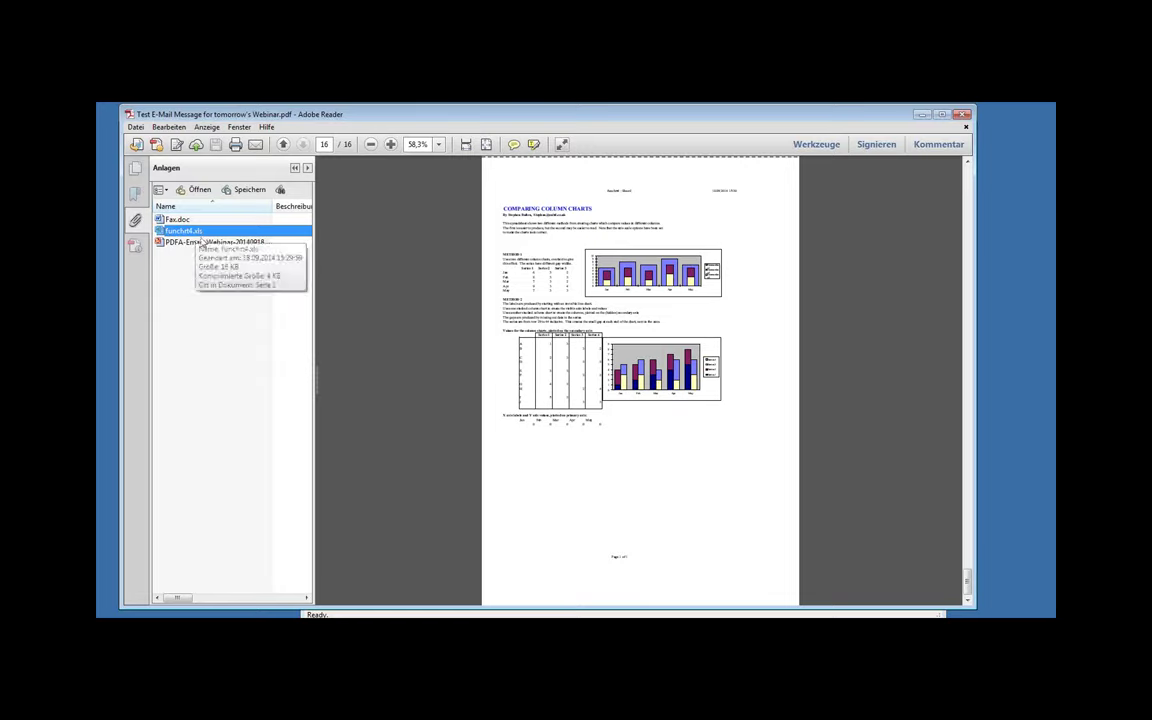
left_click(198, 243)
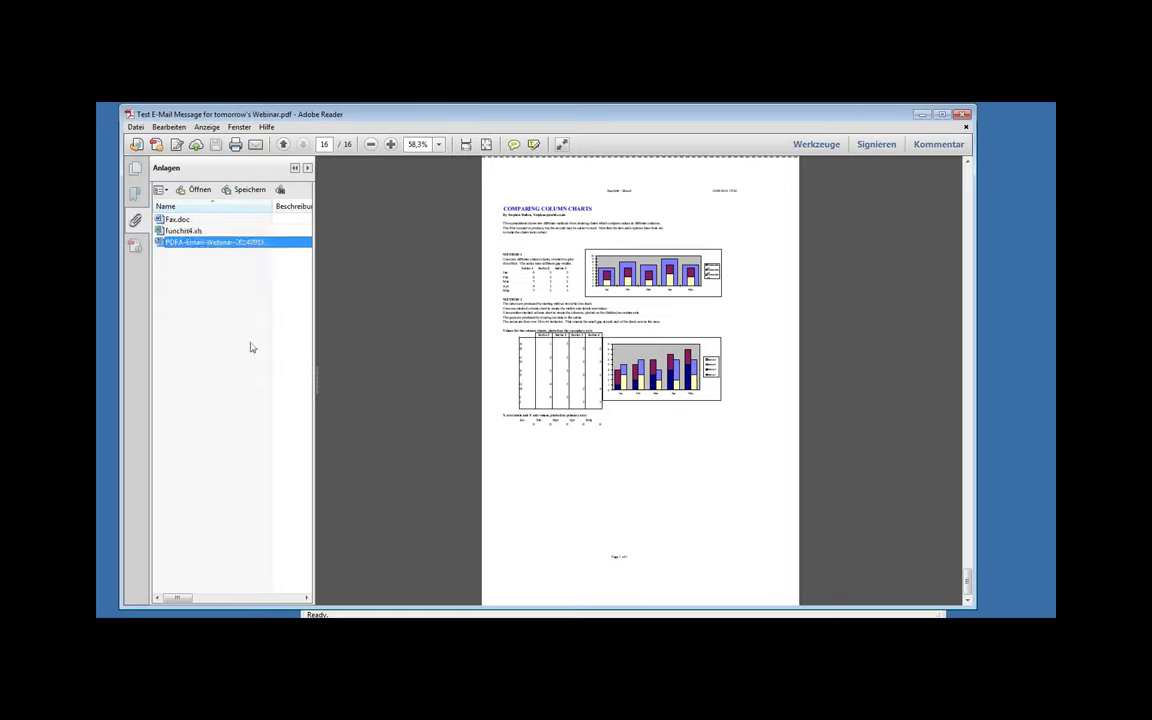
left_click_drag(275, 206, 301, 206)
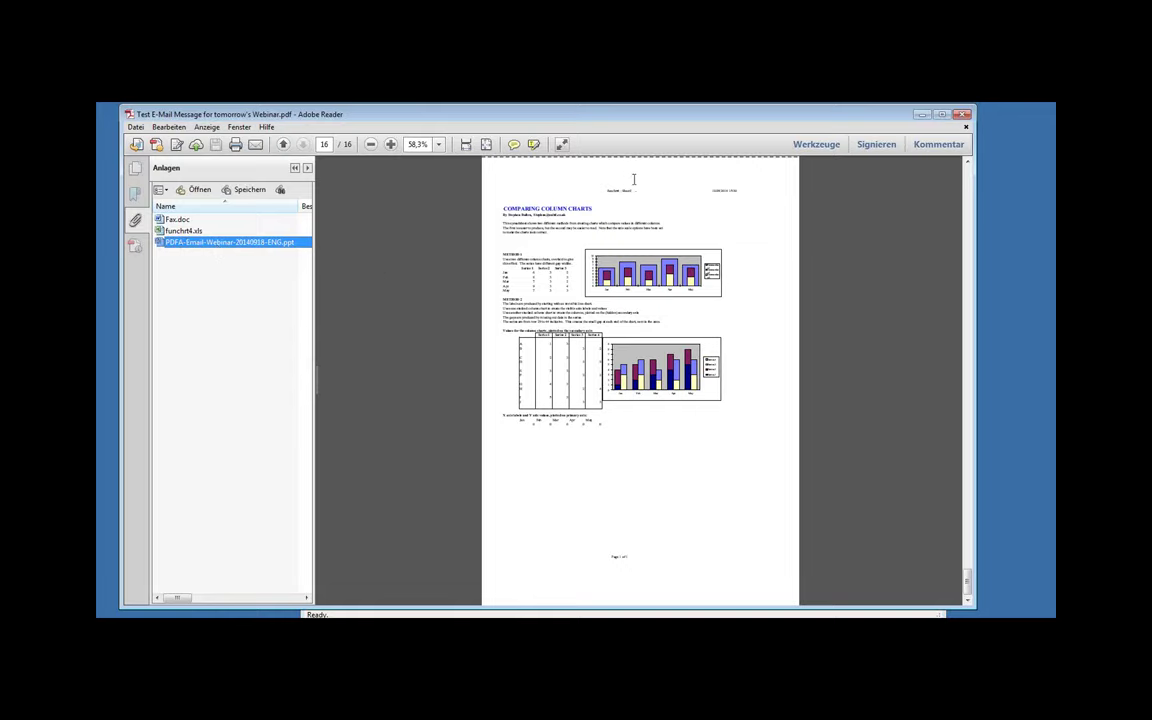
left_click(965, 118)
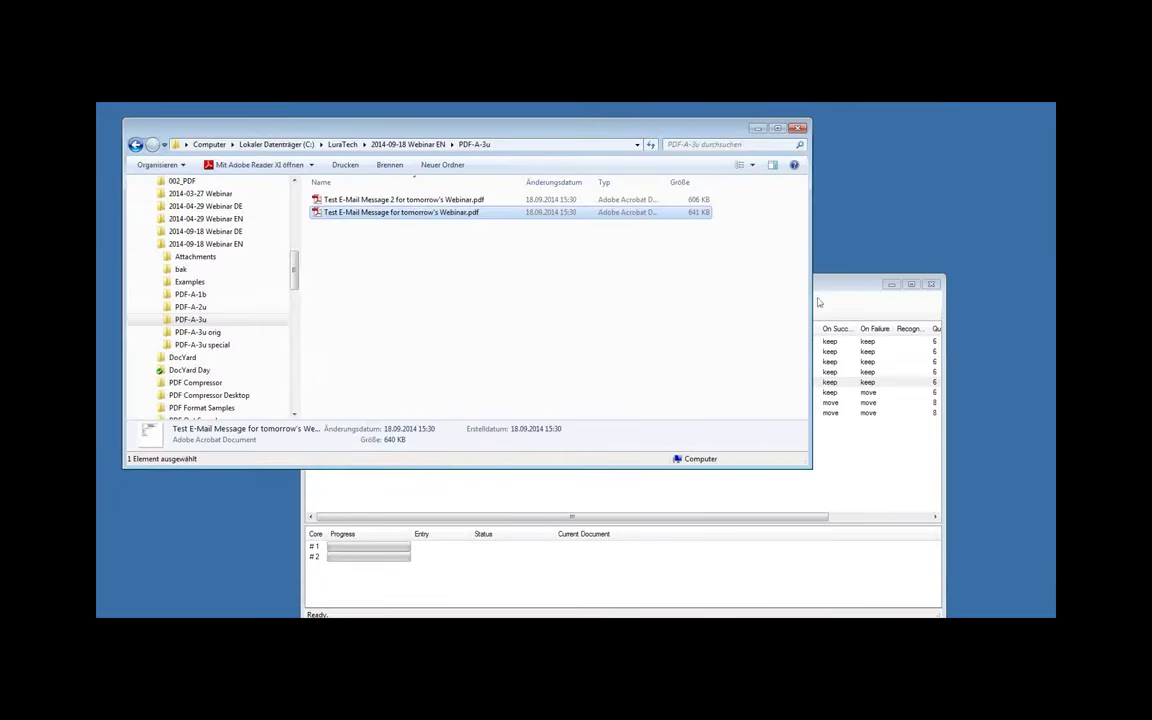
Step: Switch to LuraTech PDF Compressor and show the output settings of the Copy of E-Mail Conversion EN PDF/A-3u job
left_click(849, 285)
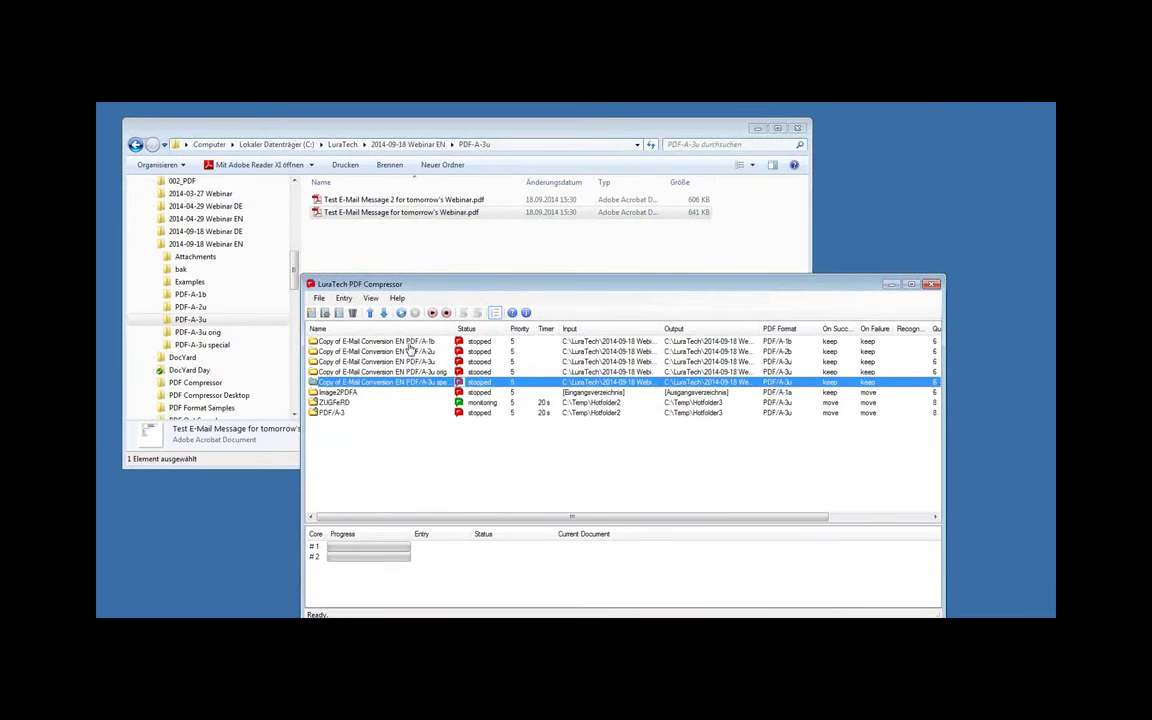
double_click(375, 361)
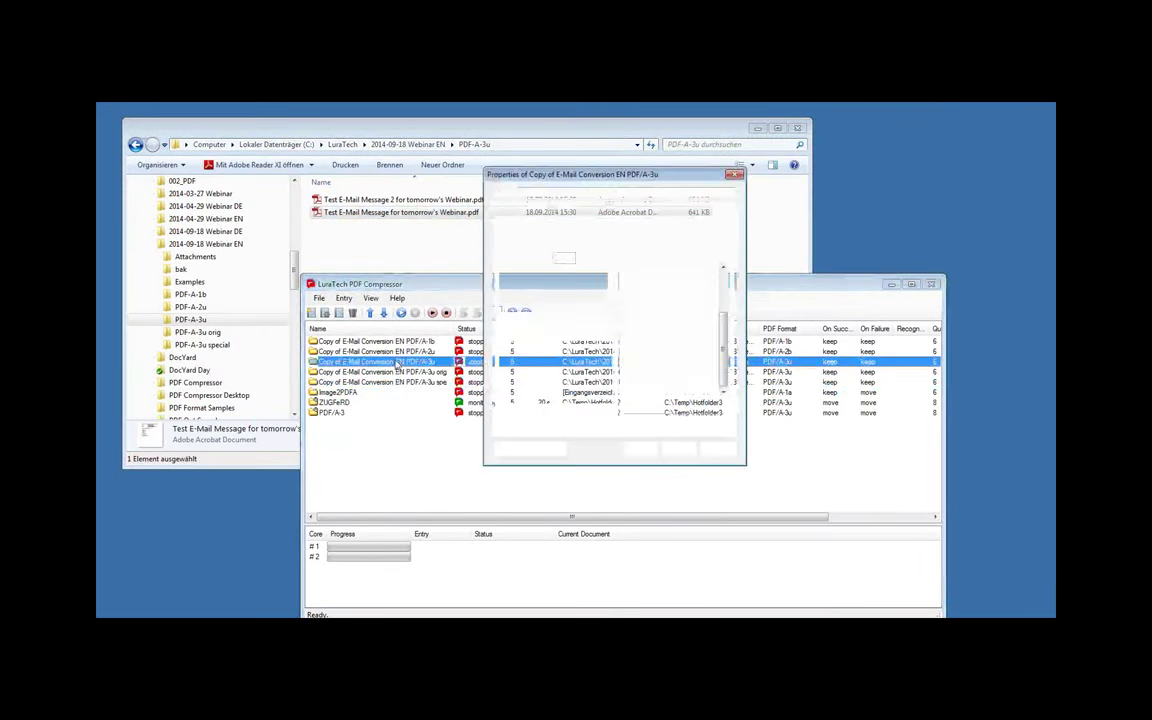
left_click(562, 210)
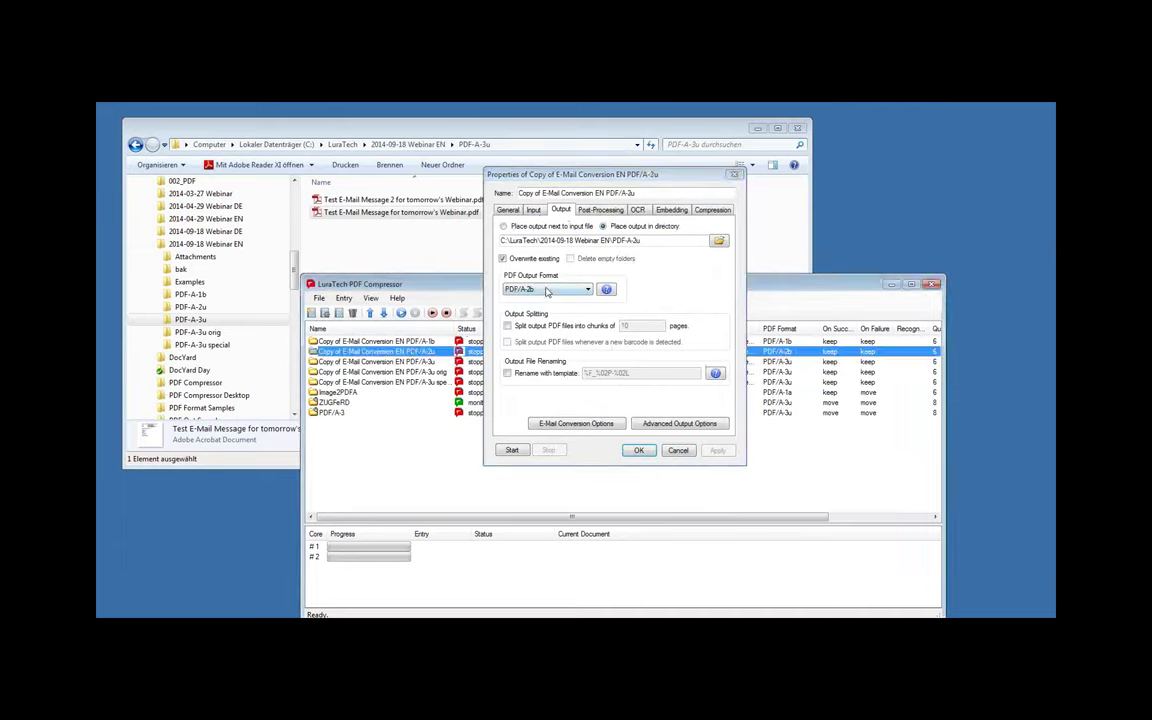
left_click(476, 334)
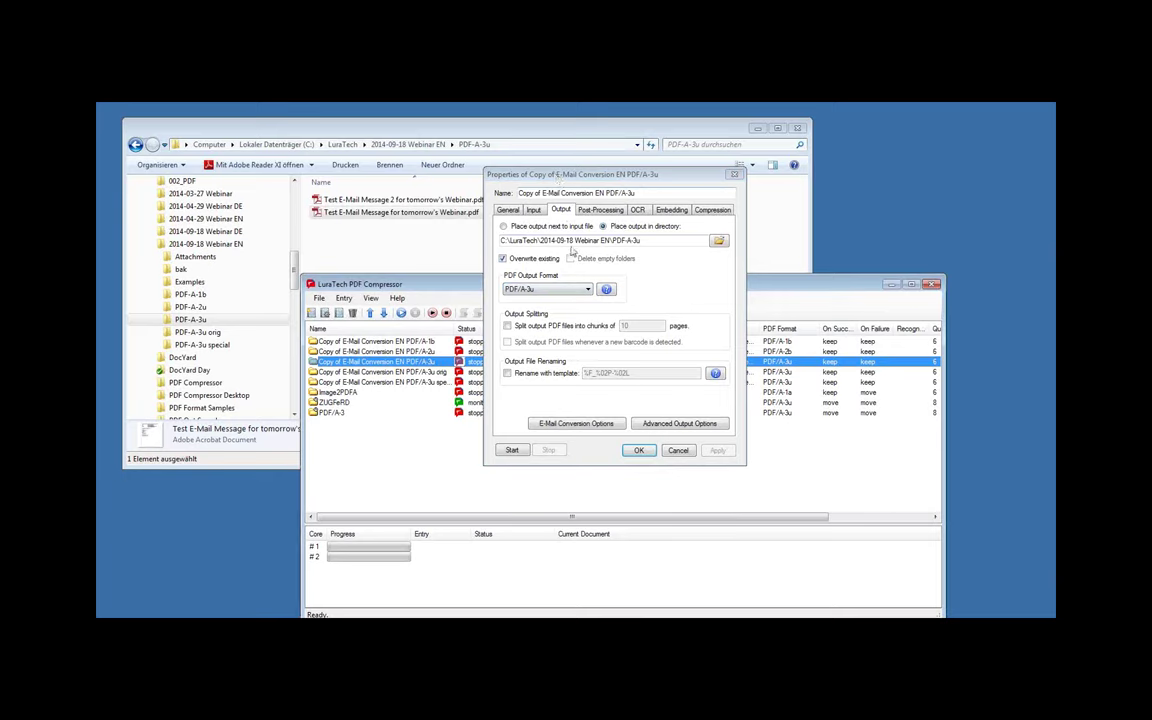
Step: Review the job's e-mail conversion options and its input file formats, and return to the output settings
left_click_drag(562, 182, 568, 220)
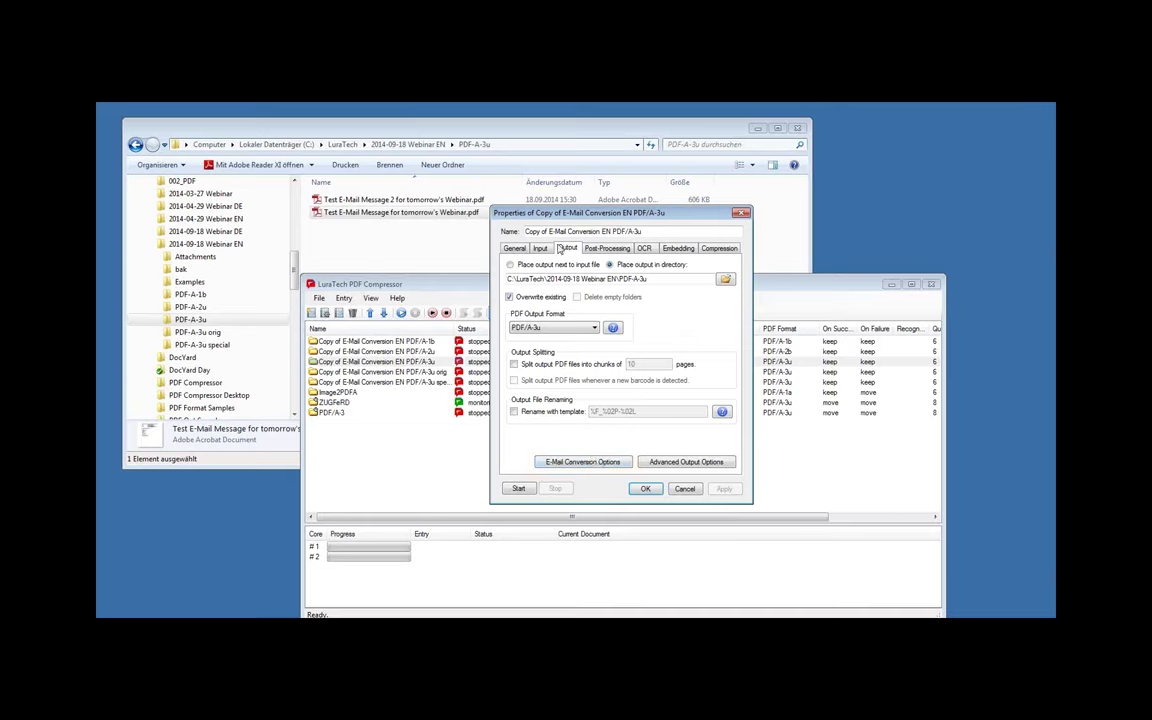
left_click(588, 462)
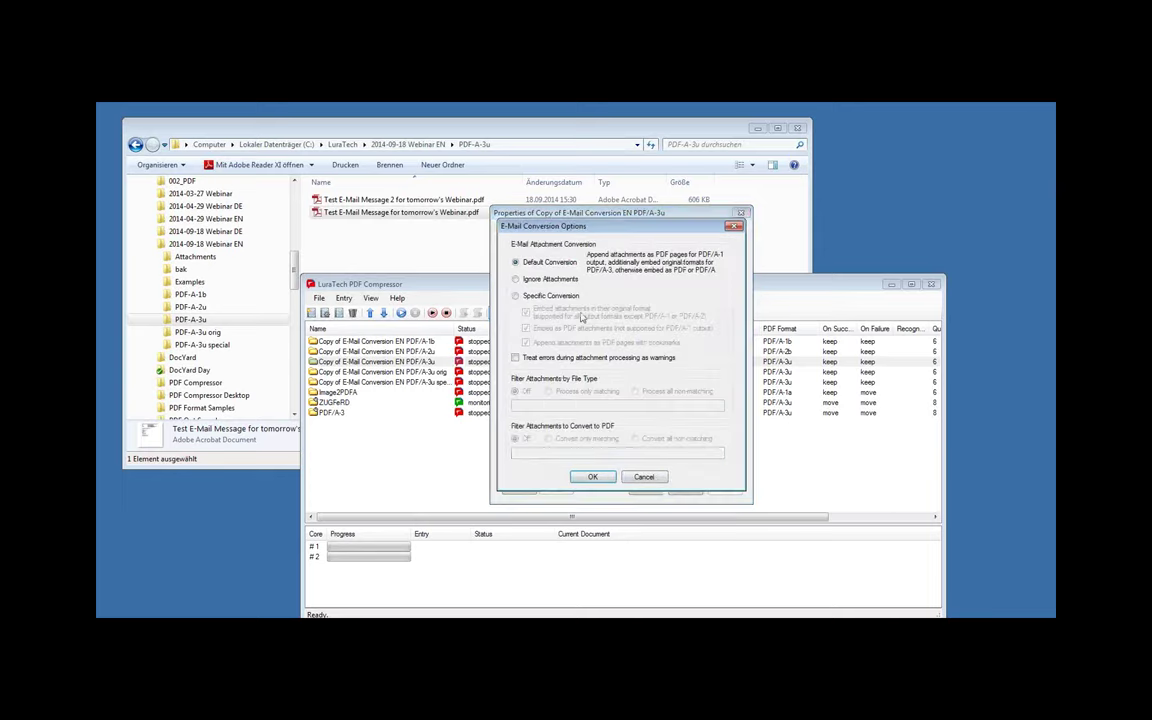
mouse_move(600, 231)
left_mouse_down()
mouse_move(636, 229)
mouse_move(604, 218)
left_mouse_up()
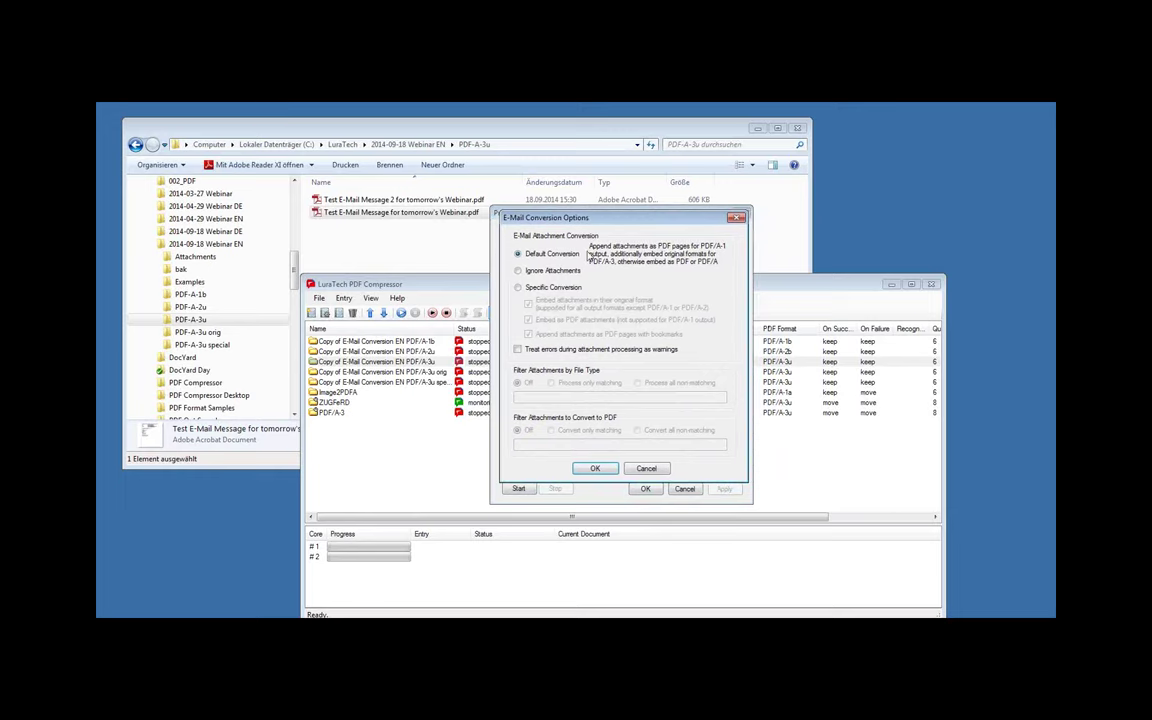
left_click_drag(608, 220, 625, 219)
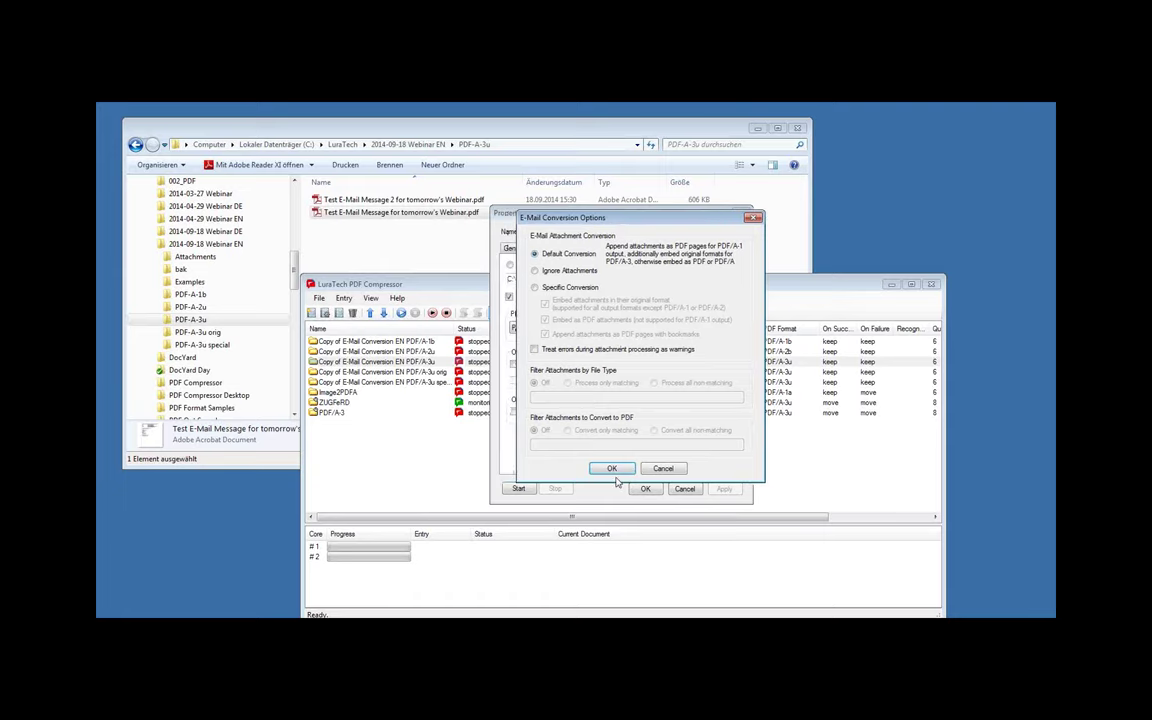
left_click(612, 469)
left_click(540, 248)
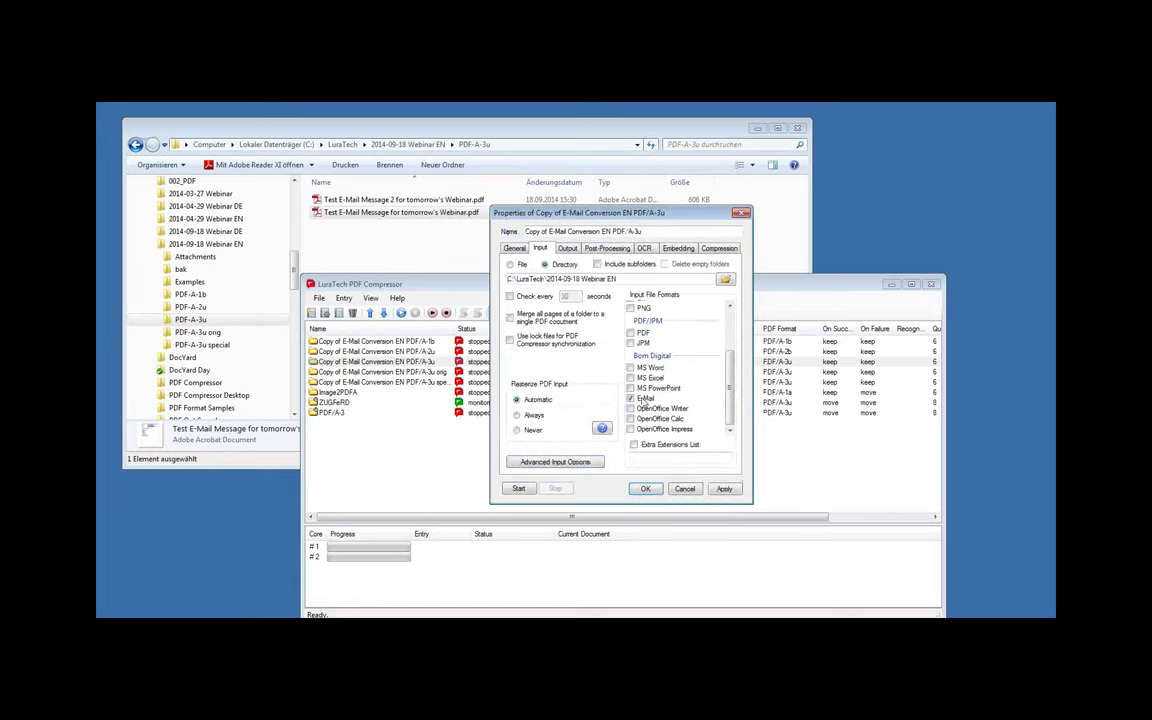
left_click(567, 248)
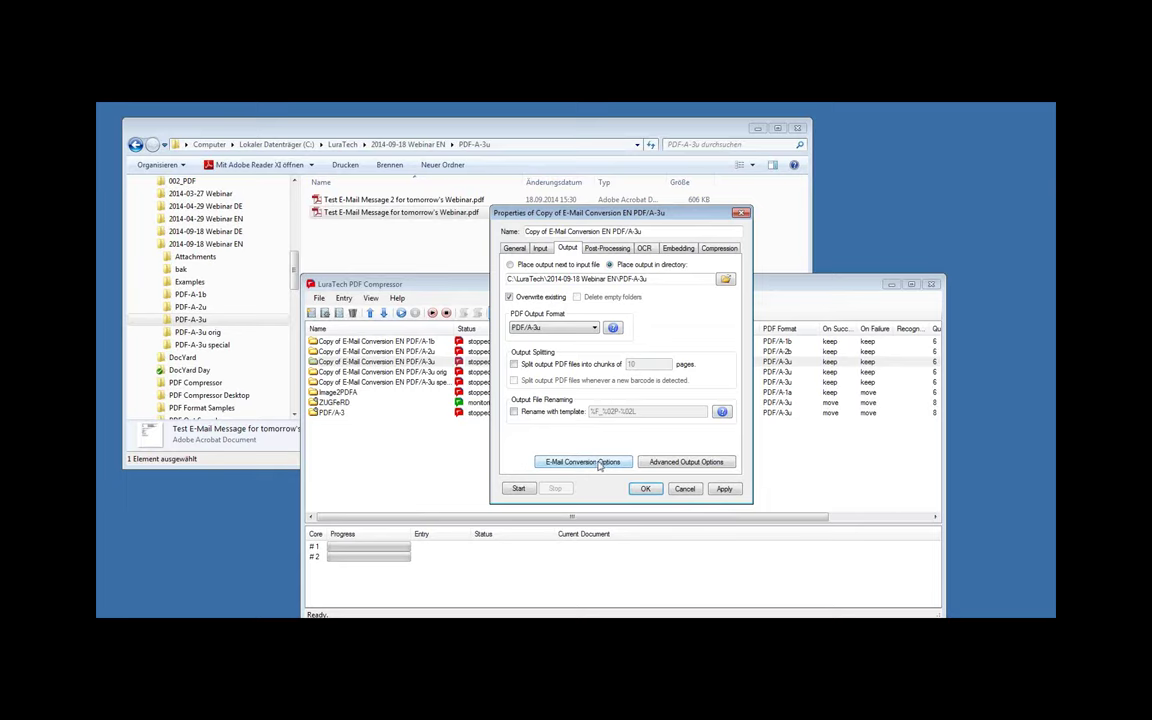
Step: In the job's e-mail conversion options, try Ignore Attachments and set the attachment conversion to Specific Conversion
left_click(590, 462)
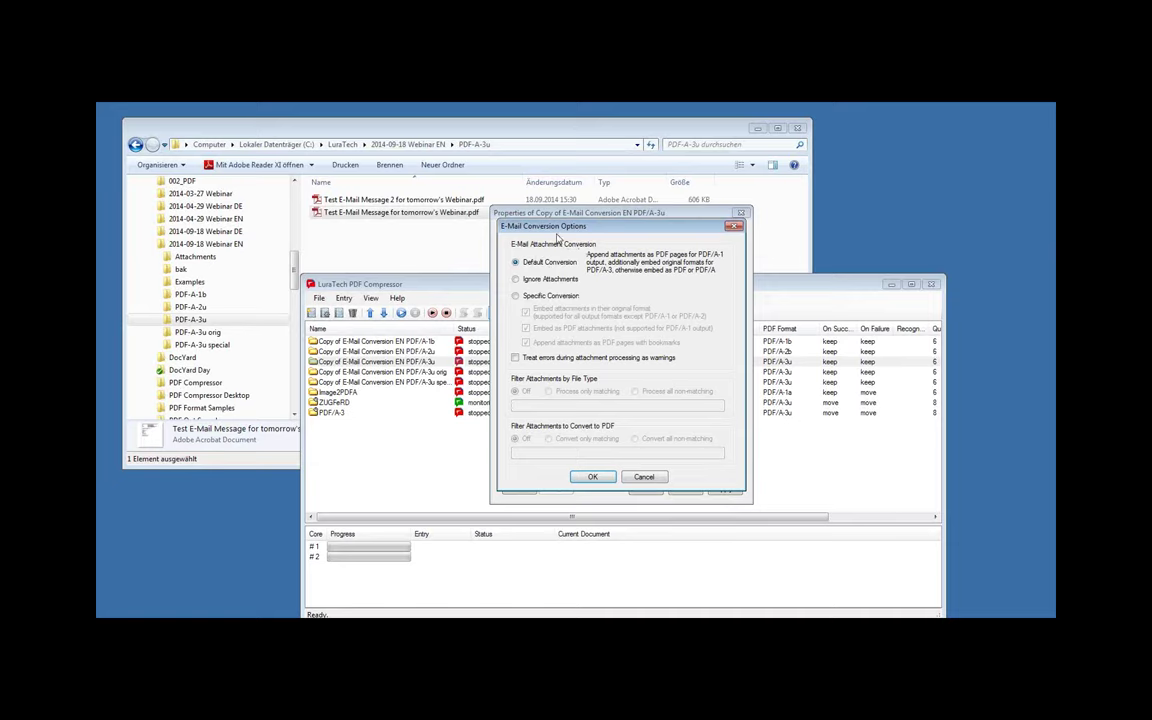
left_click(551, 282)
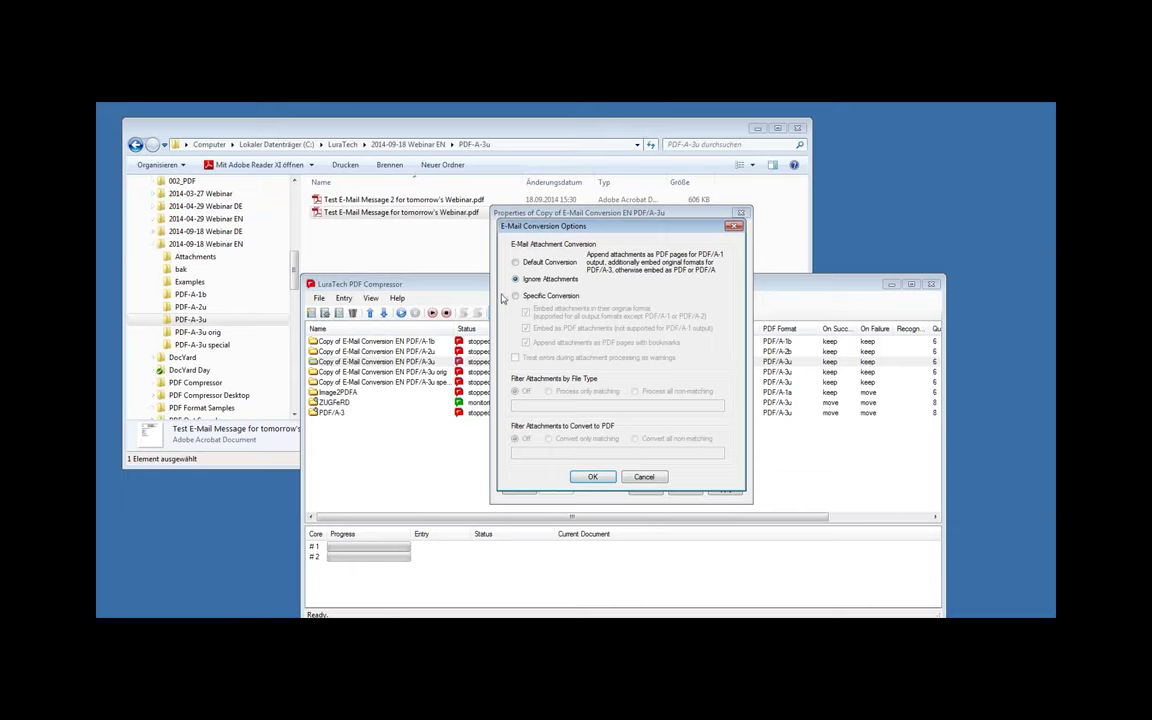
left_click(516, 297)
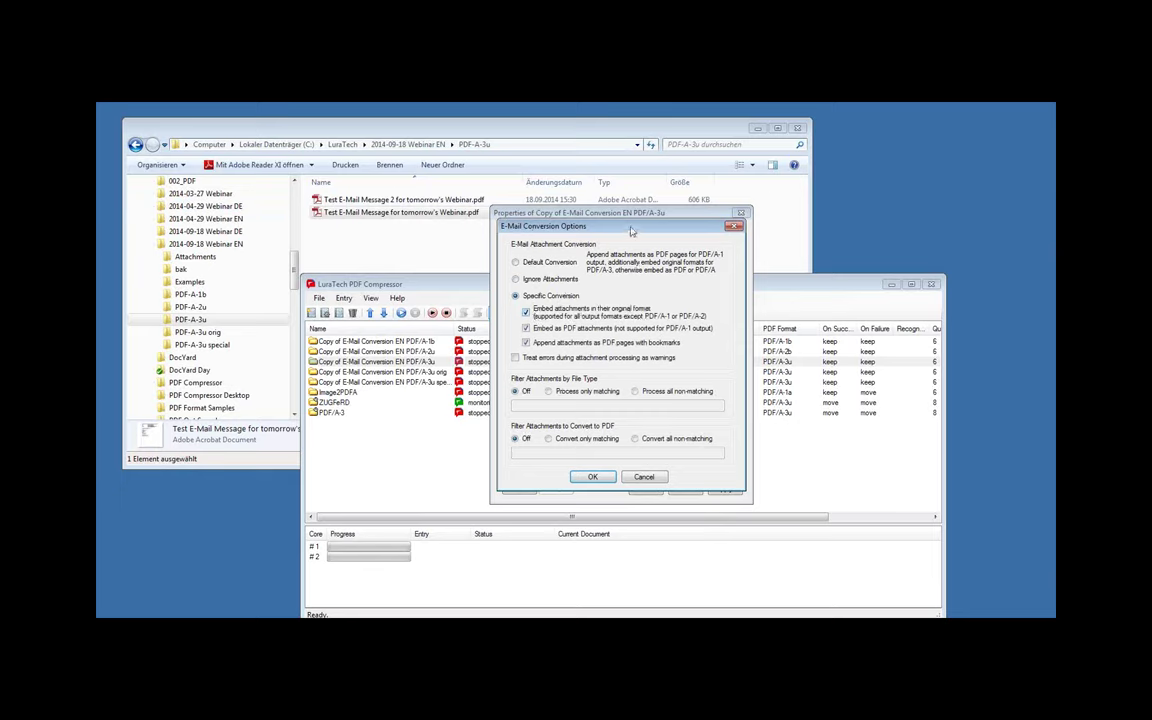
left_click_drag(631, 231, 883, 212)
left_click_drag(800, 215, 558, 229)
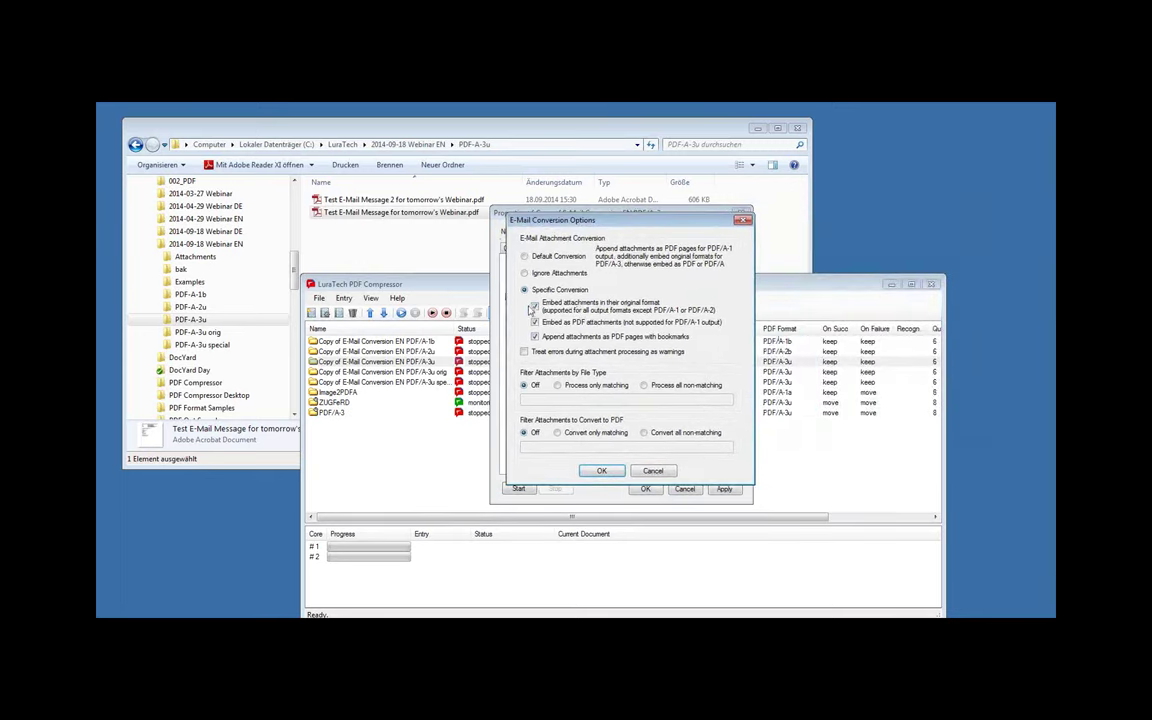
Step: Toggle the options for embedding attachments in original format and as PDF, leave both enabled, and confirm the e-mail conversion options
left_click(535, 305)
left_click(535, 306)
left_click(535, 322)
left_click(535, 322)
left_click(535, 306)
left_click_drag(621, 226, 611, 221)
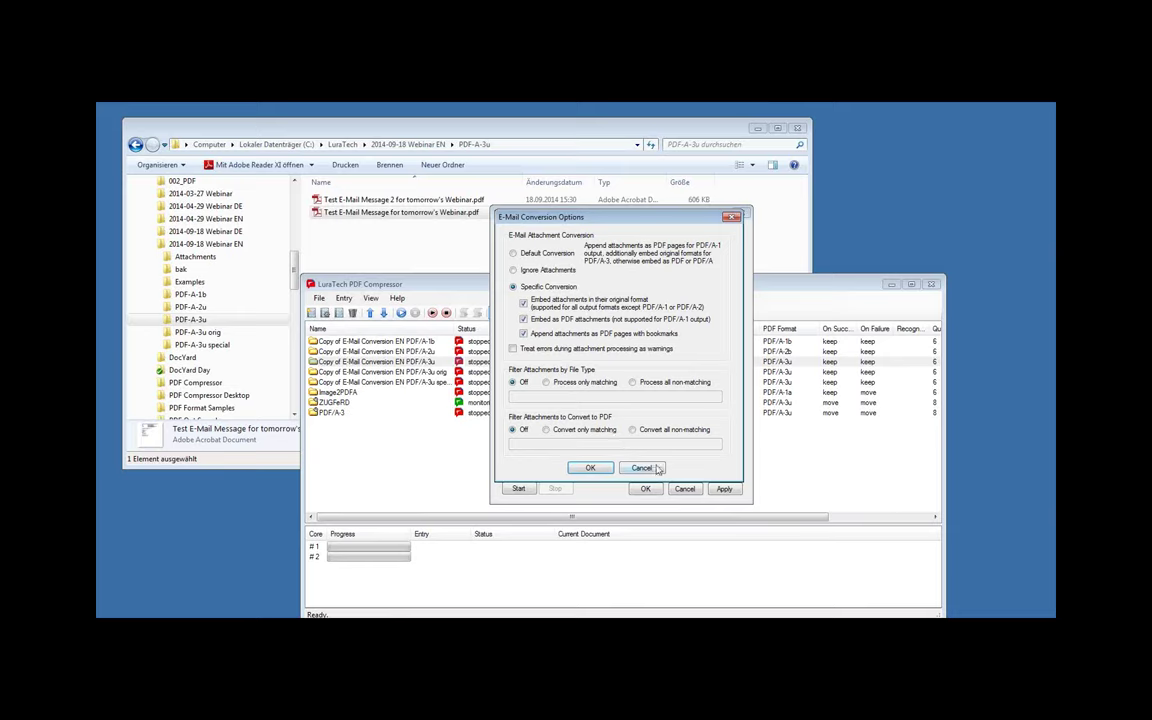
key("Return")
Step: Switch to the Copy of E-Mail Conversion EN PDF/A-3u special job, applying the unsaved changes, and show its e-mail conversion options
left_click(448, 386)
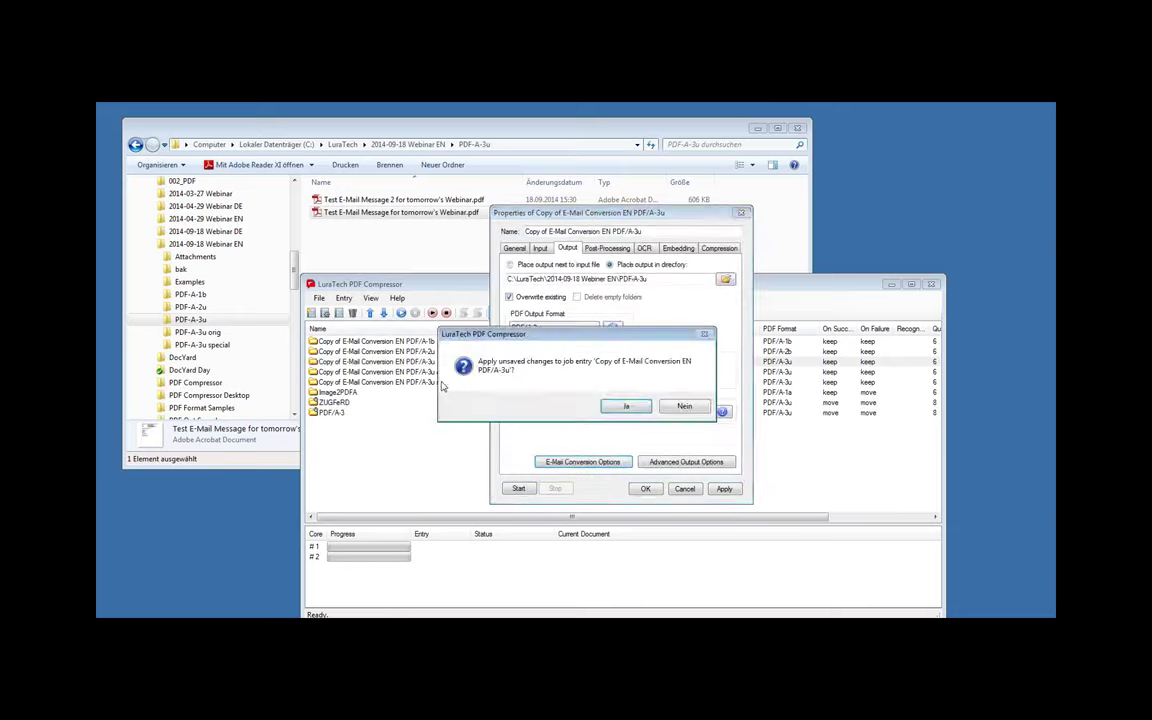
left_click(645, 404)
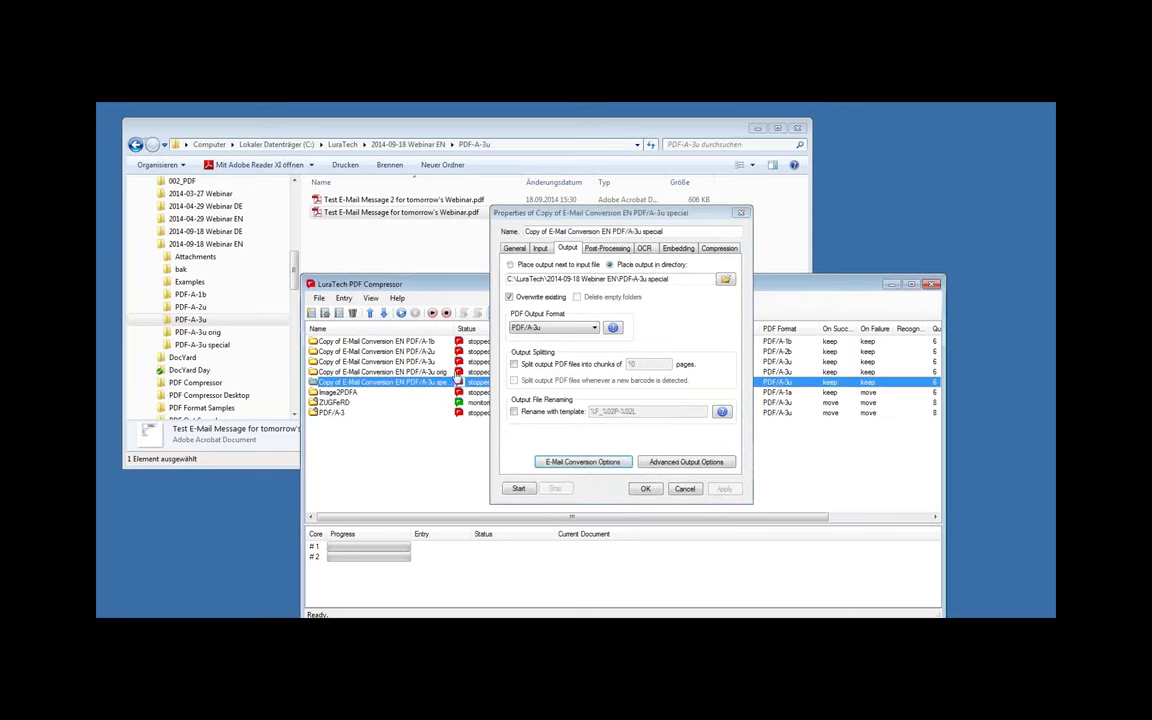
left_click(582, 461)
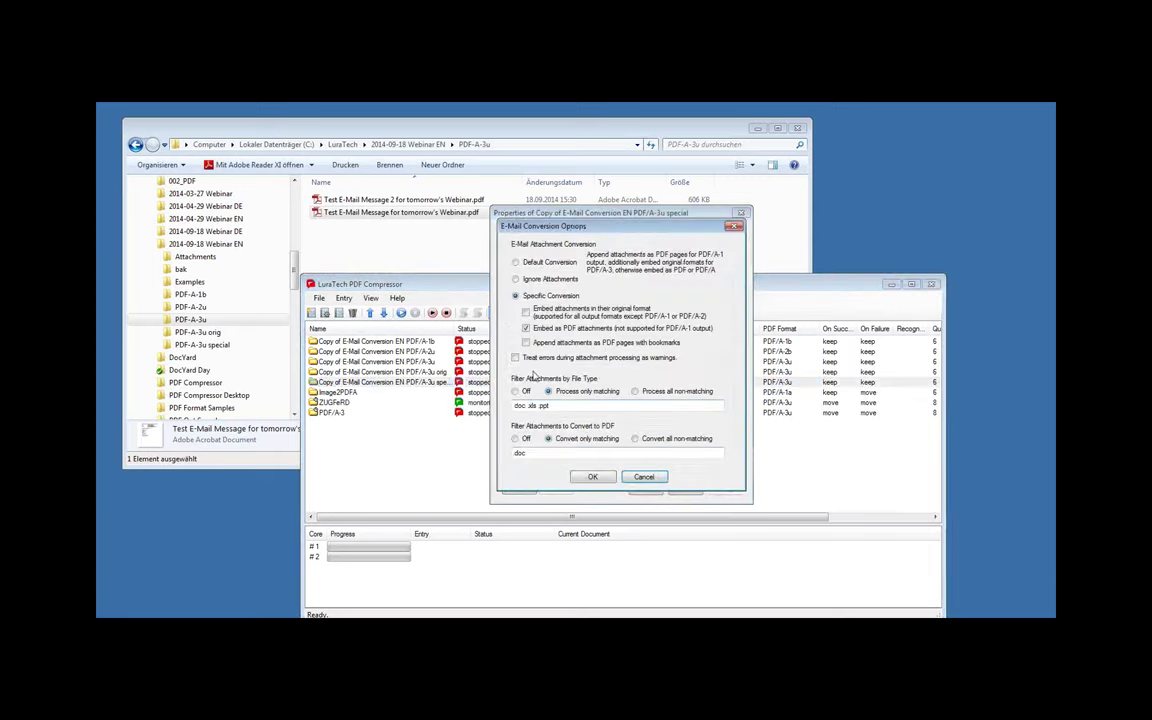
Step: Set the attachment file type filter to .doc .xlsx .ppt, keep .doc as the filter for converting to PDF, and confirm
left_click(538, 405)
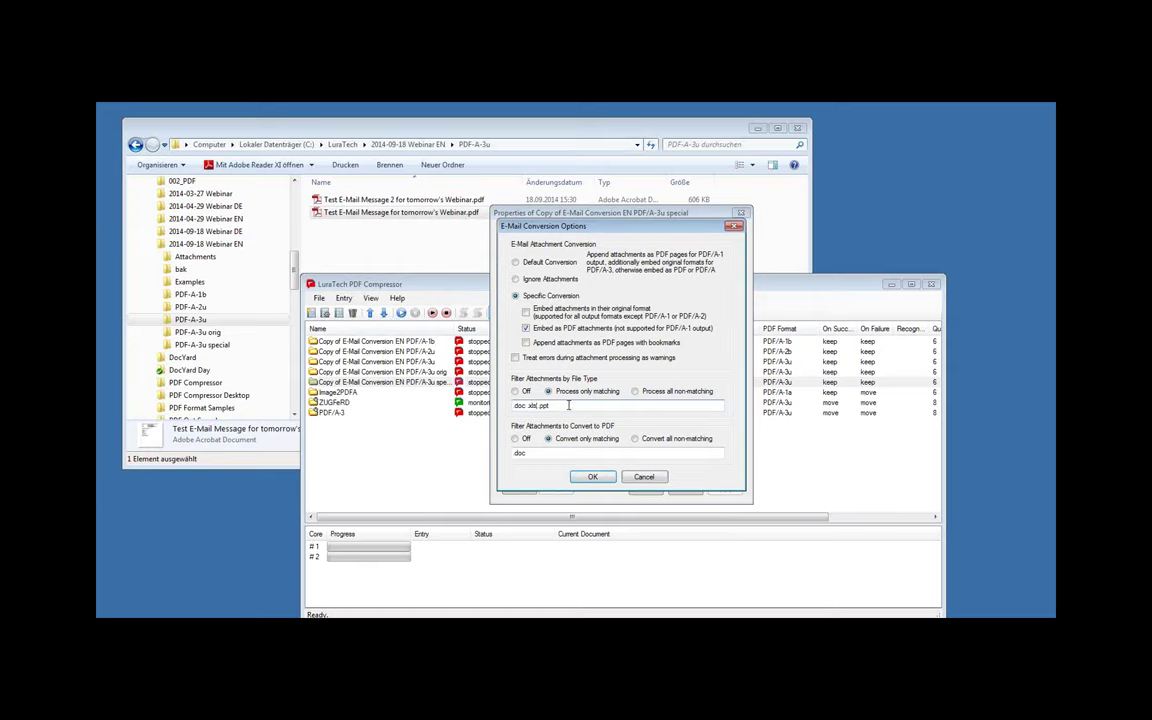
type("x")
double_click(536, 405)
left_click_drag(594, 229, 605, 186)
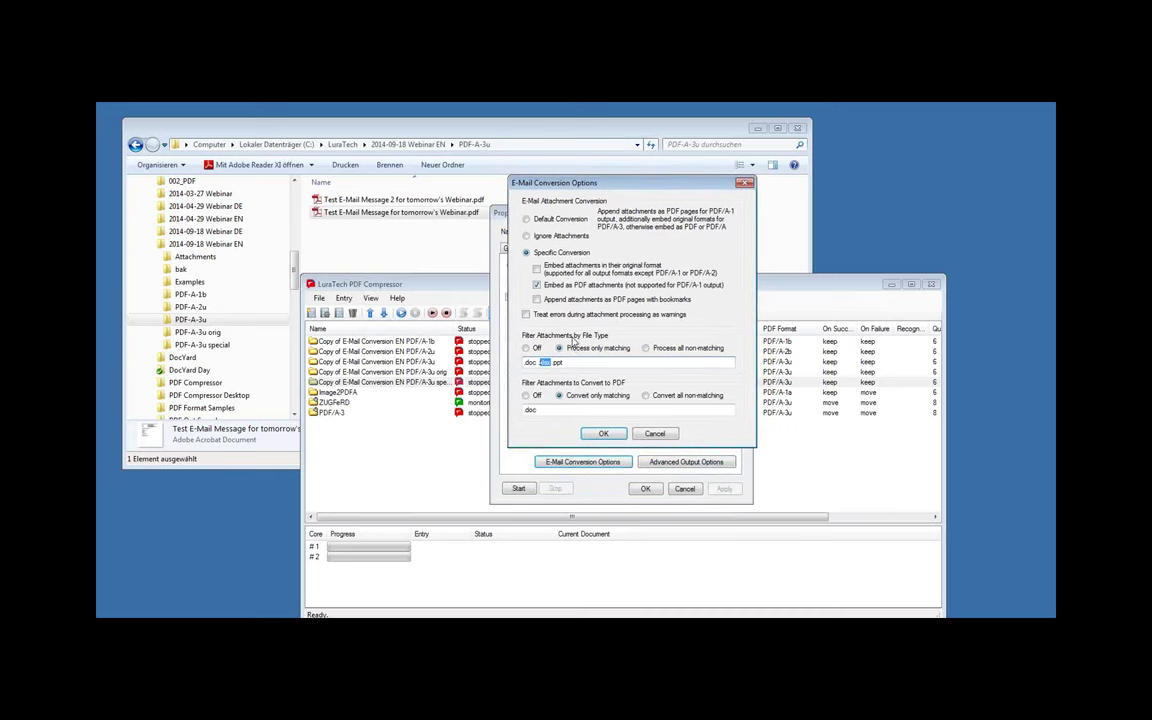
left_click_drag(540, 409, 512, 410)
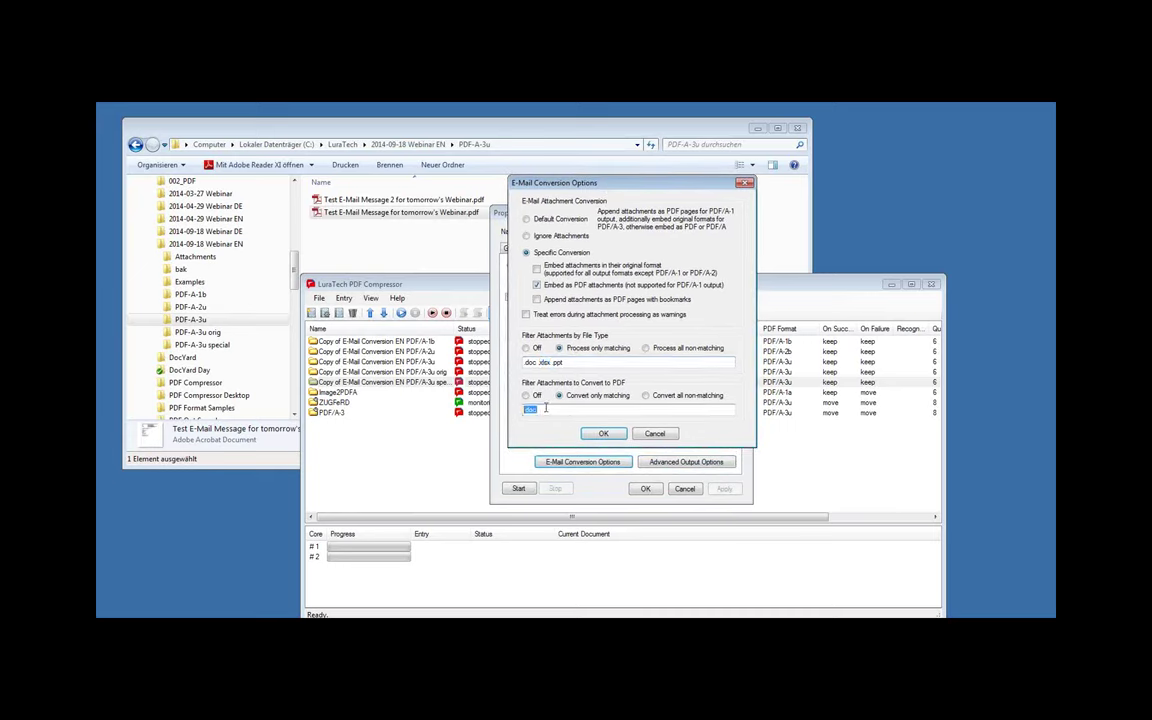
type(".doc")
left_click(626, 433)
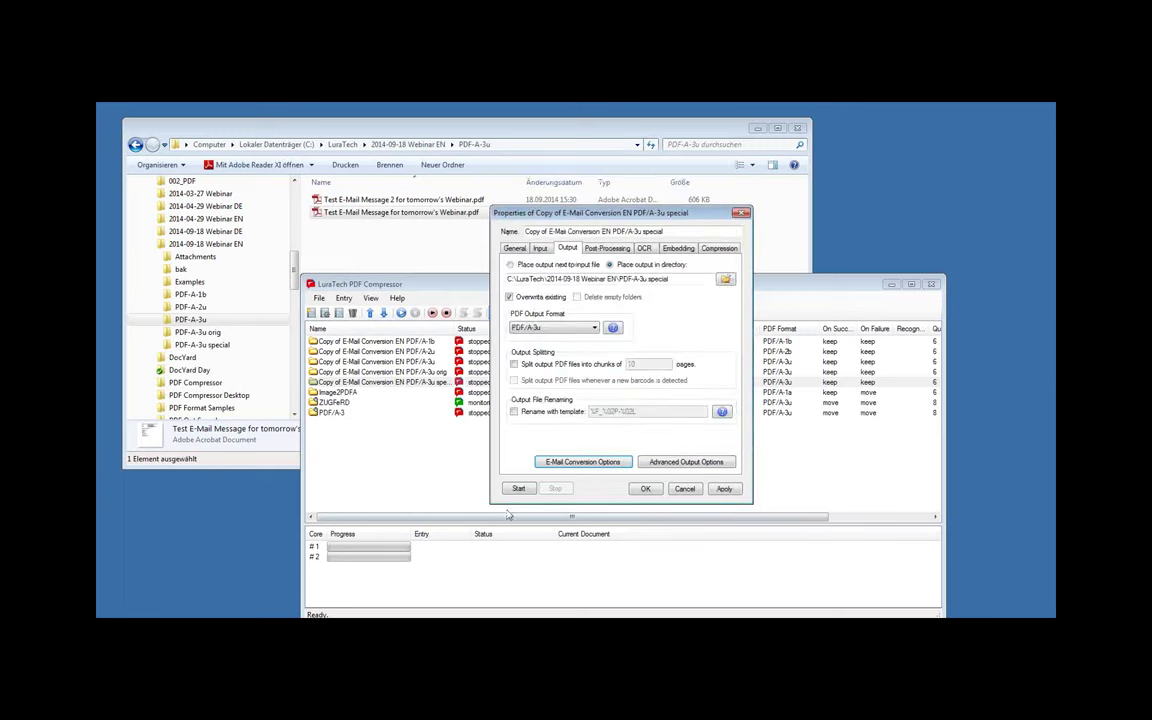
Step: Run the PDF/A-3u special job, open the PDF-A-3u special folder and widen its name column to show the full file names
left_click(521, 489)
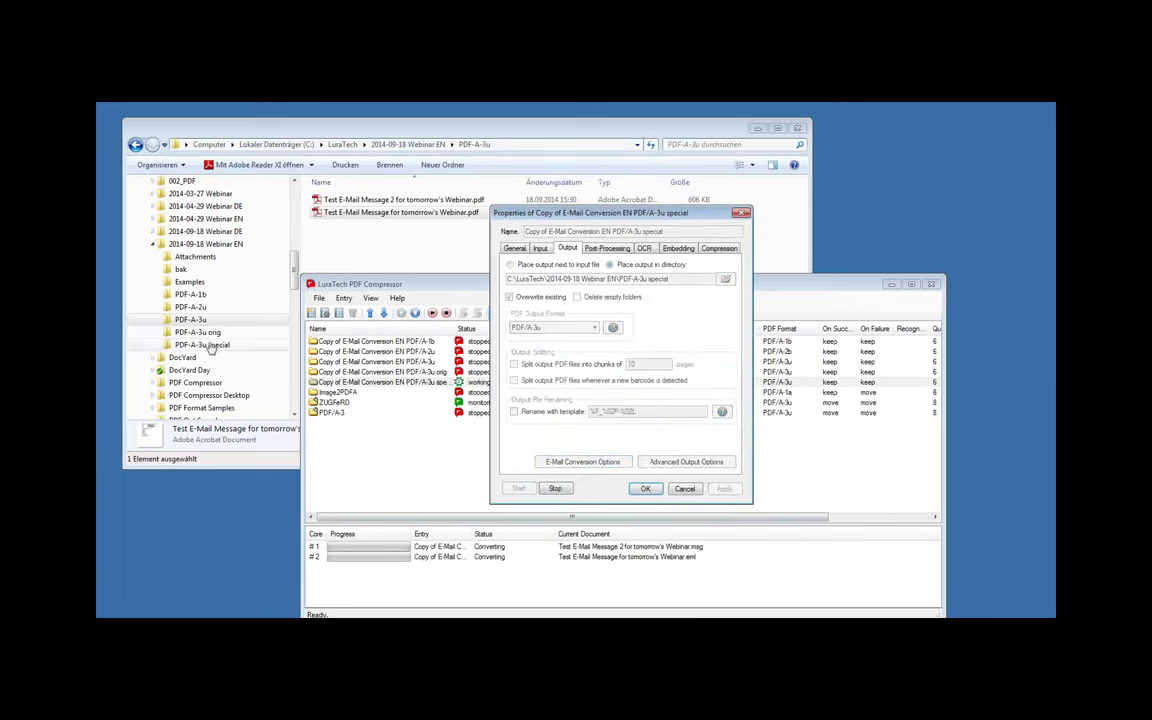
left_click(210, 344)
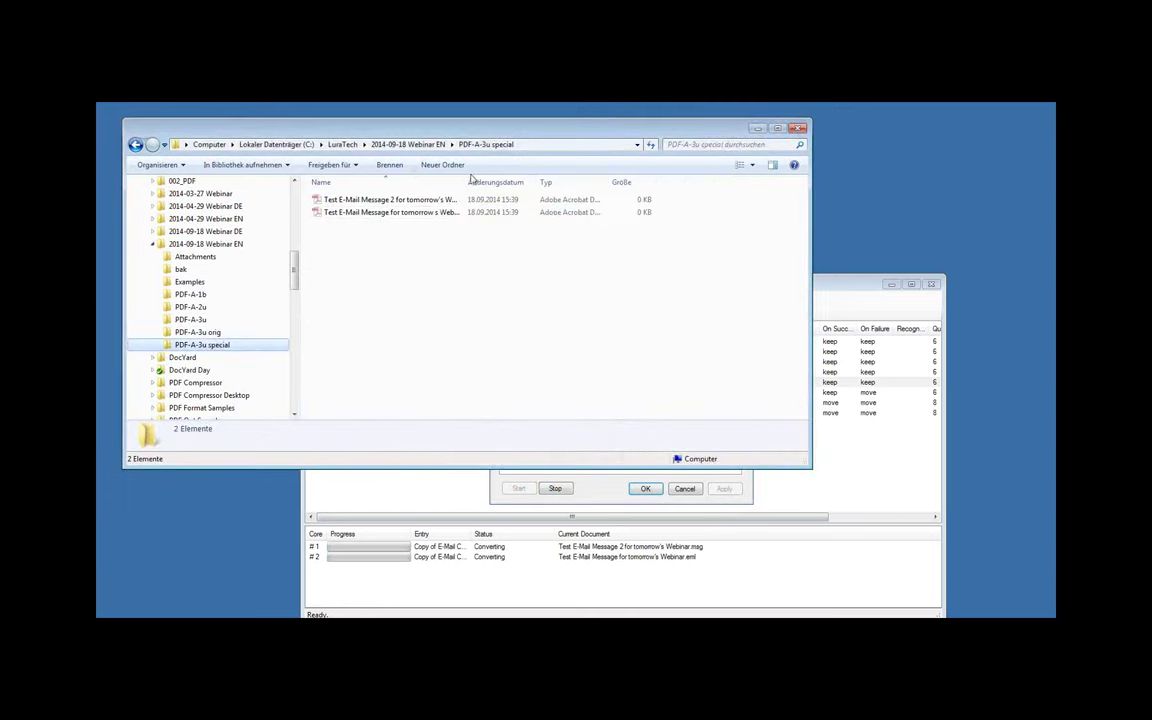
left_click_drag(463, 181, 494, 180)
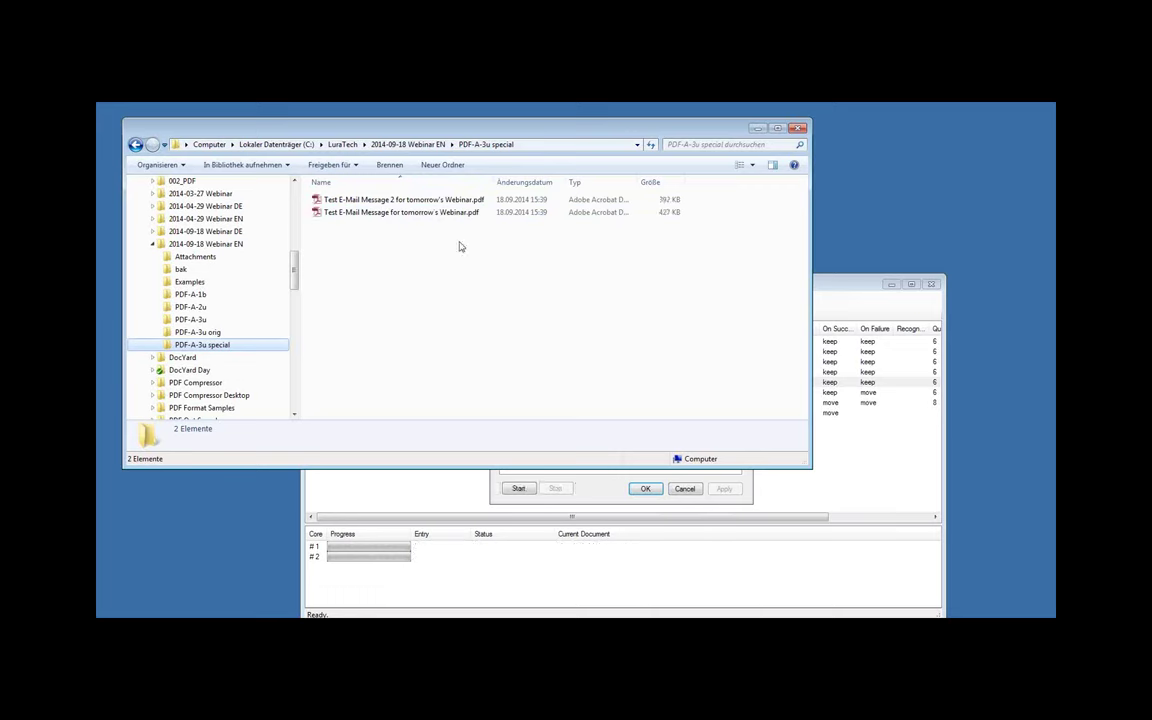
Step: Open Test E-Mail Message for tomorrow's Webinar.pdf, examine its attachments Fax.pdf and the .ppt file, and close the PDF
double_click(435, 213)
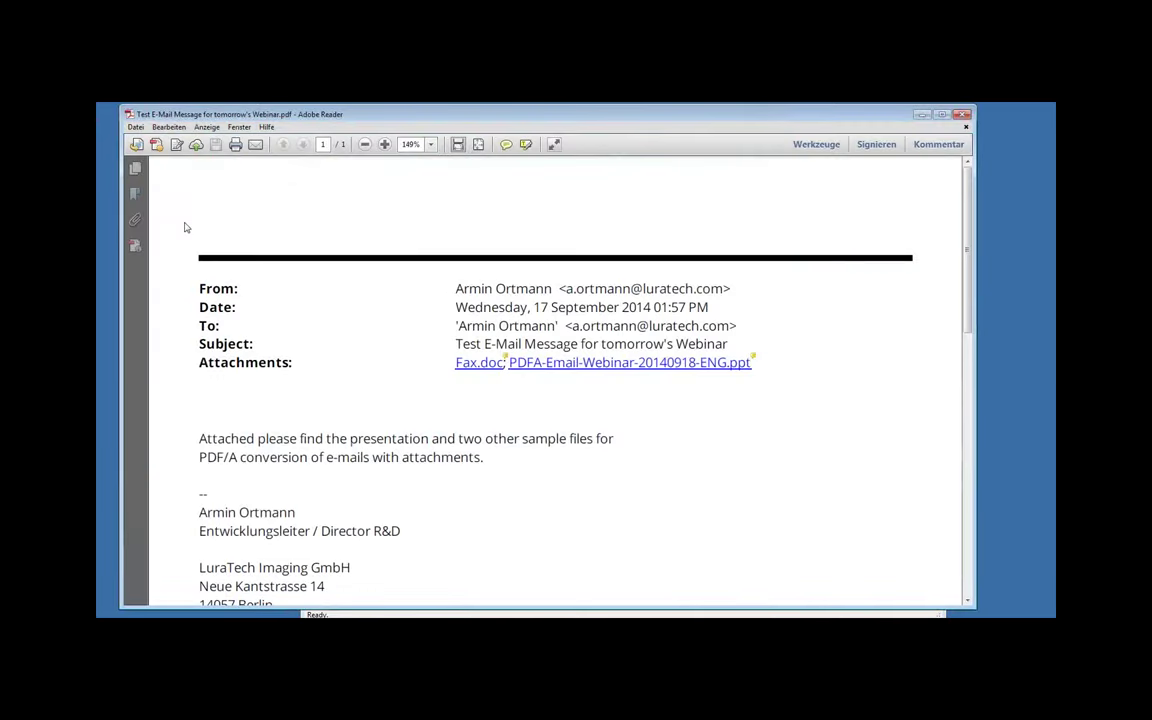
left_click(137, 222)
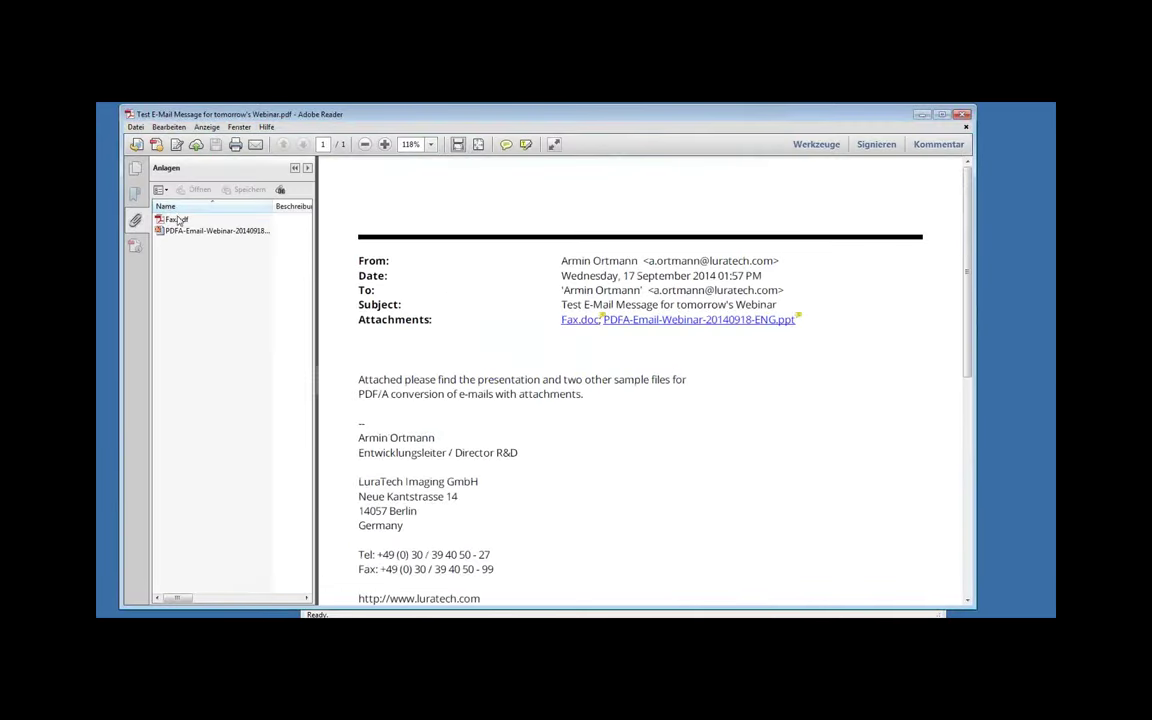
left_click(181, 221)
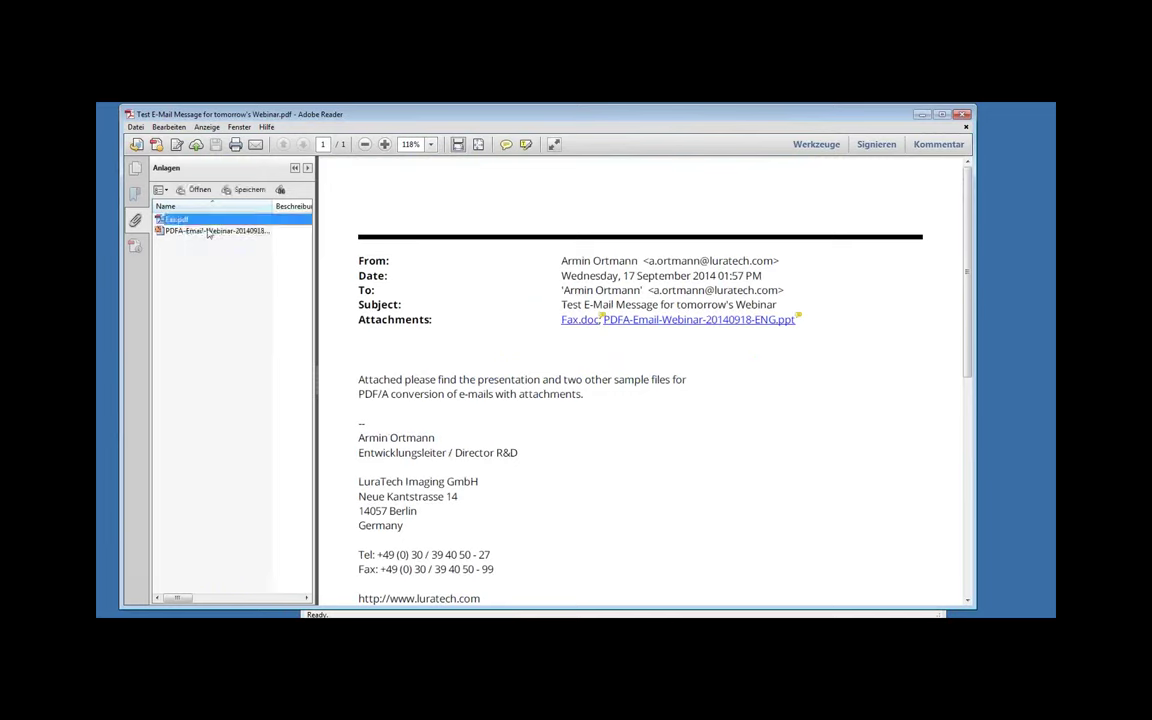
left_click(192, 230)
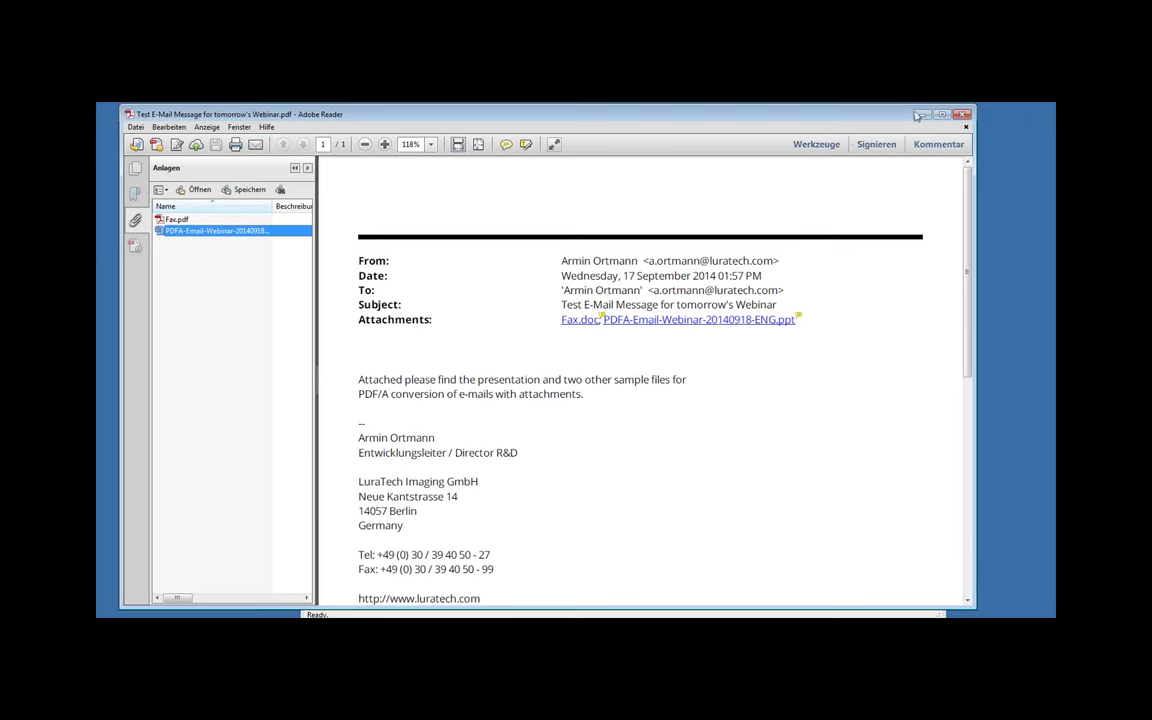
key("ctrl+q")
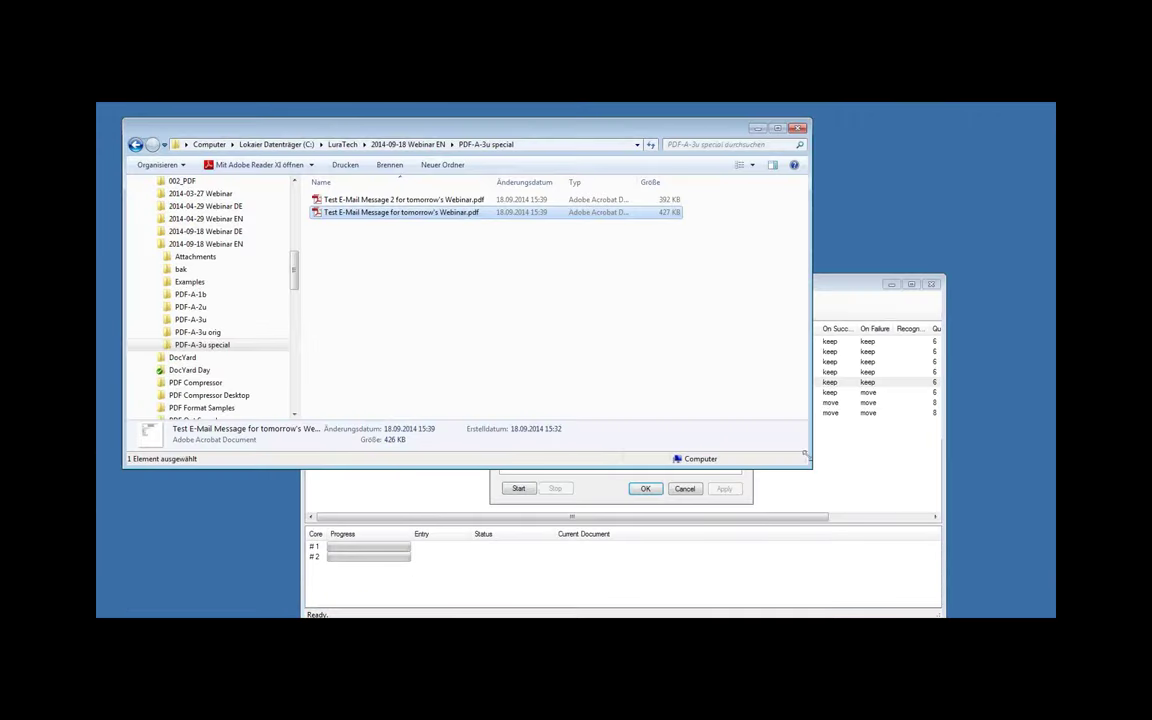
Step: Close the special job's properties, open those of the PDF/A-3u orig job and check its advanced input options
left_click(570, 476)
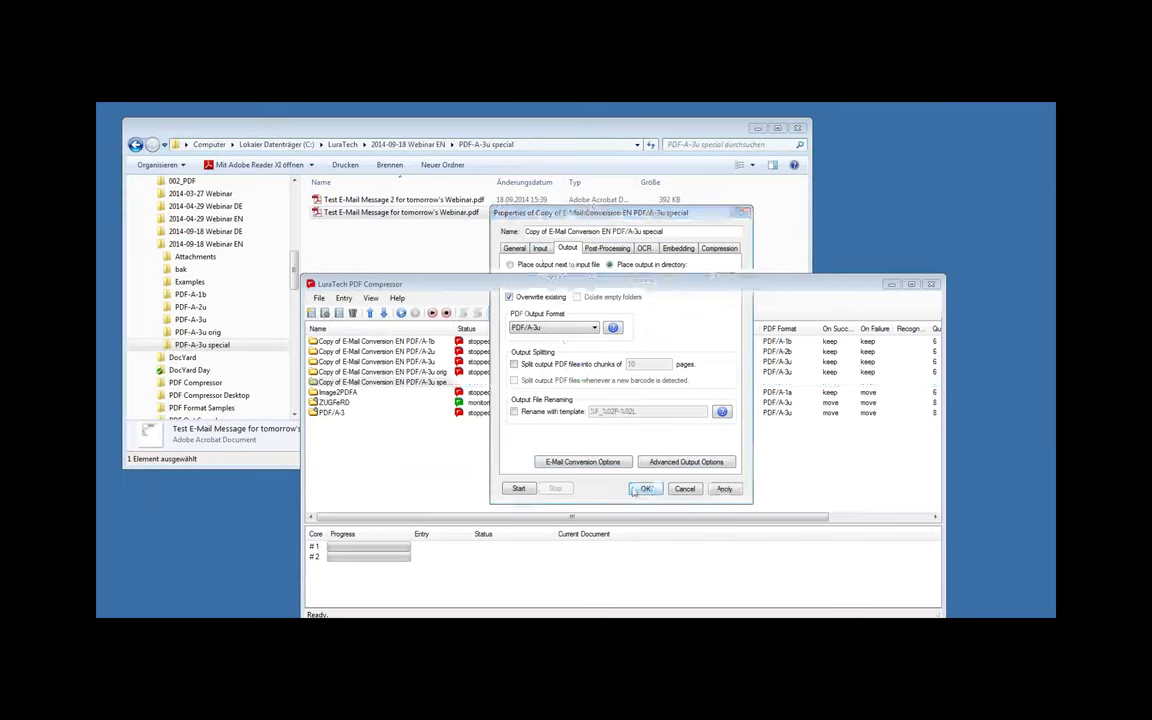
left_click(645, 488)
left_click(407, 374)
double_click(407, 374)
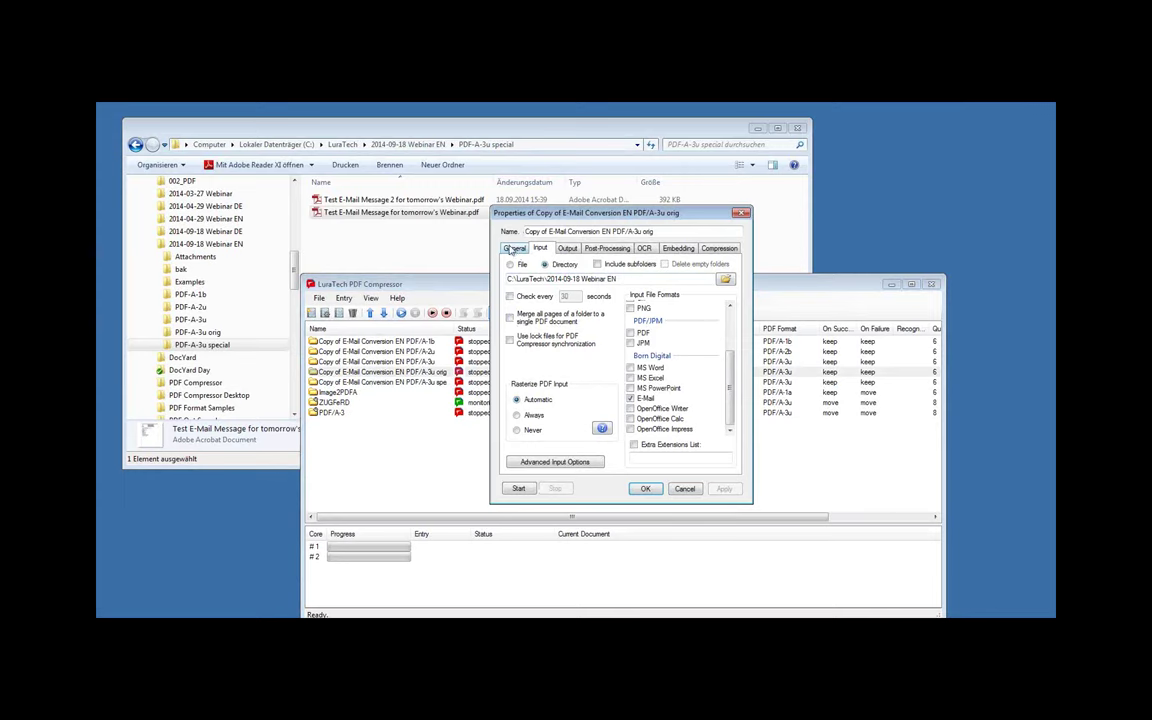
left_click(555, 461)
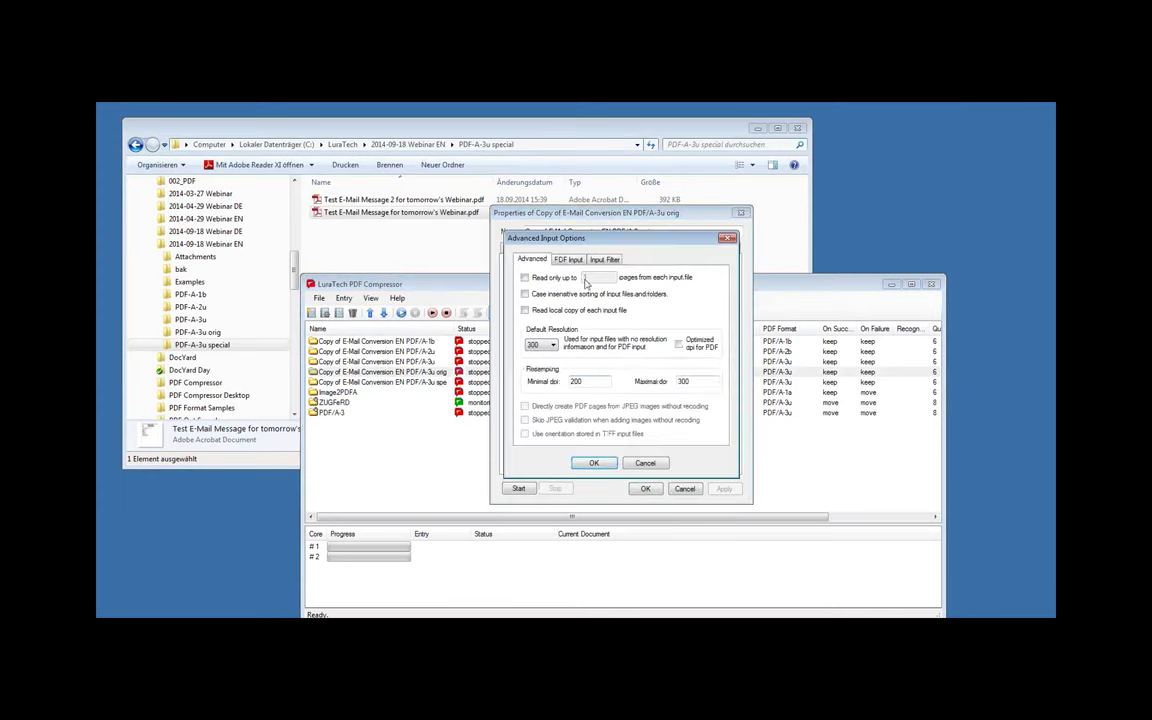
left_click(593, 462)
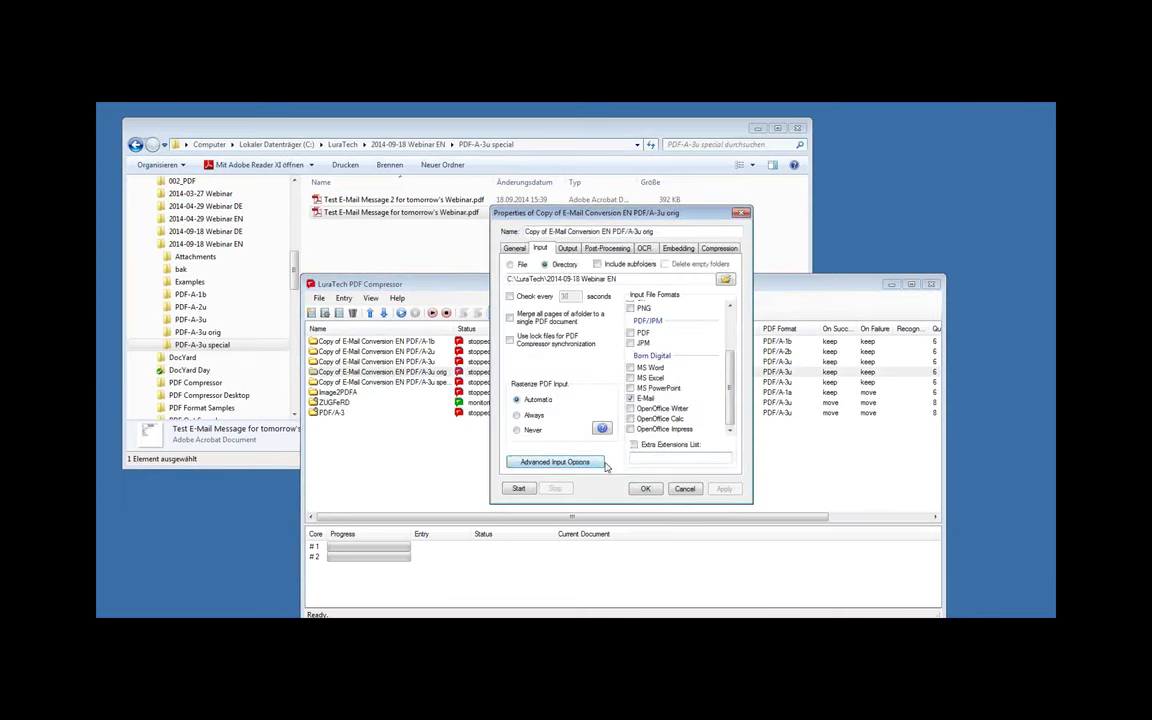
Step: View the e-mail conversion options in the orig job's output settings and close them
left_click(568, 248)
left_click(586, 462)
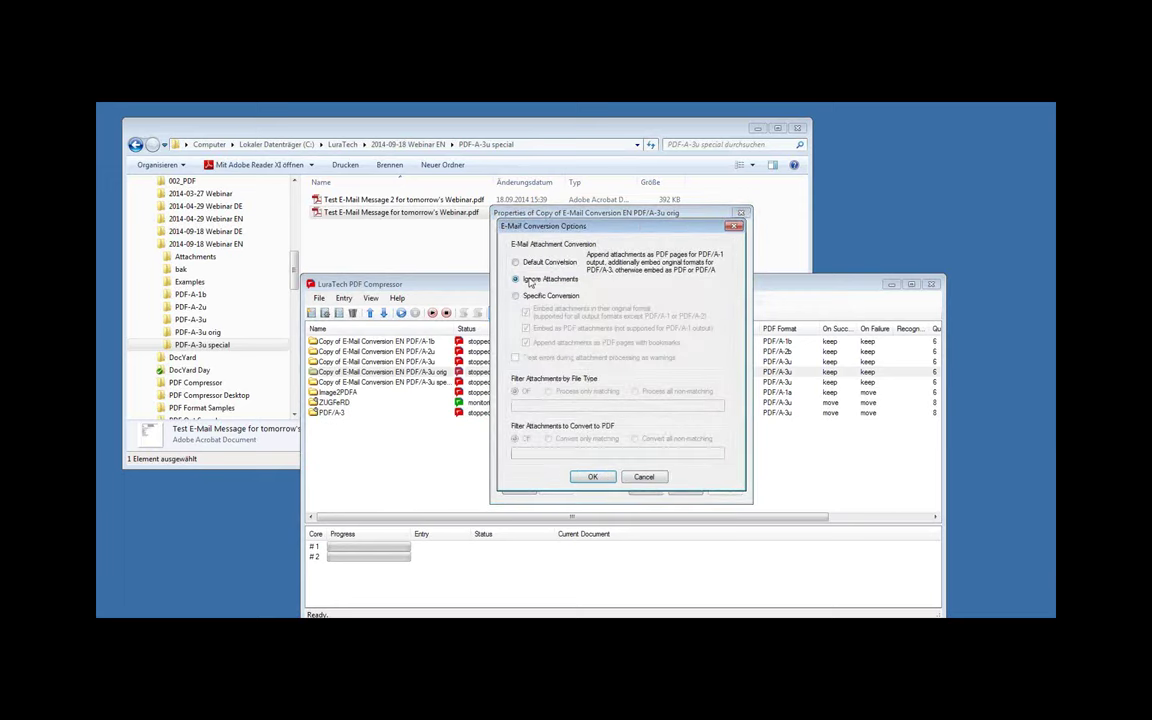
left_click(592, 476)
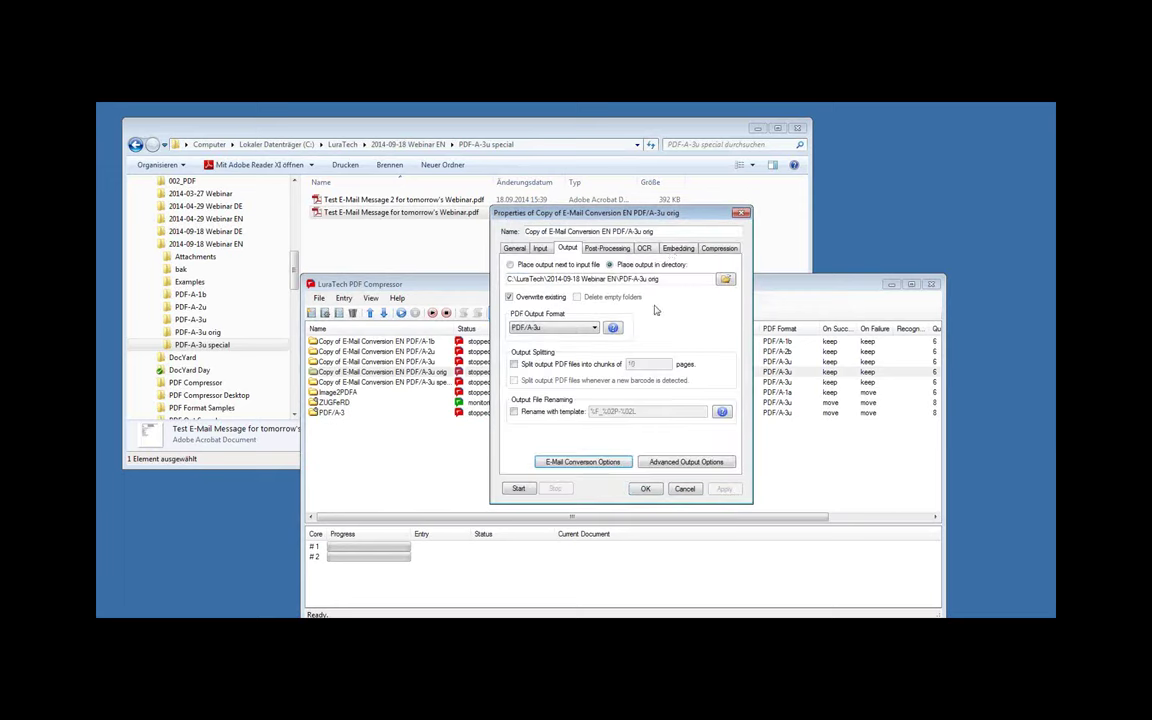
Step: Check the orig job's embedding settings and output directory, and open the PDF-A-3u orig folder
left_click(677, 248)
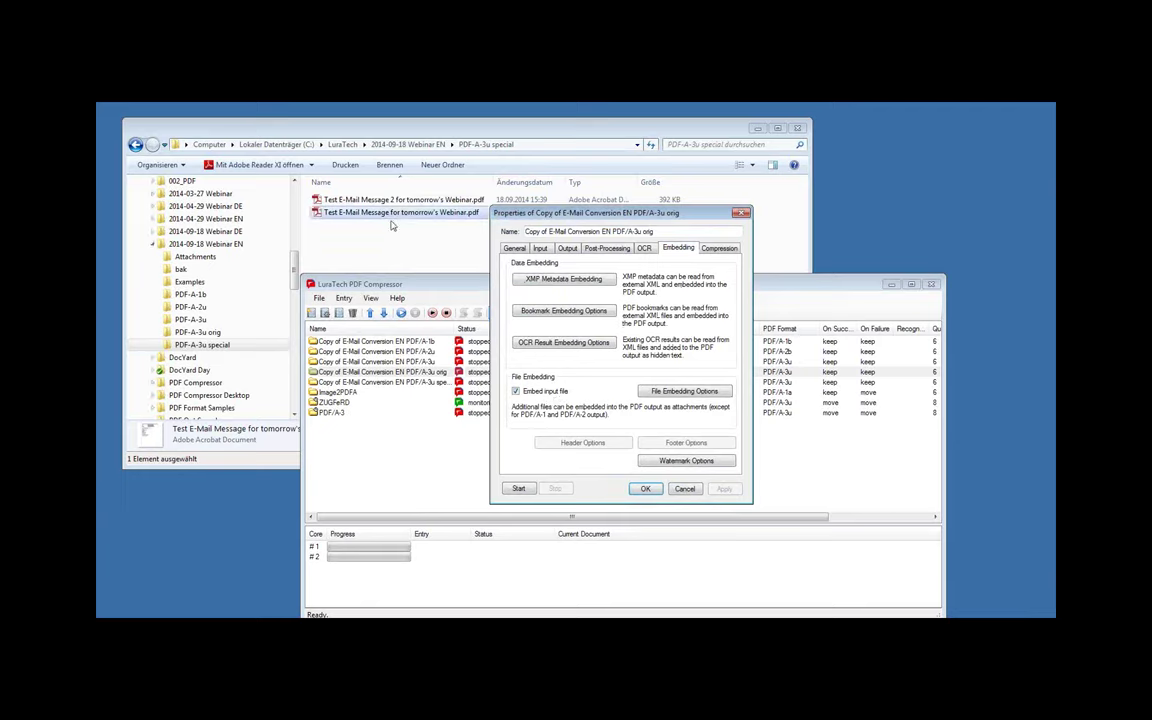
left_click(567, 250)
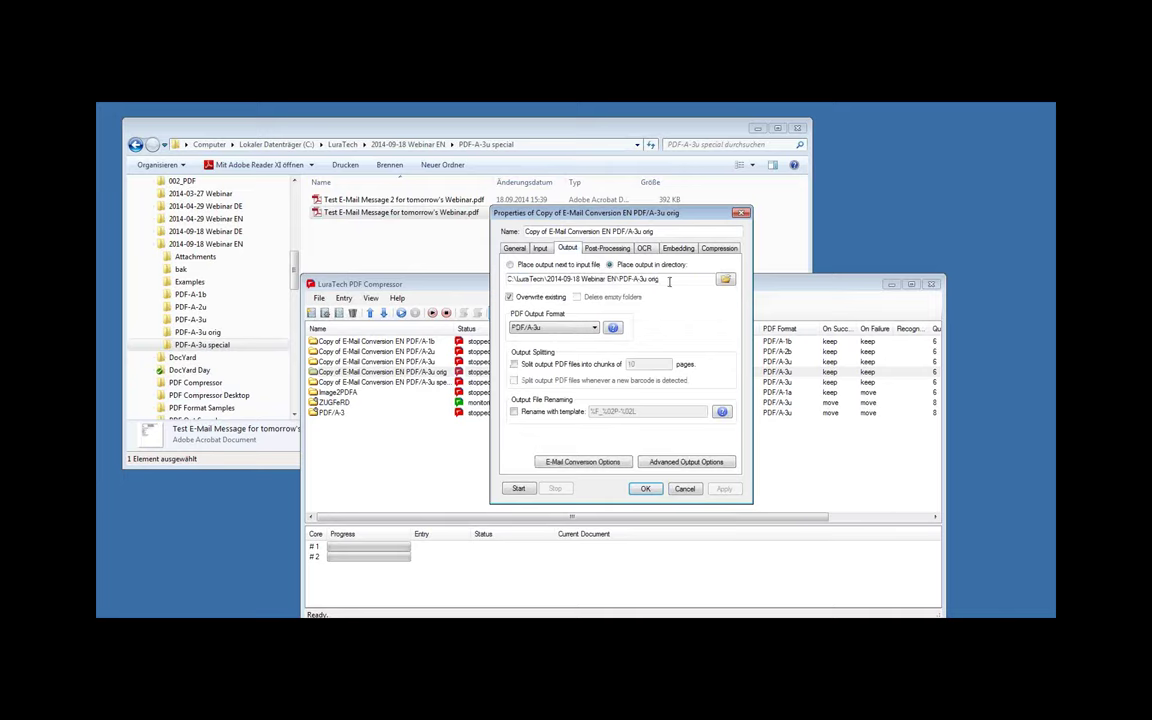
left_click(208, 332)
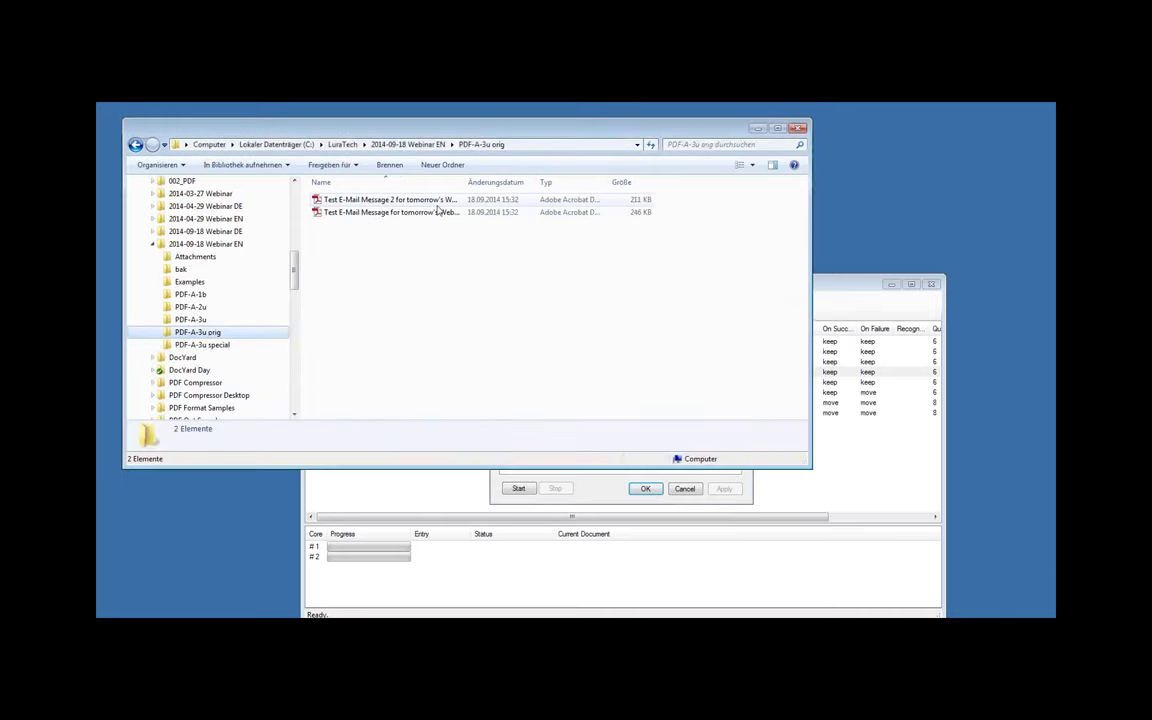
Step: Open Test E-Mail Message for tomorrow's Webinar.pdf from the PDF-A-3u orig folder, show its attachments and widen the attachment name column
left_click_drag(464, 184, 315, 183)
left_click_drag(451, 188, 312, 182)
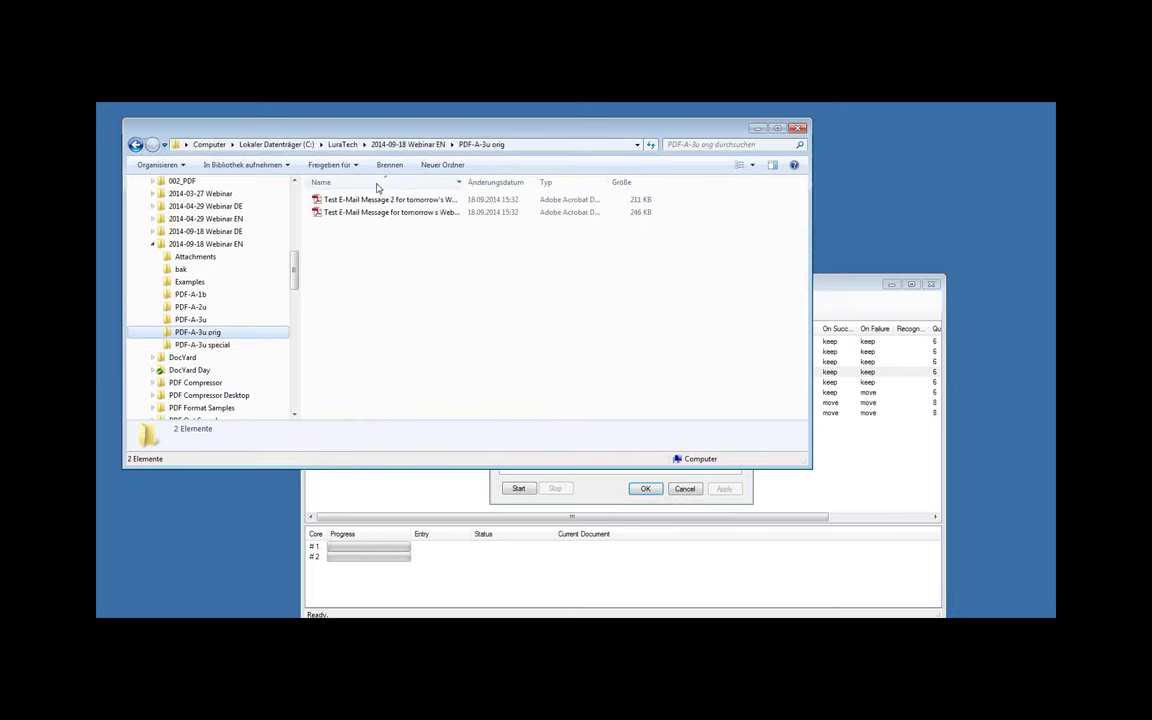
double_click(440, 213)
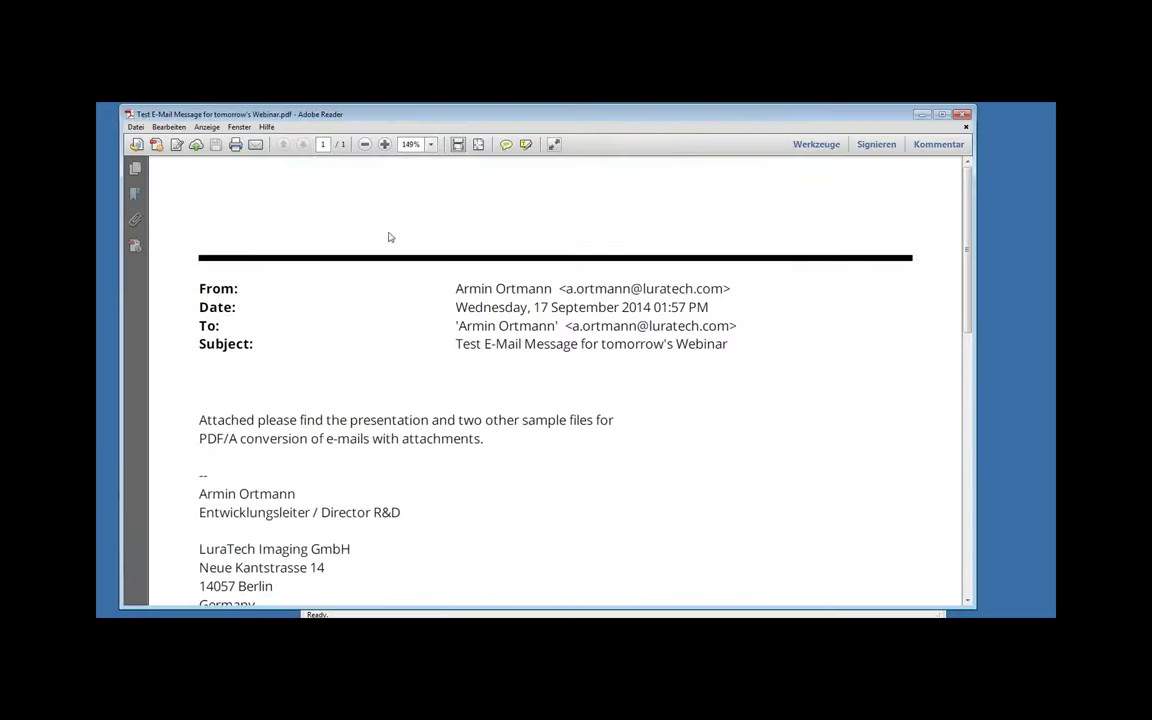
left_click(135, 219)
left_click(203, 220)
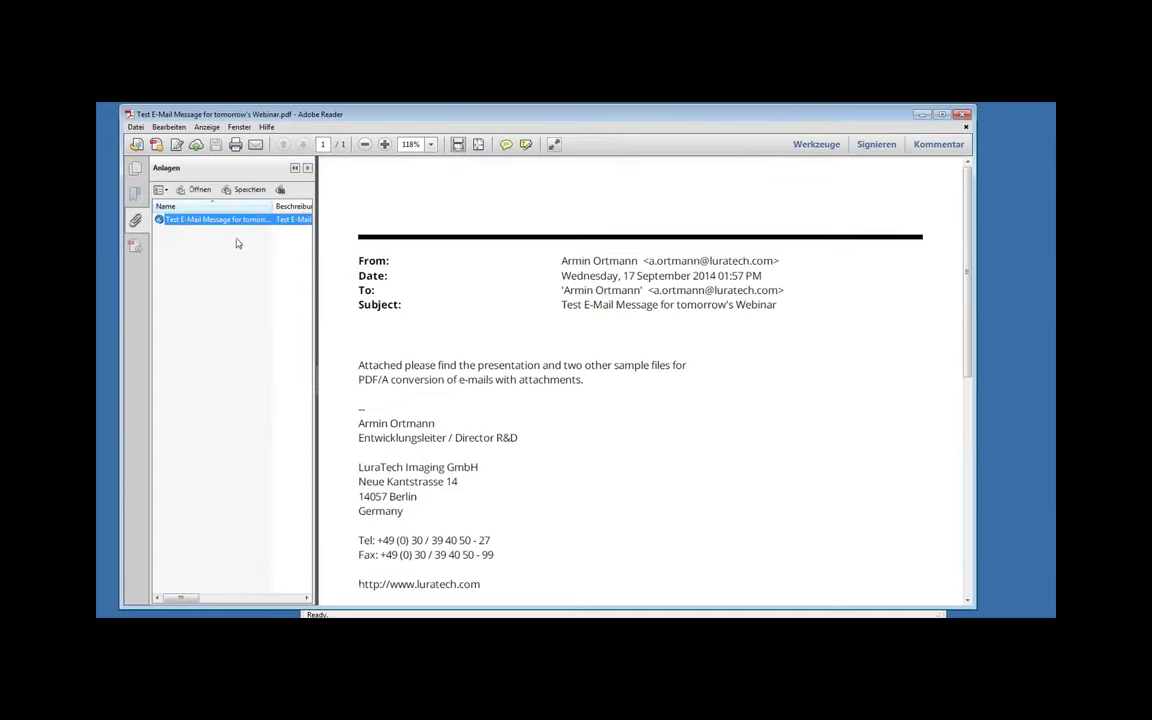
left_click_drag(273, 208, 286, 208)
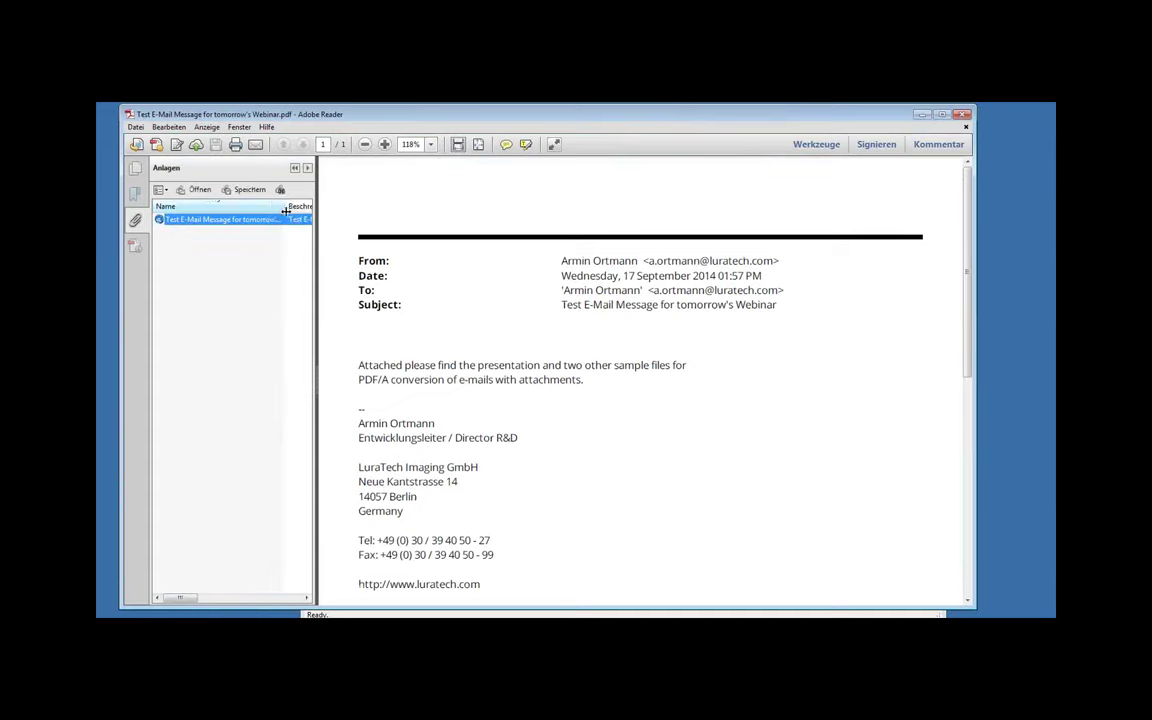
Step: Open the embedded original .eml message, expand its attachment list, and close both the message and the PDF
double_click(232, 221)
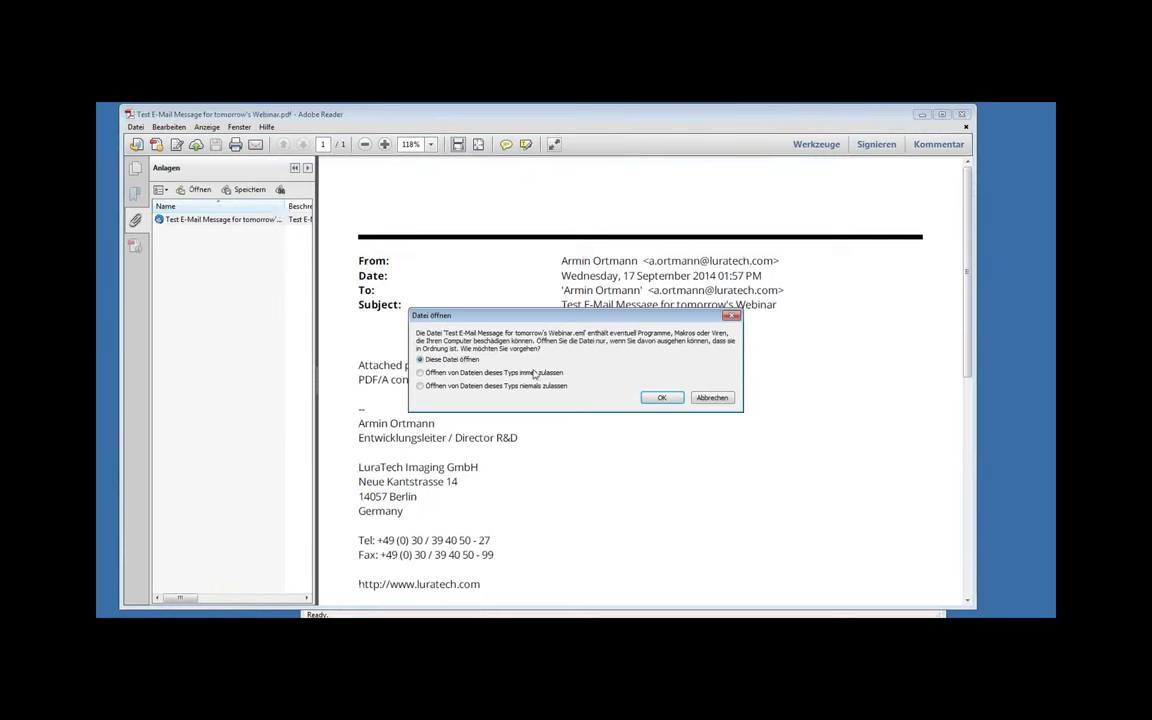
left_click(650, 400)
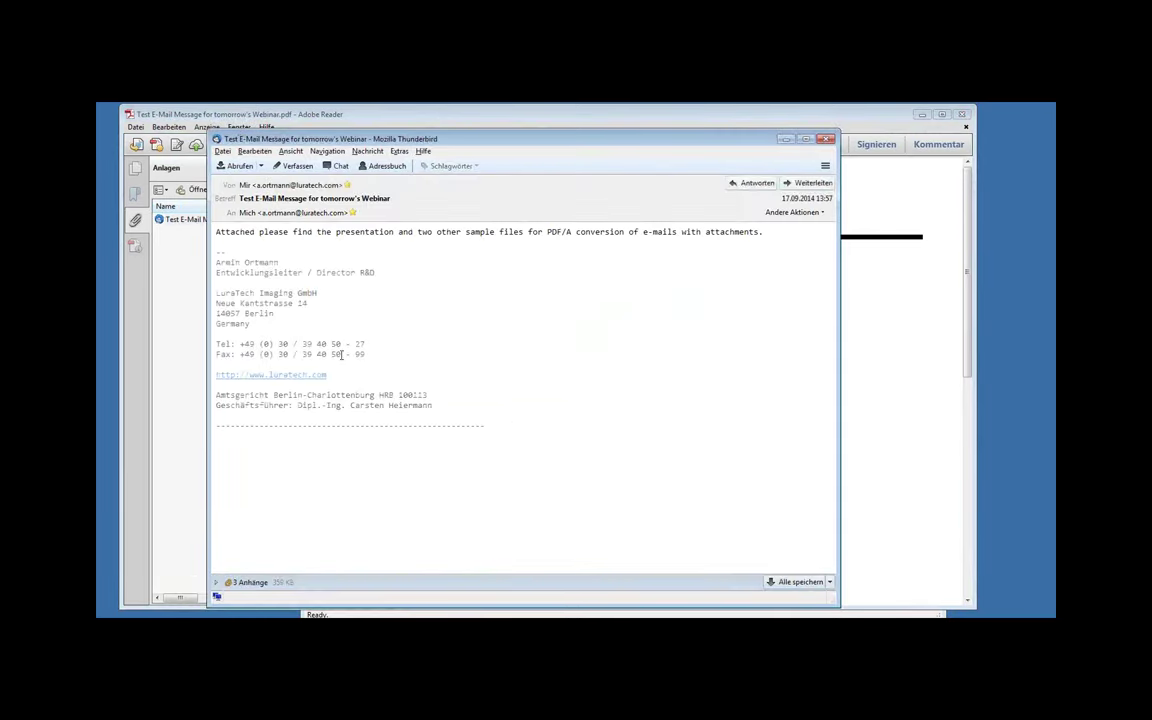
left_click(256, 582)
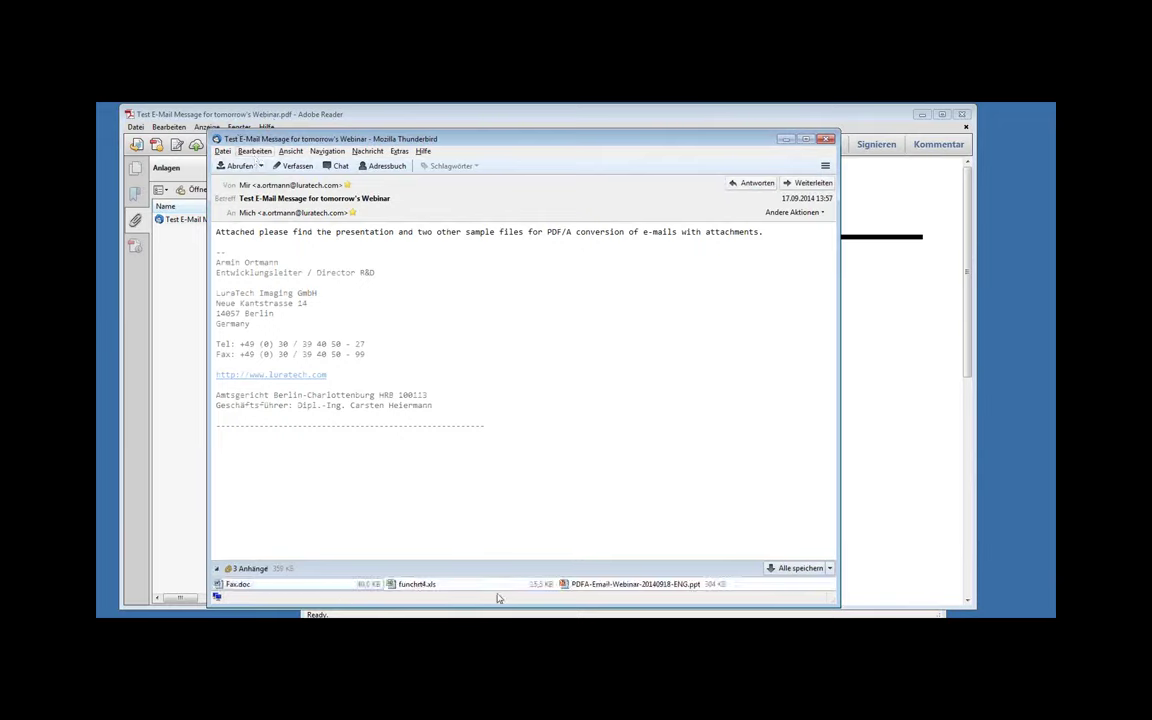
left_click(826, 138)
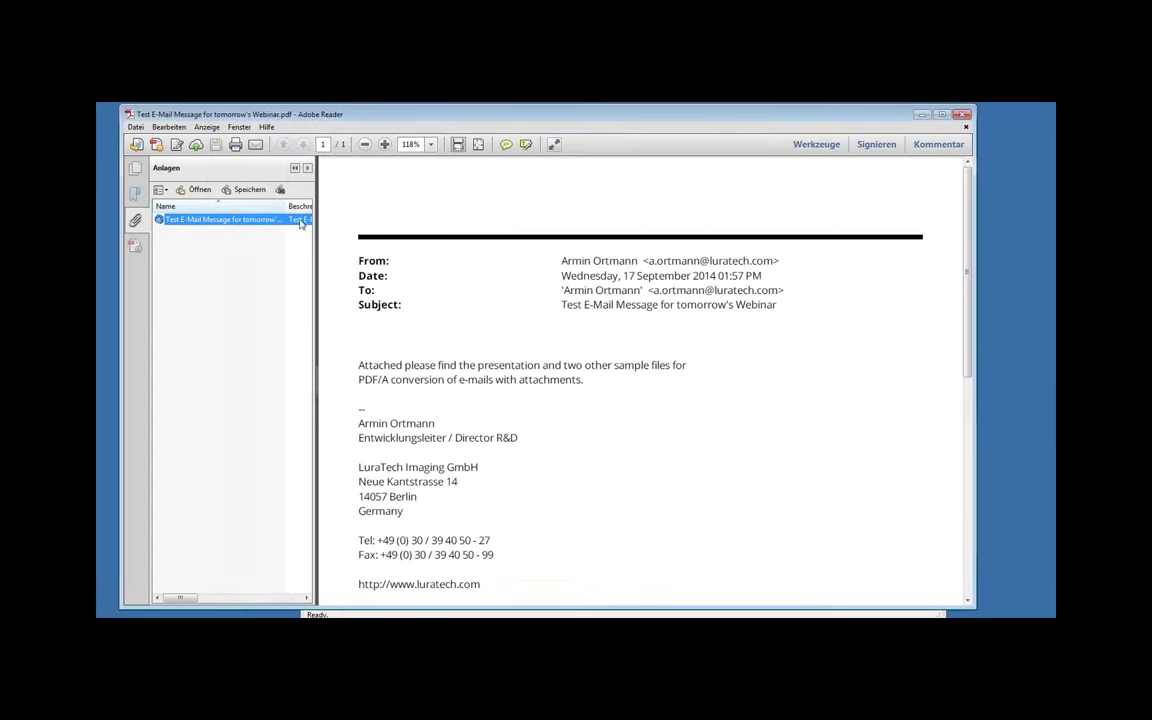
left_click(958, 116)
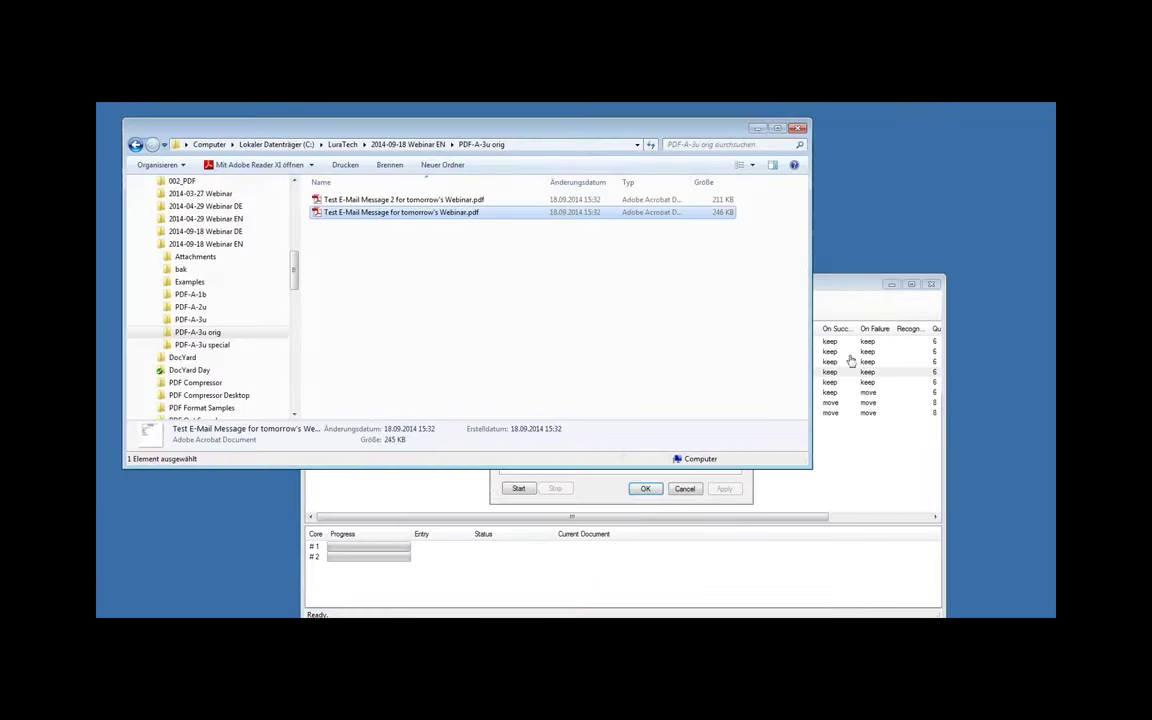
Step: Switch to PDF Compressor, check the orig job's embedding settings, close its properties and move the main window over the folder window
left_click(610, 480)
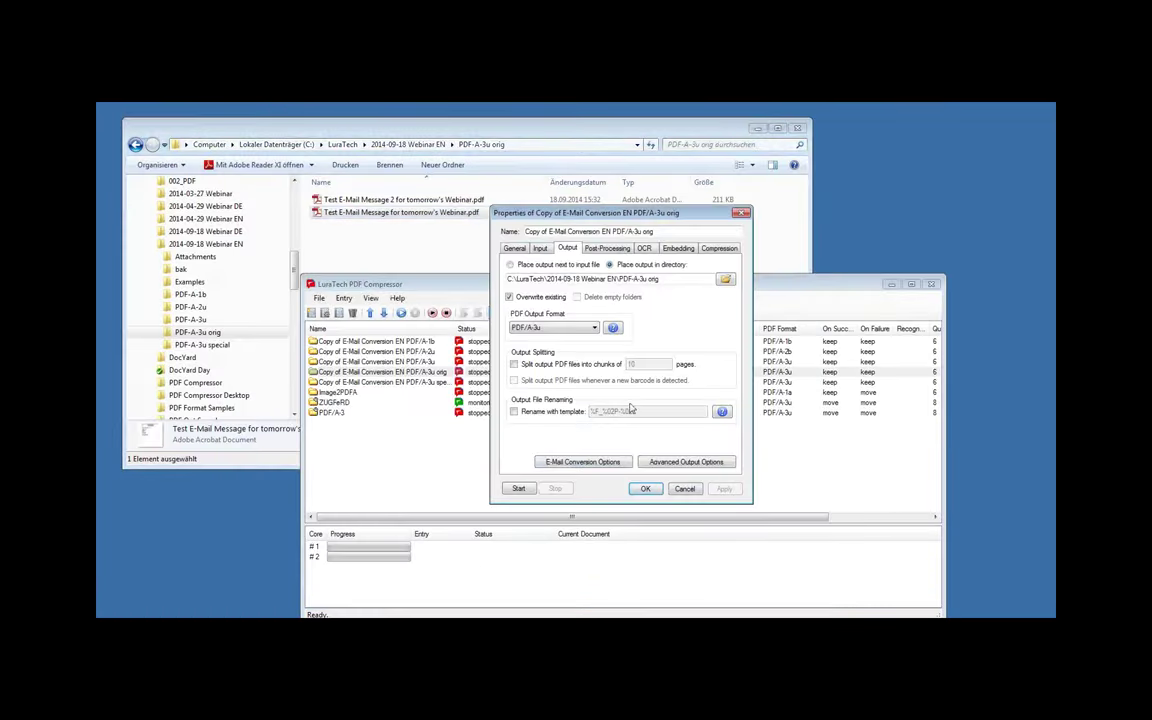
left_click(674, 248)
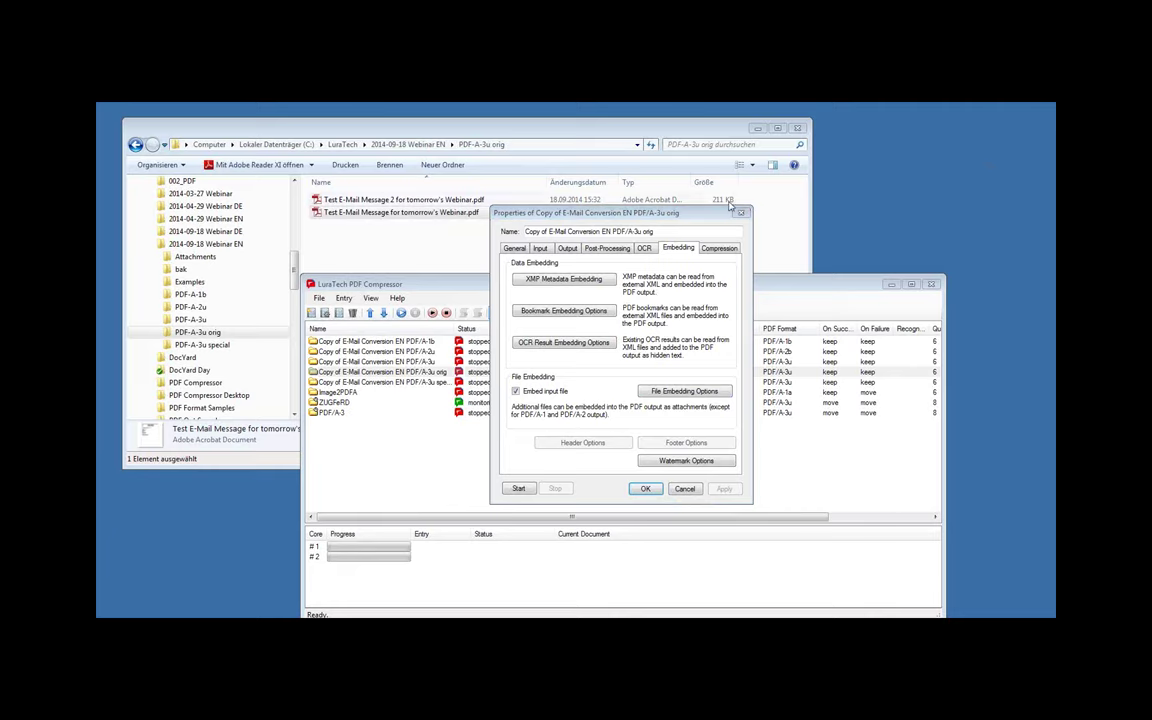
left_click(741, 213)
left_click_drag(785, 281, 703, 207)
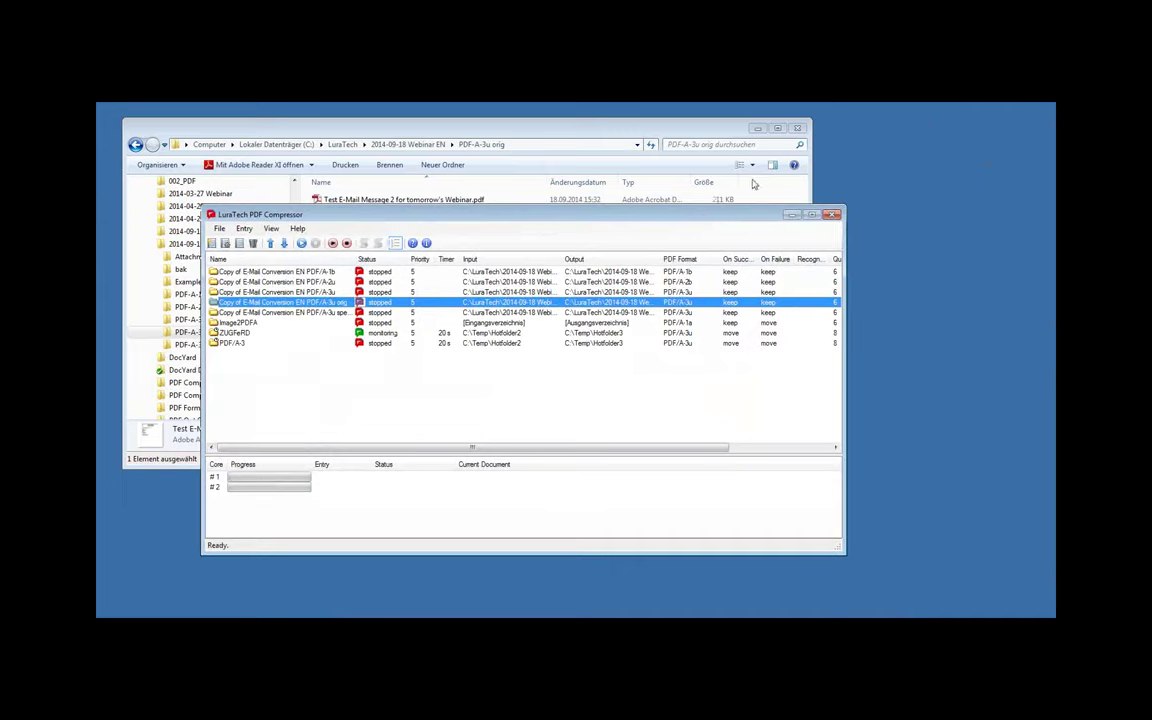